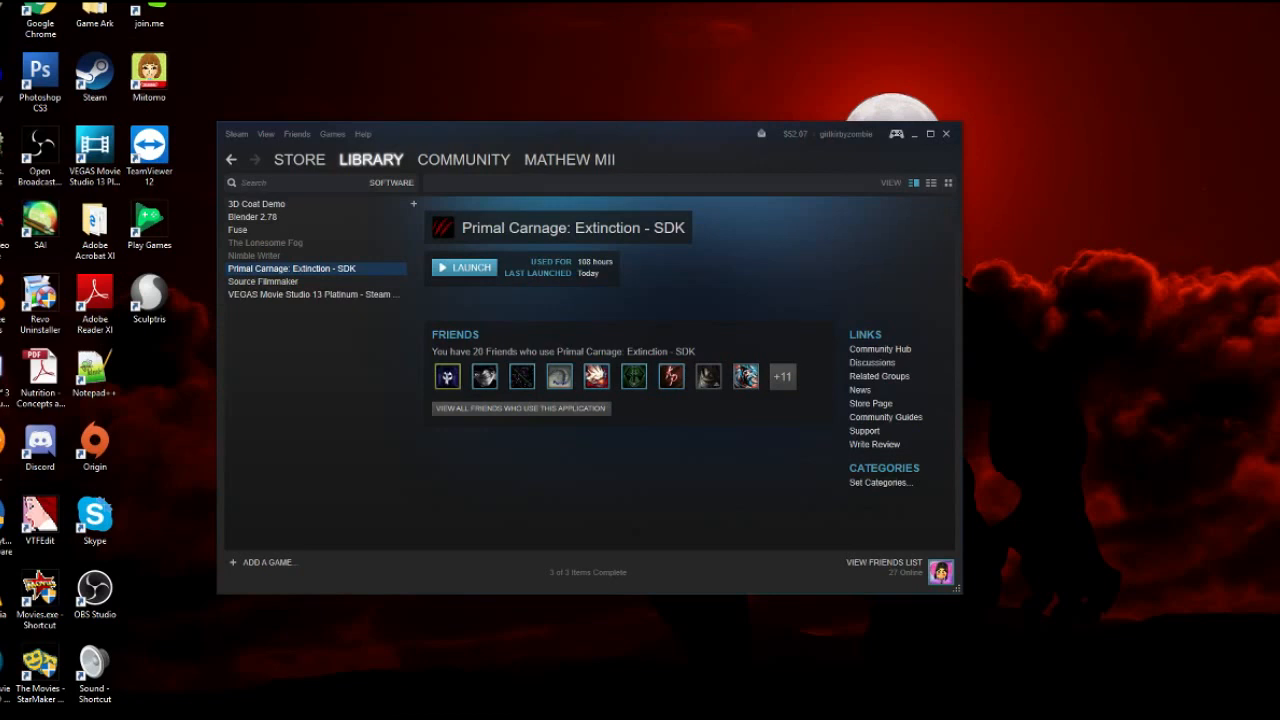
Launch Blender 2.78 from the Steam library and open Daisy.blend from the HairDaisy folder.
{"action": "left_click", "coordinate": [252, 216]}
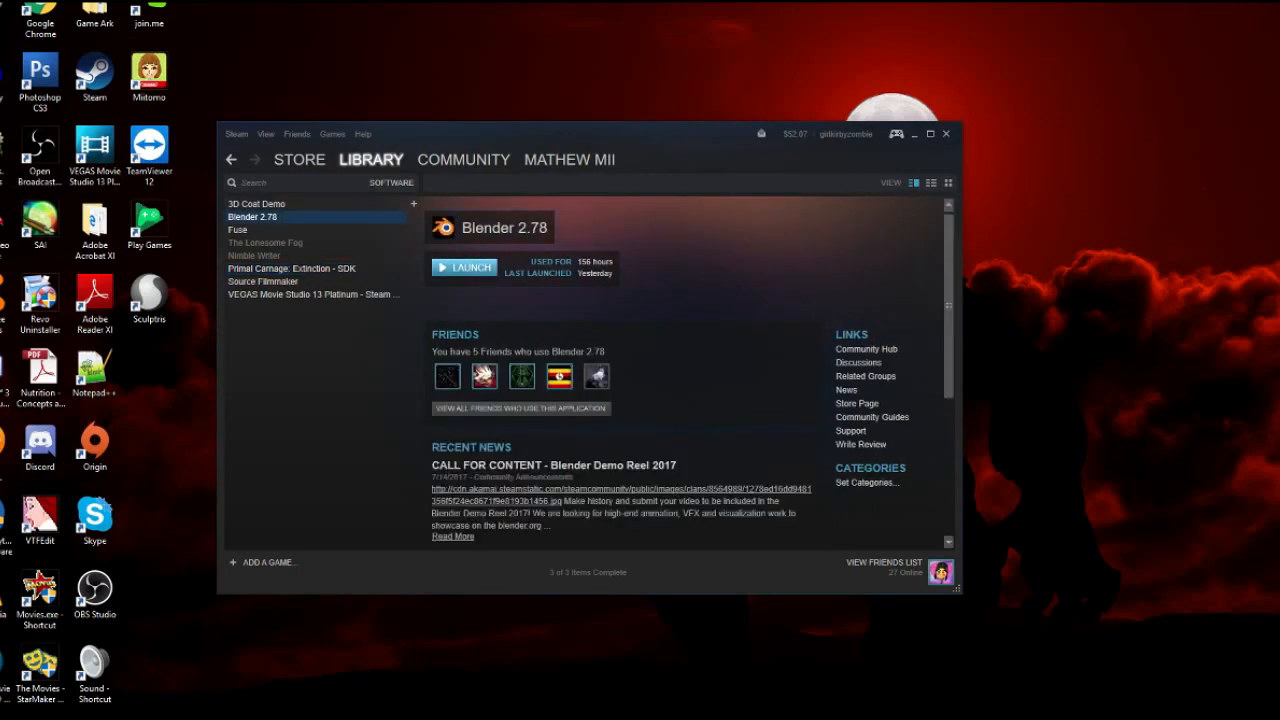
{"action": "key", "text": "Return"}
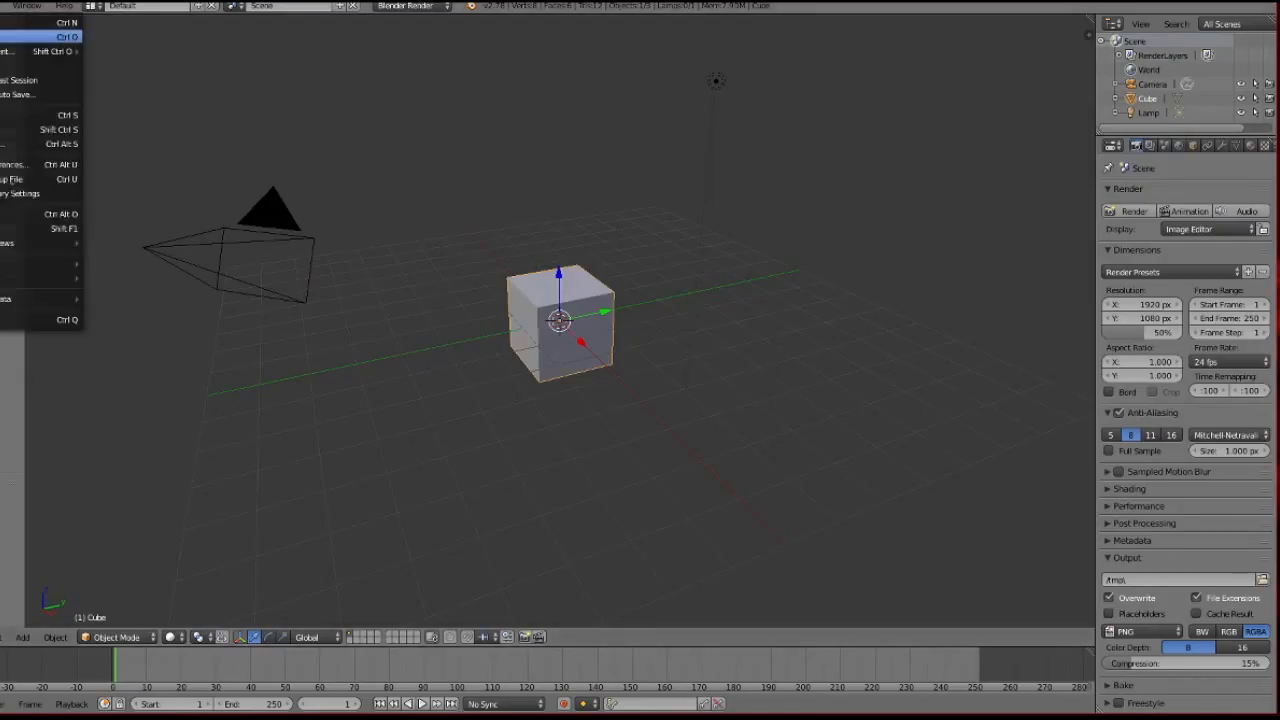
{"action": "mouse_move", "coordinate": [40, 51]}
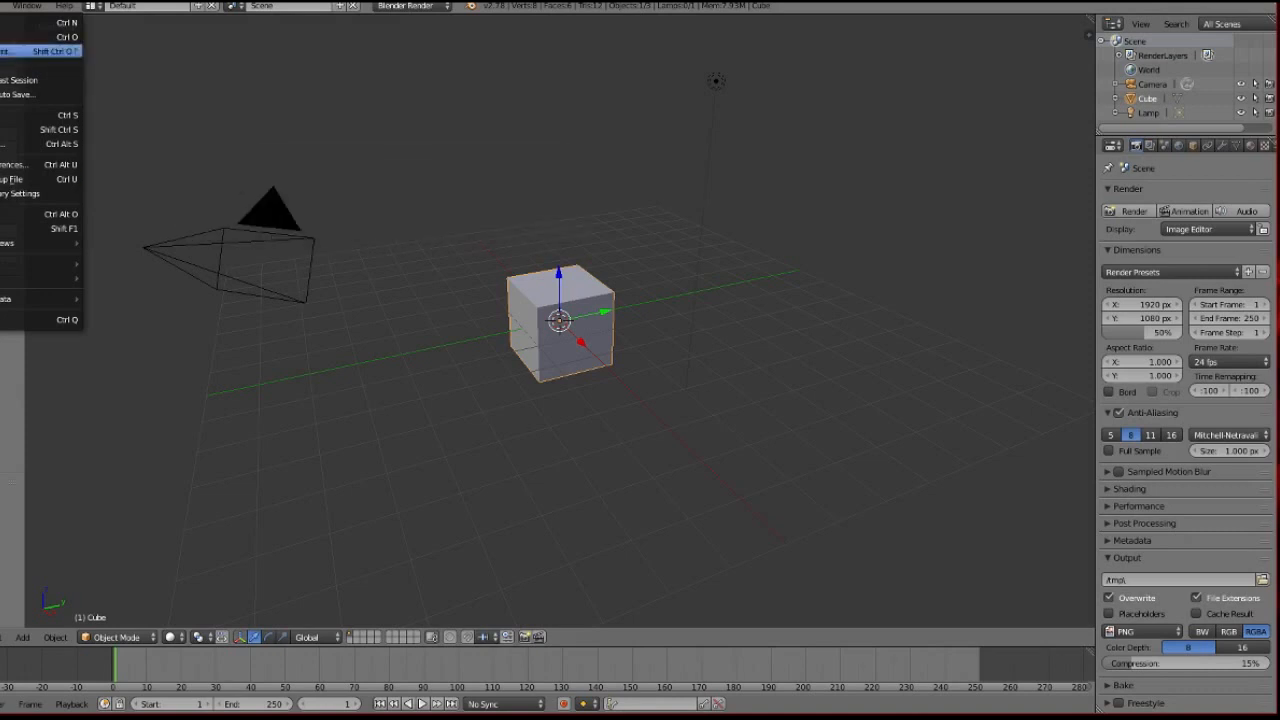
{"action": "left_click", "coordinate": [40, 36]}
{"action": "left_click", "coordinate": [97, 77]}
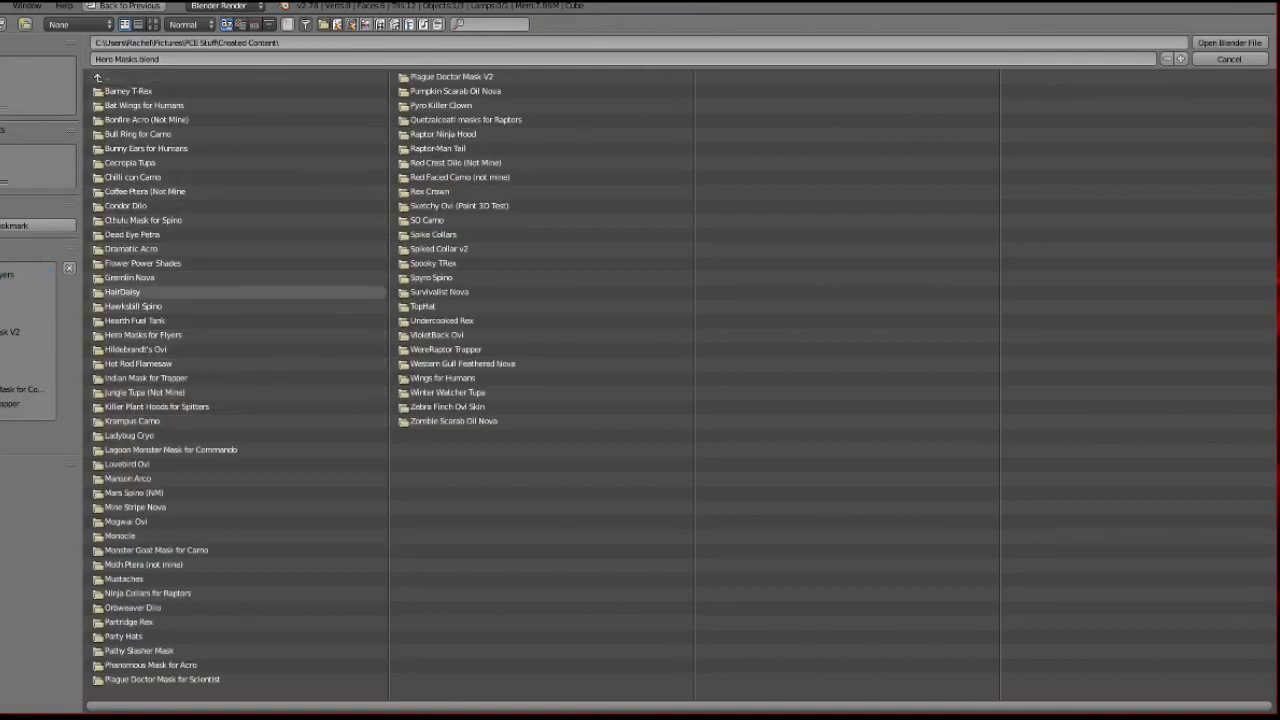
{"action": "left_click", "coordinate": [122, 291]}
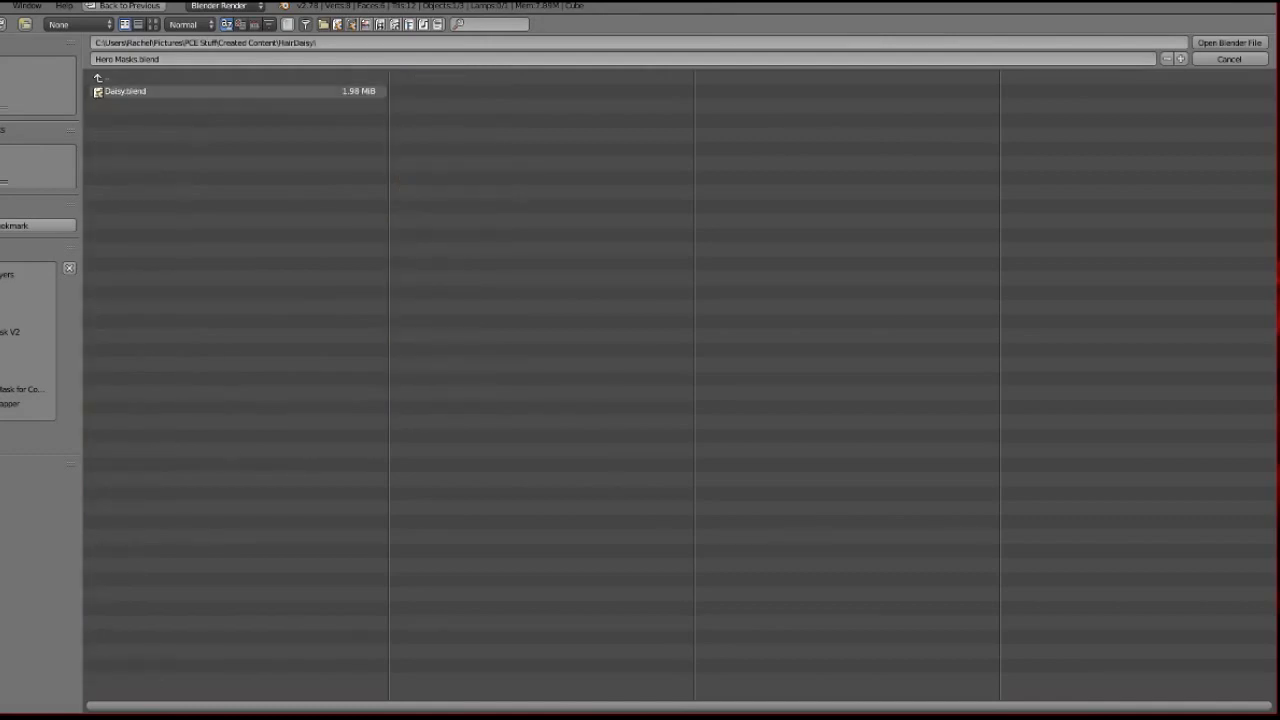
{"action": "double_click", "coordinate": [125, 91]}
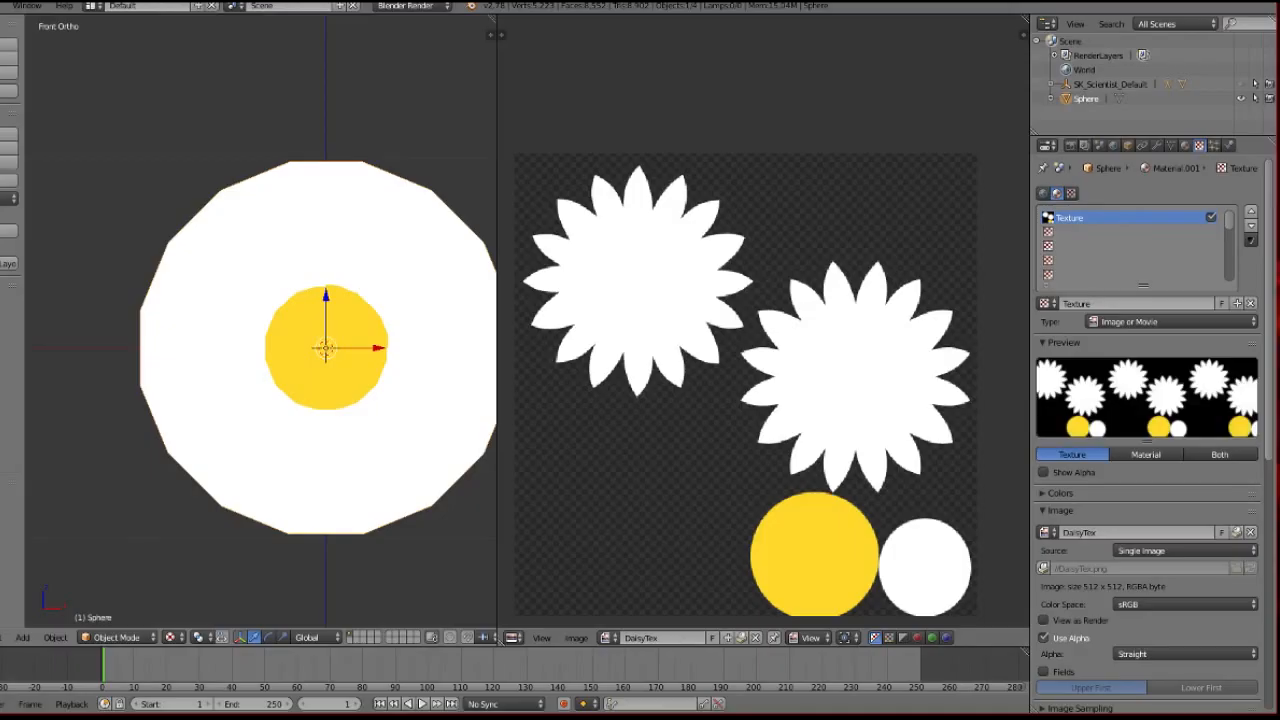
Widen the 3D viewport over the image editor so the whole daisy model fits in it.
{"action": "scroll", "coordinate": [260, 325], "scroll_direction": "down", "scroll_amount": 1}
{"action": "middle_click_drag", "start_coordinate": [330, 340], "coordinate": [244, 331], "text": "shift"}
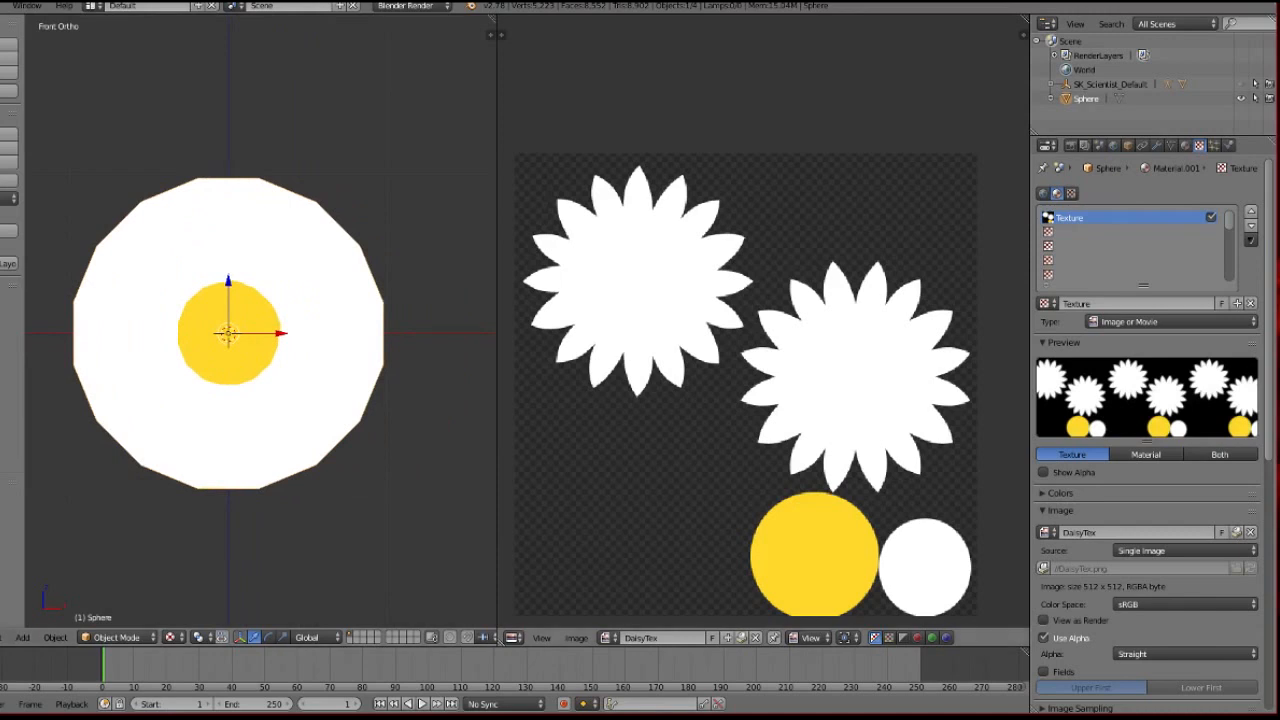
{"action": "left_click_drag", "start_coordinate": [497, 330], "coordinate": [857, 330]}
{"action": "scroll", "coordinate": [441, 325], "scroll_direction": "down", "scroll_amount": 1}
{"action": "scroll", "coordinate": [441, 325], "scroll_direction": "up", "scroll_amount": 1}
{"action": "middle_click_drag", "start_coordinate": [441, 325], "coordinate": [478, 327], "text": "shift"}
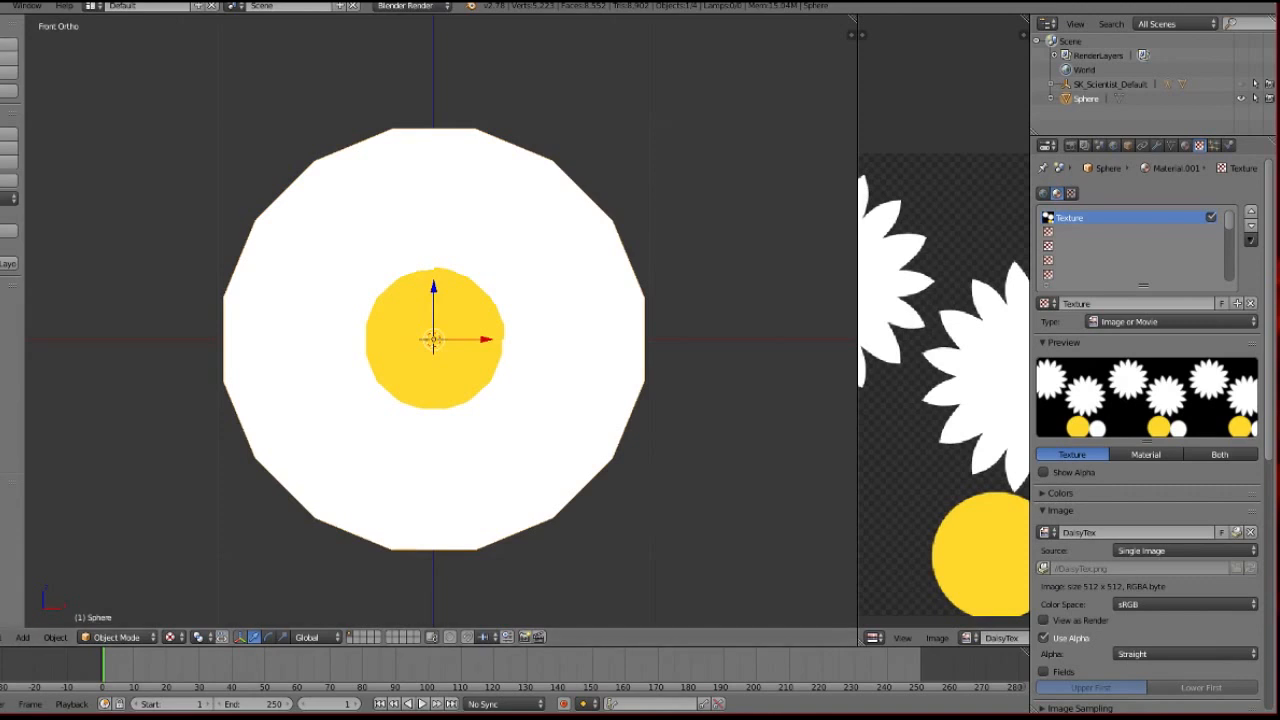
Switch the viewport shading of the daisy model to Solid, viewing it at an angle.
{"action": "scroll", "coordinate": [440, 330], "scroll_direction": "down", "scroll_amount": 2}
{"action": "mouse_move", "coordinate": [480, 335]}
{"action": "middle_mouse_down"}
{"action": "mouse_move", "coordinate": [410, 288]}
{"action": "mouse_move", "coordinate": [359, 290]}
{"action": "mouse_move", "coordinate": [426, 352]}
{"action": "middle_mouse_up"}
{"action": "scroll", "coordinate": [426, 352], "scroll_direction": "up", "scroll_amount": 1}
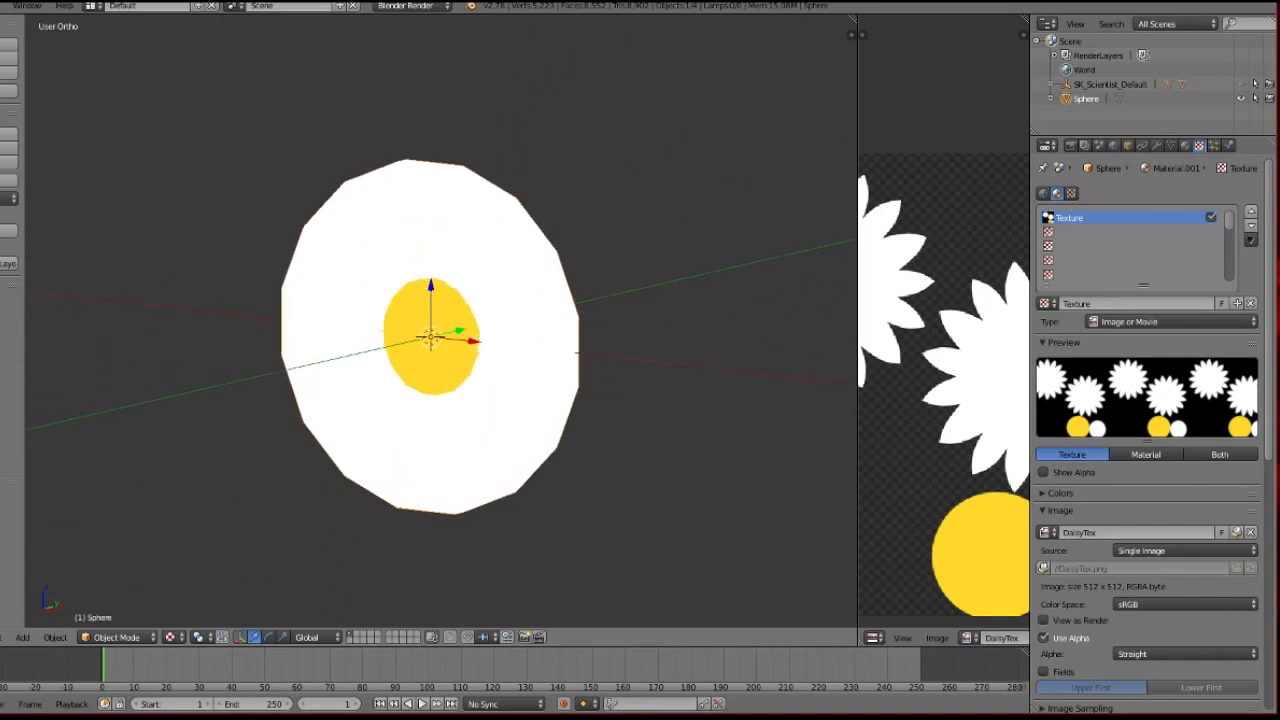
{"action": "left_click", "coordinate": [174, 637]}
{"action": "left_click", "coordinate": [192, 588]}
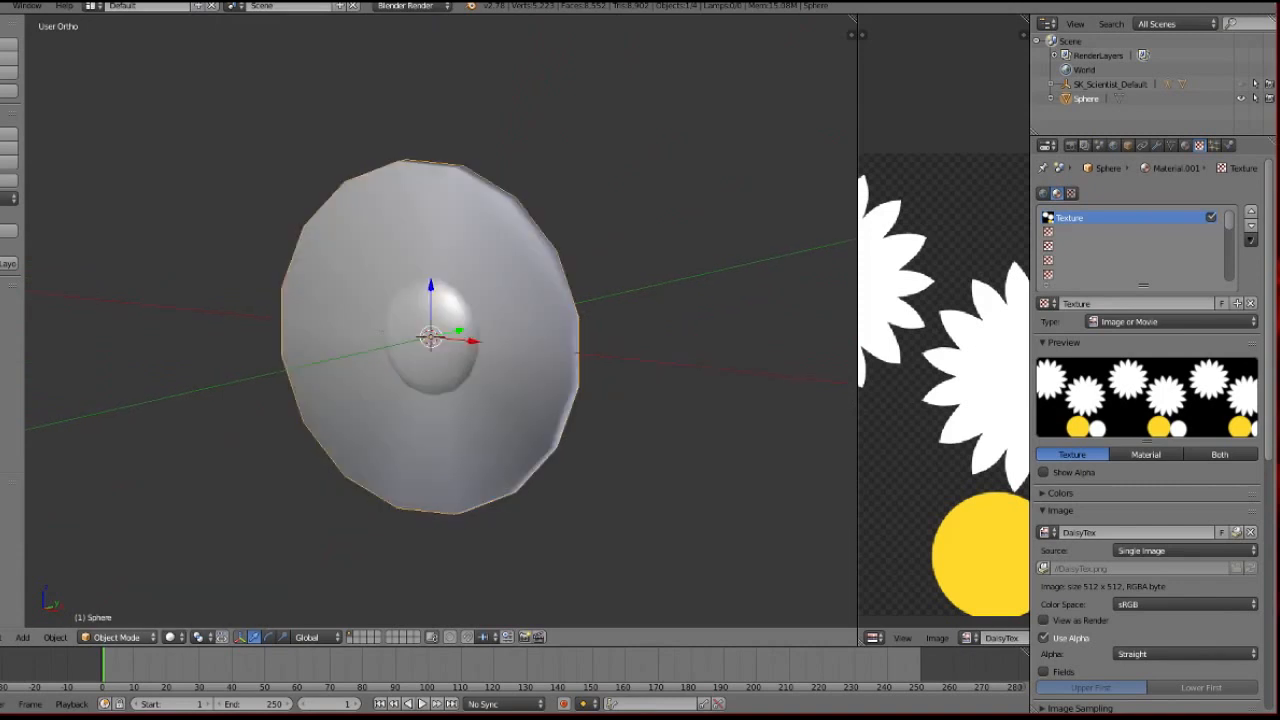
Inspect the daisy's mesh in Edit Mode with everything deselected, including from the front, and return to Object Mode.
{"action": "left_click", "coordinate": [117, 637]}
{"action": "left_click", "coordinate": [120, 604]}
{"action": "middle_click_drag", "start_coordinate": [430, 355], "coordinate": [454, 384]}
{"action": "key", "text": "a"}
{"action": "scroll", "coordinate": [360, 371], "scroll_direction": "up", "scroll_amount": 3}
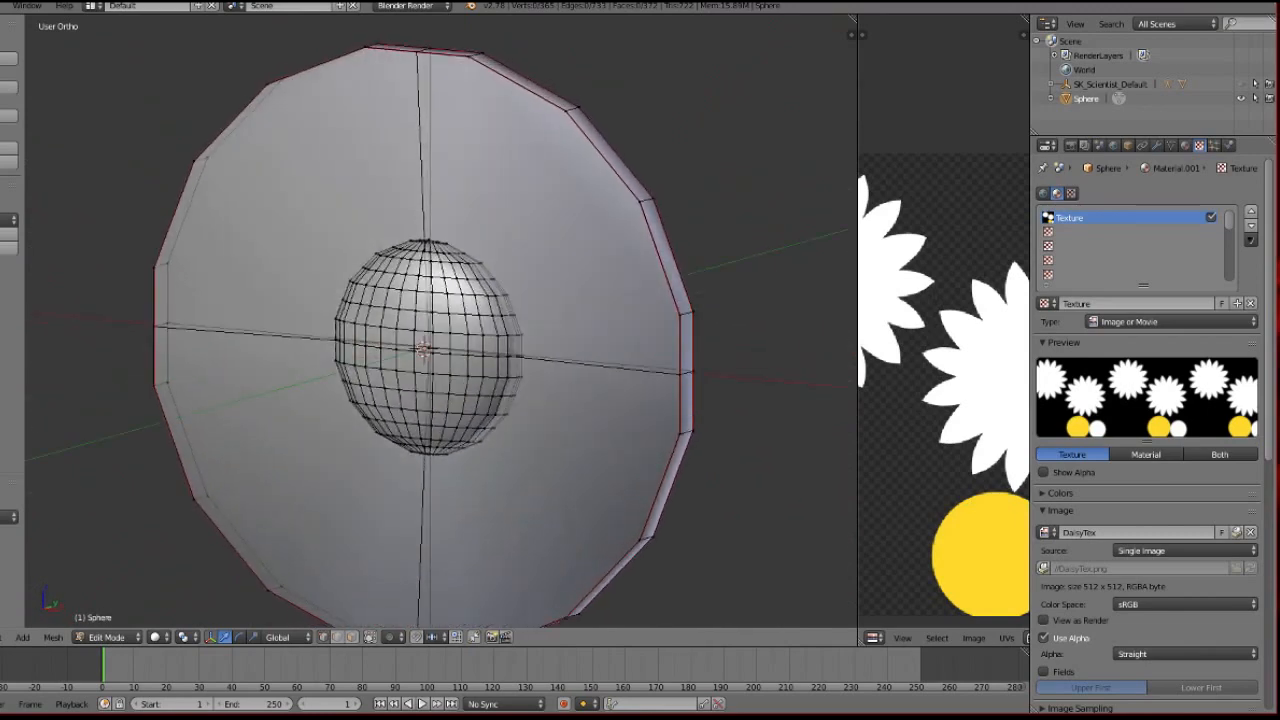
{"action": "key", "text": "KP_1"}
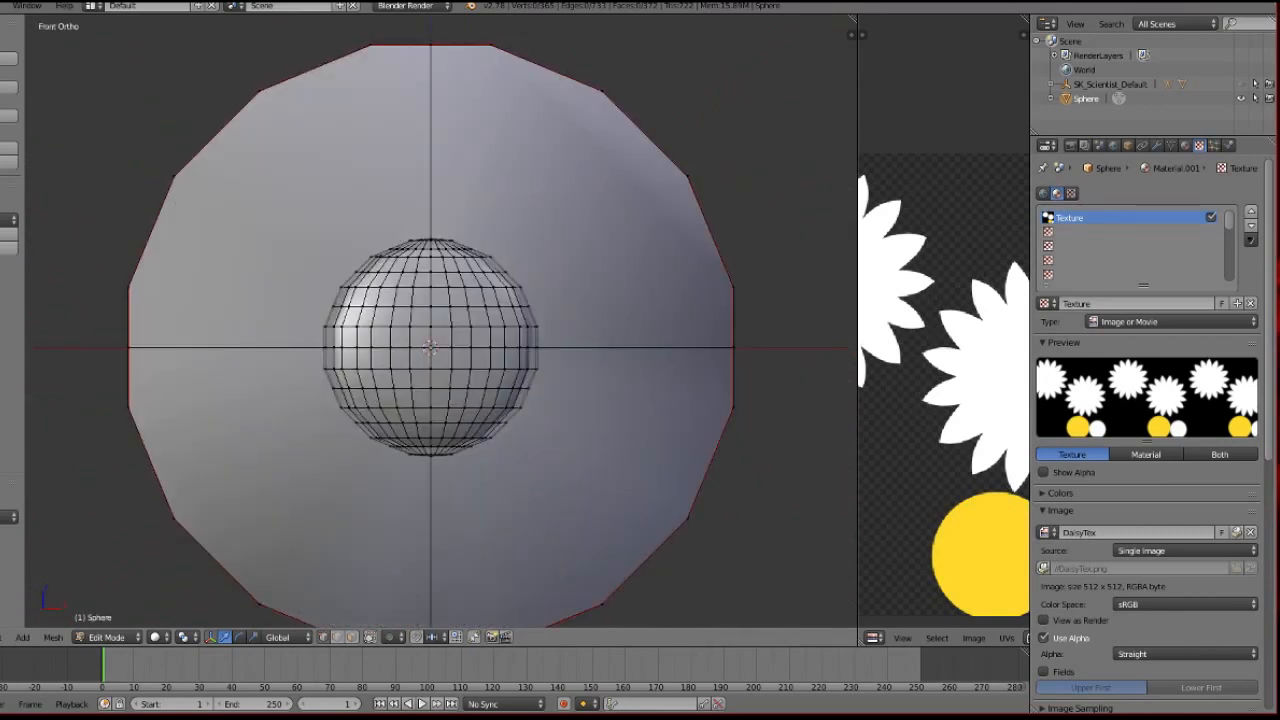
{"action": "scroll", "coordinate": [430, 345], "scroll_direction": "down", "scroll_amount": 1}
{"action": "left_click", "coordinate": [107, 637]}
{"action": "left_click", "coordinate": [114, 620]}
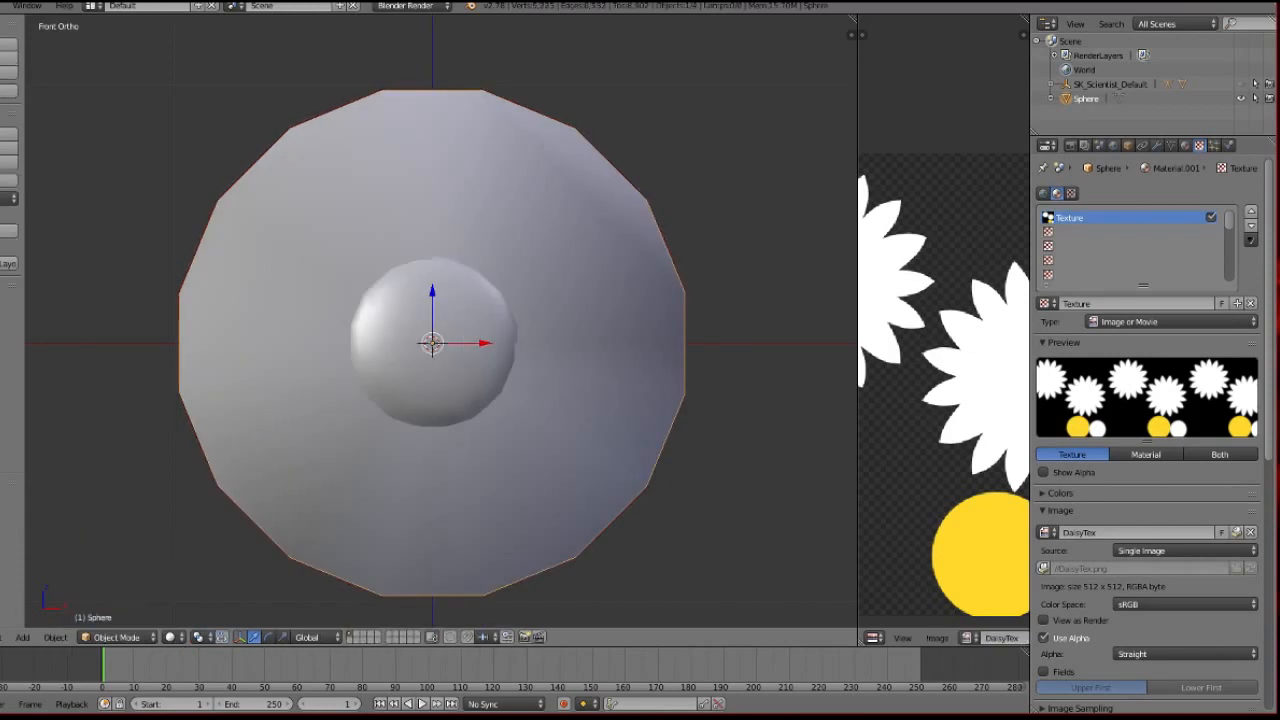
Set up an FBX export of the daisy limited to selected objects, with smoothing set to Edge.
{"action": "left_click", "coordinate": [2, 6]}
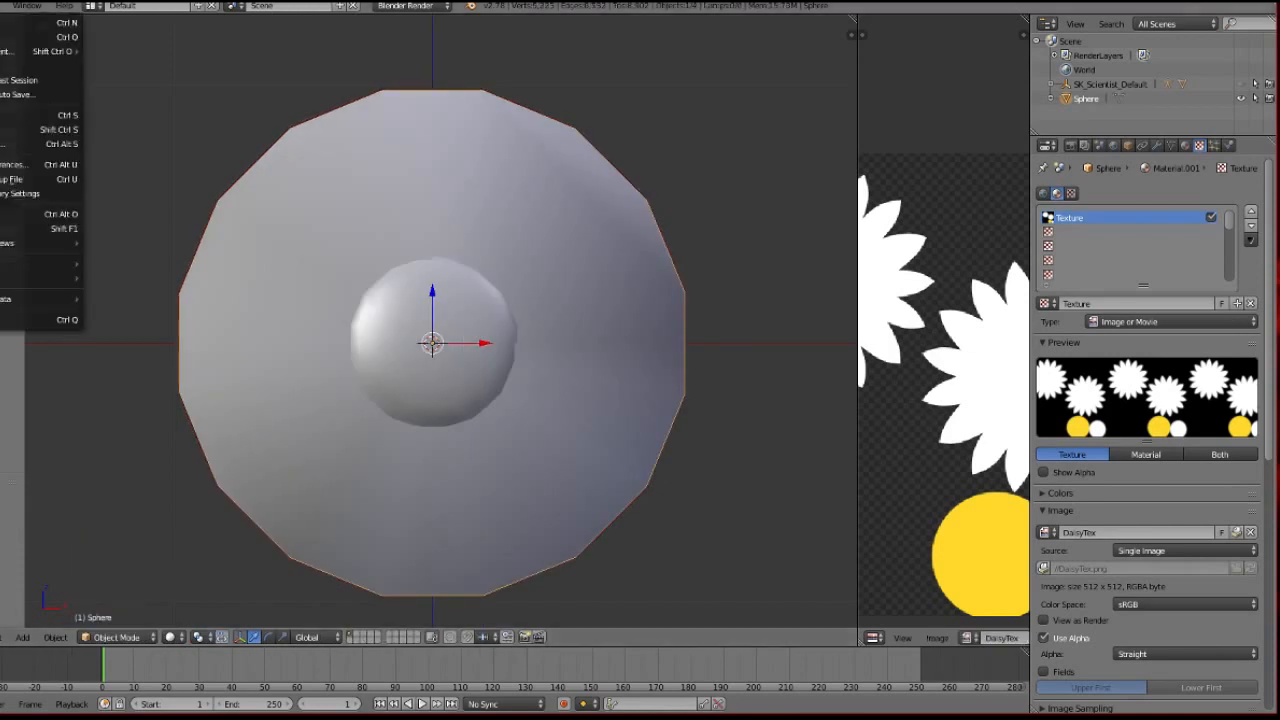
{"action": "mouse_move", "coordinate": [40, 277]}
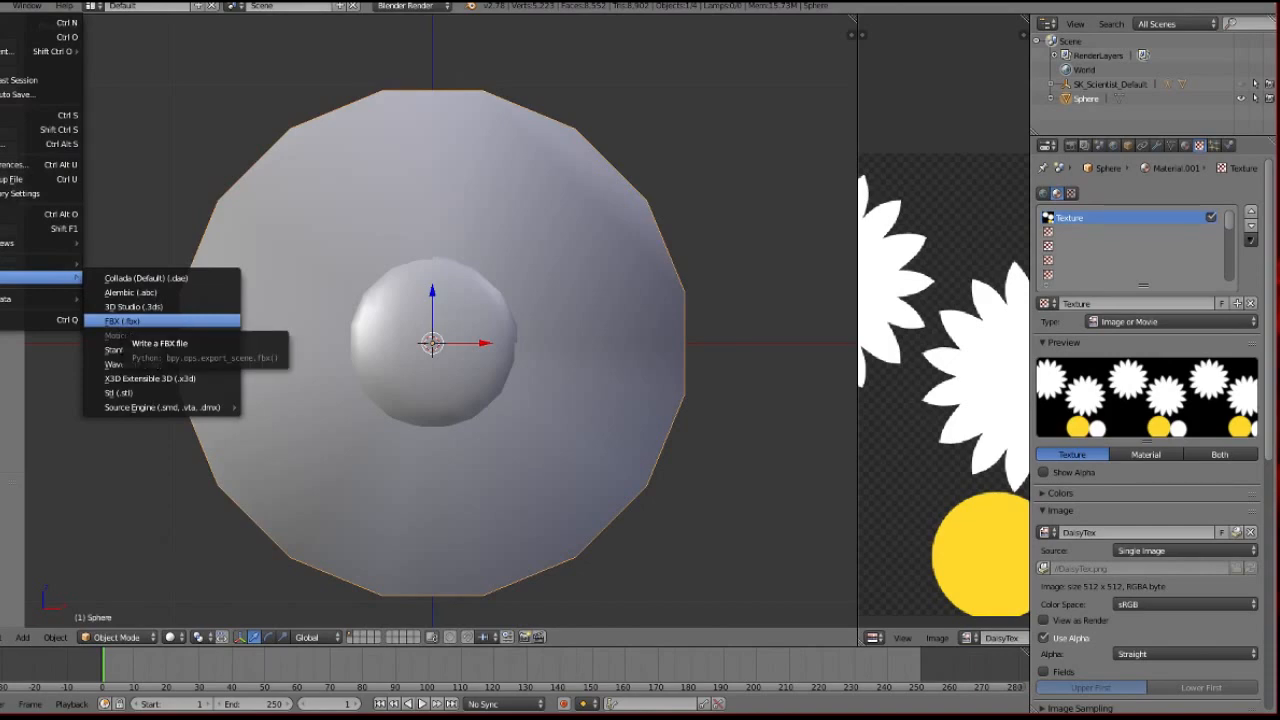
{"action": "left_click", "coordinate": [125, 321]}
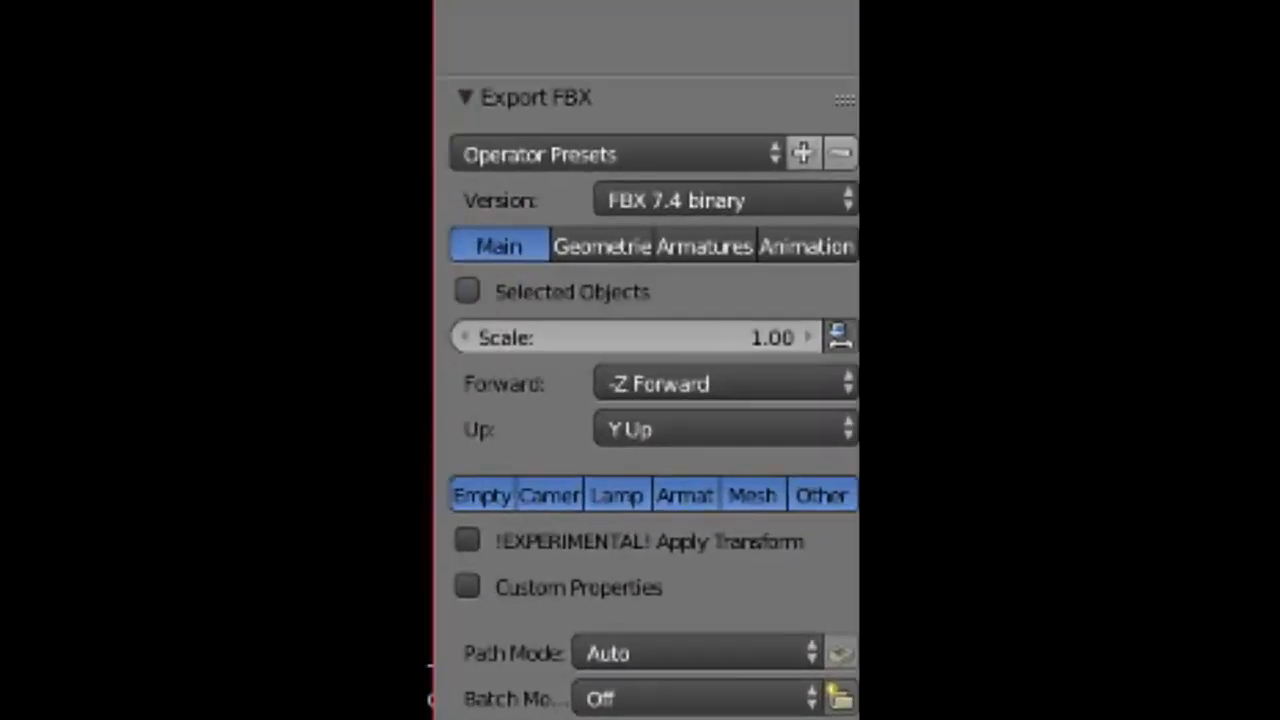
{"action": "left_click", "coordinate": [467, 291]}
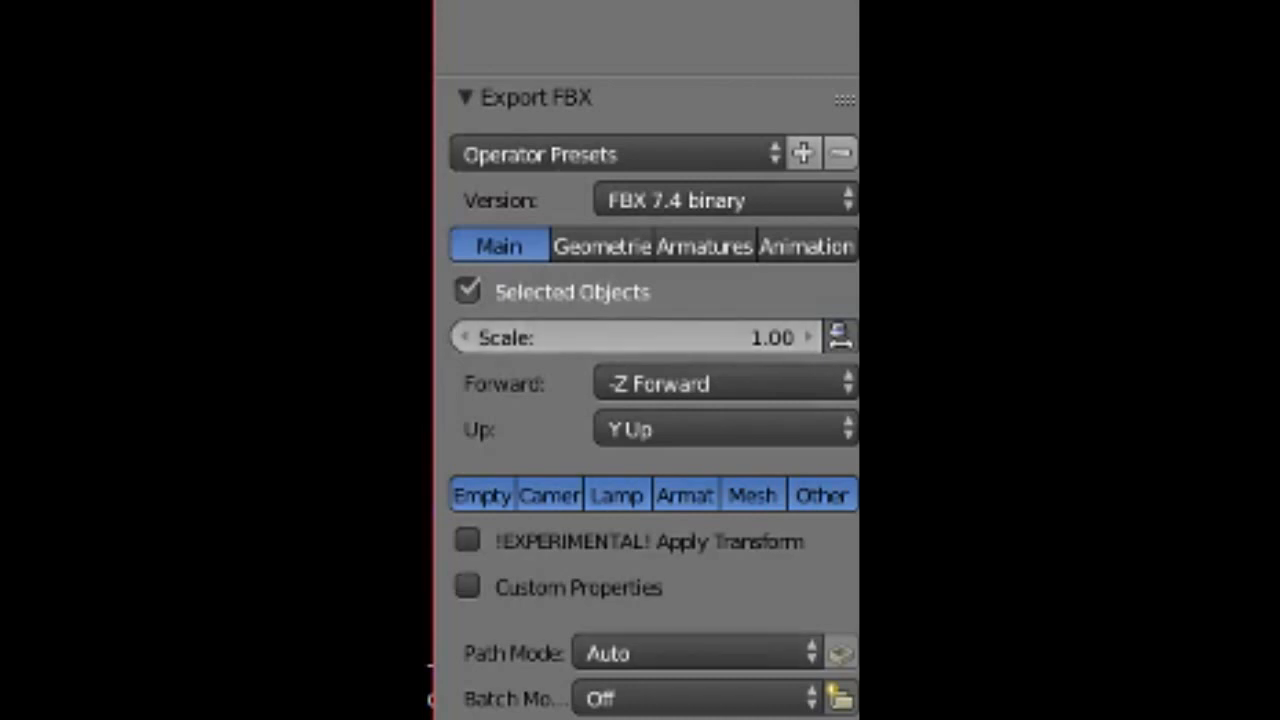
{"action": "left_click", "coordinate": [602, 246]}
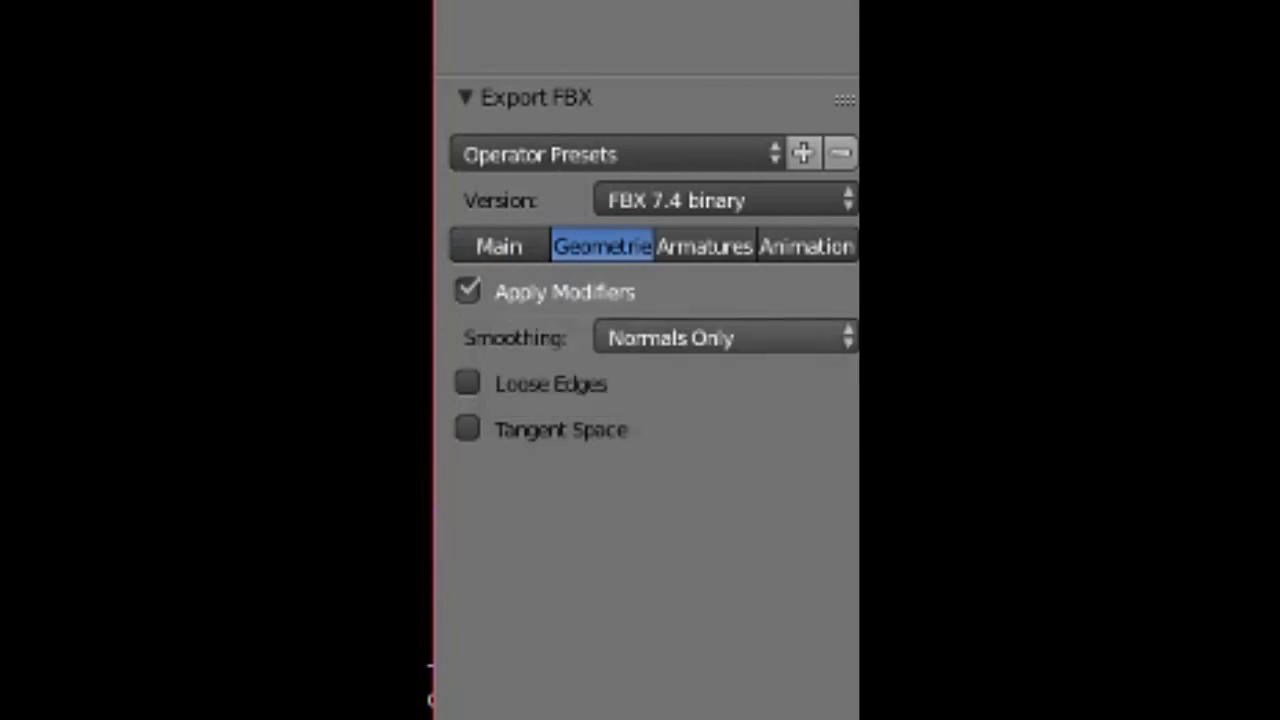
{"action": "left_click", "coordinate": [690, 338]}
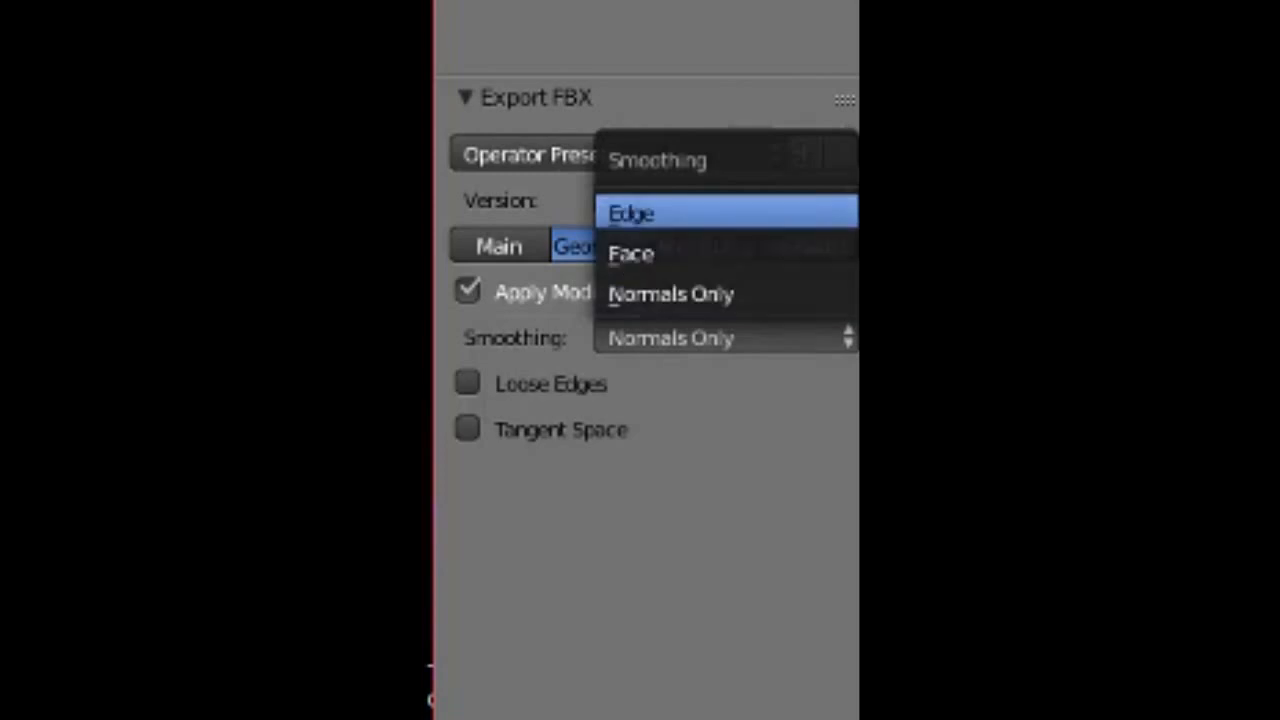
{"action": "left_click", "coordinate": [640, 213]}
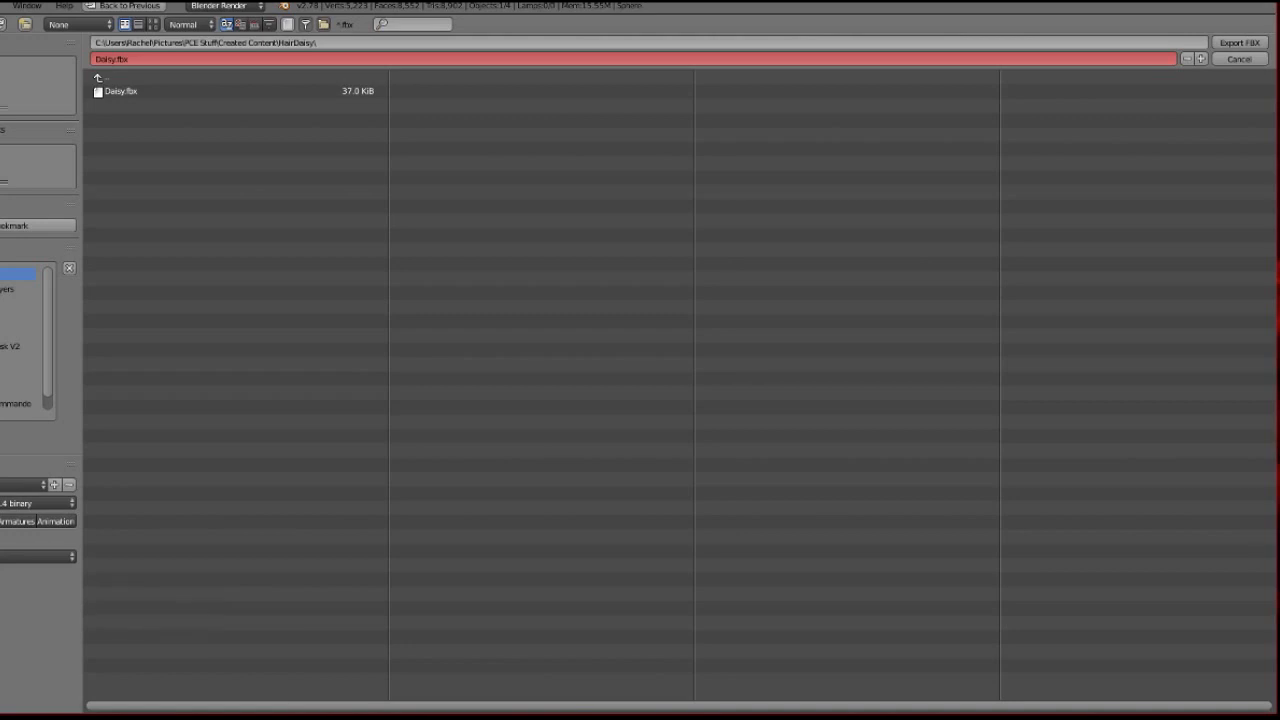
Export the daisy over the existing Daisy.fbx in the HairDaisy folder and save the blend file.
{"action": "left_click", "coordinate": [1240, 43]}
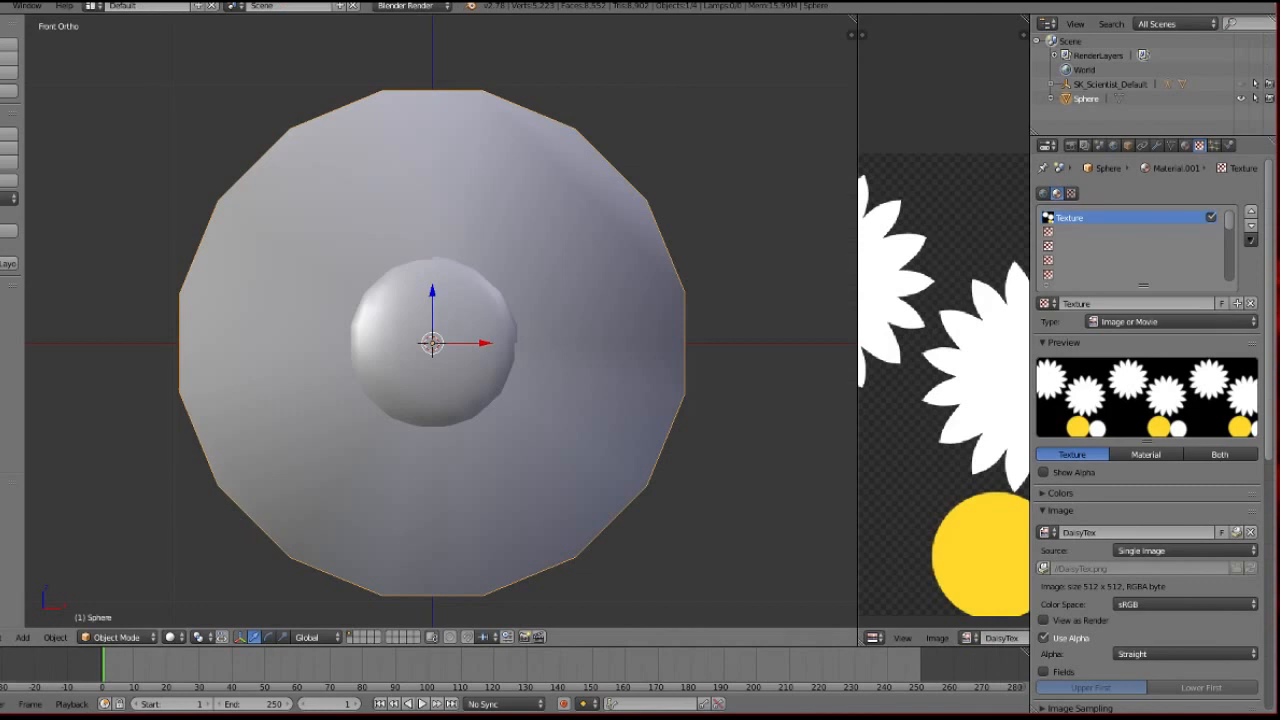
{"action": "key", "text": "ctrl+s"}
{"action": "key", "text": "Return"}
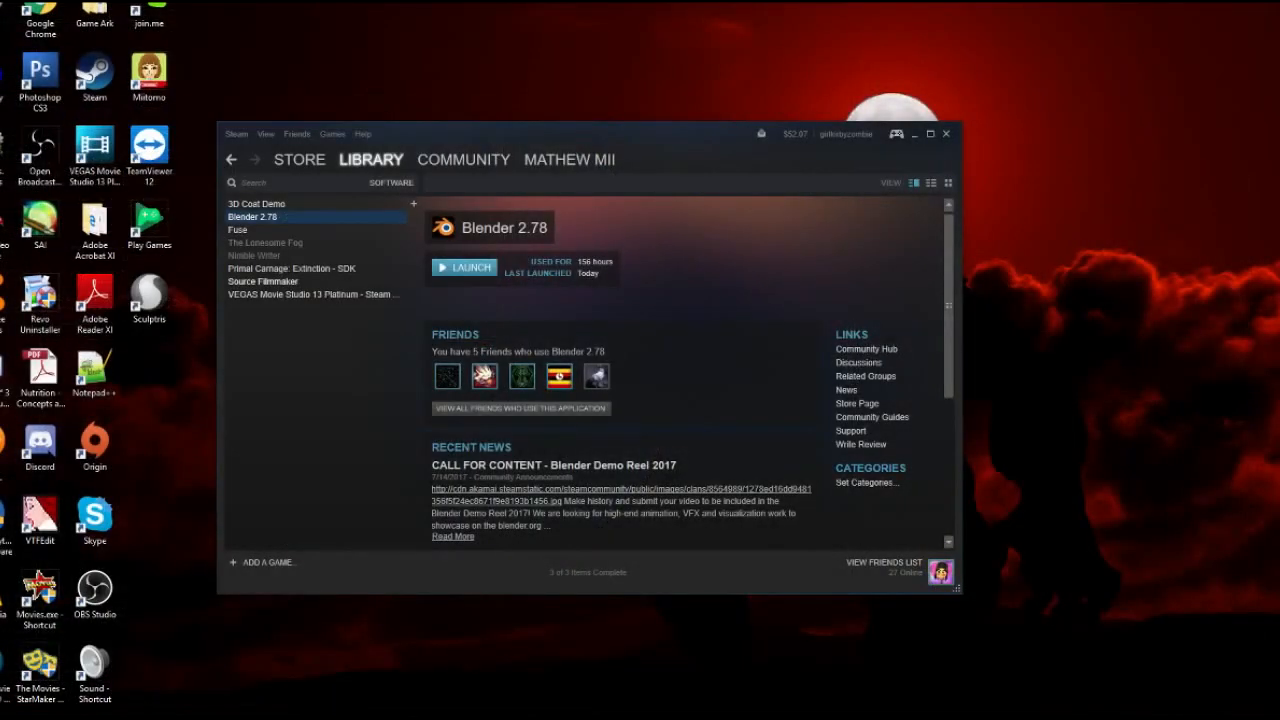
Launch Primal Carnage: Extinction - SDK from the Steam library and bring up the File Explorer window.
{"action": "left_click", "coordinate": [291, 269]}
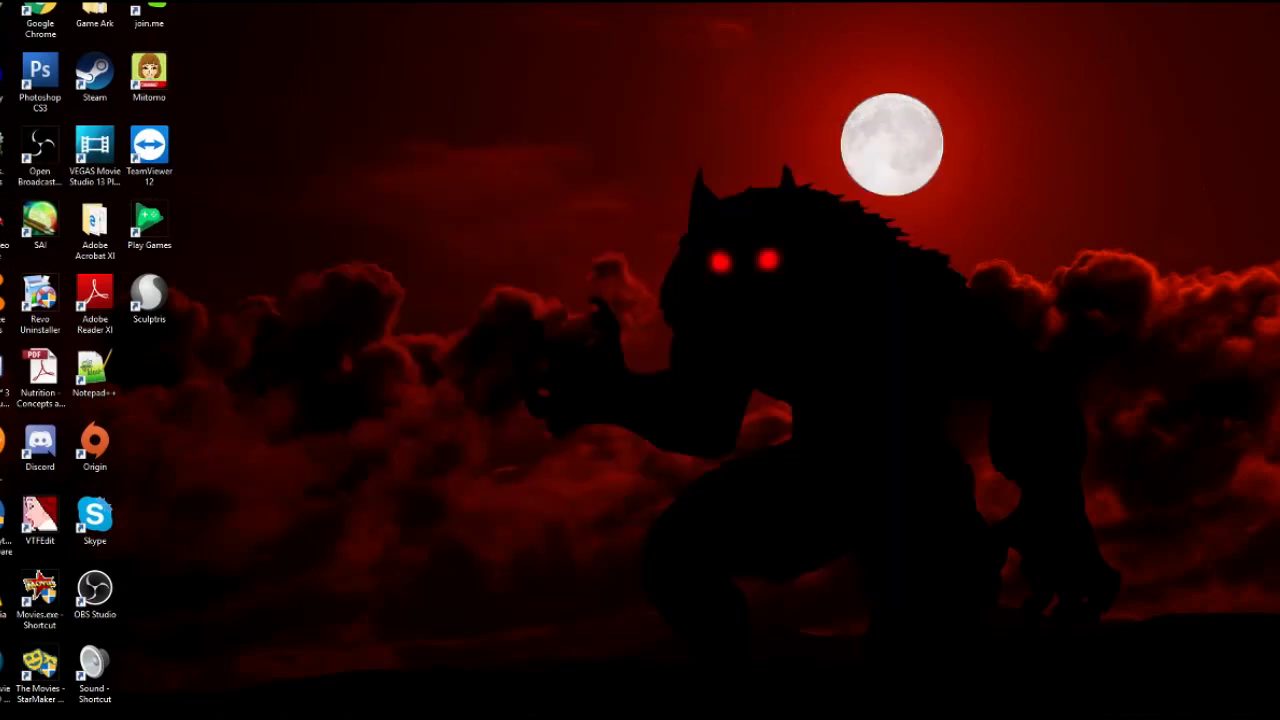
{"action": "mouse_move", "coordinate": [62, 717]}
{"action": "left_click", "coordinate": [127, 668]}
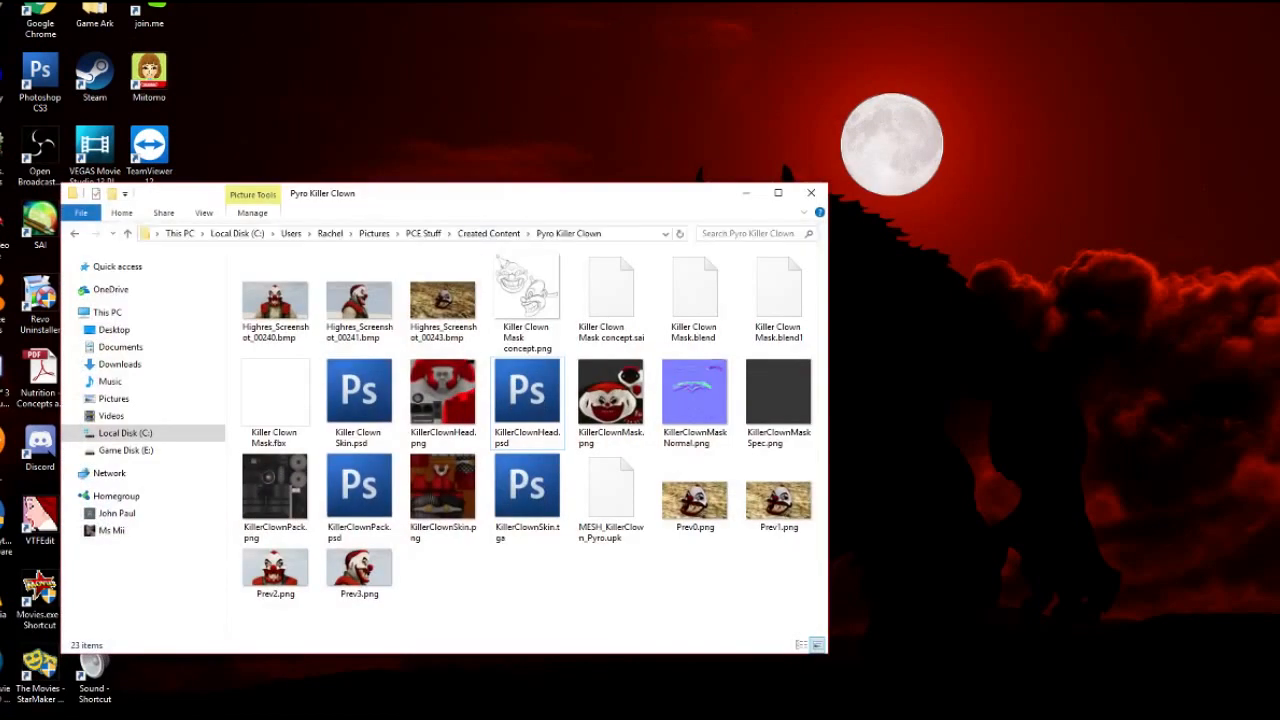
Search the Created Content folder for "daisy" and move the Explorer window and the SDK's warning dialog apart.
{"action": "left_click", "coordinate": [488, 233]}
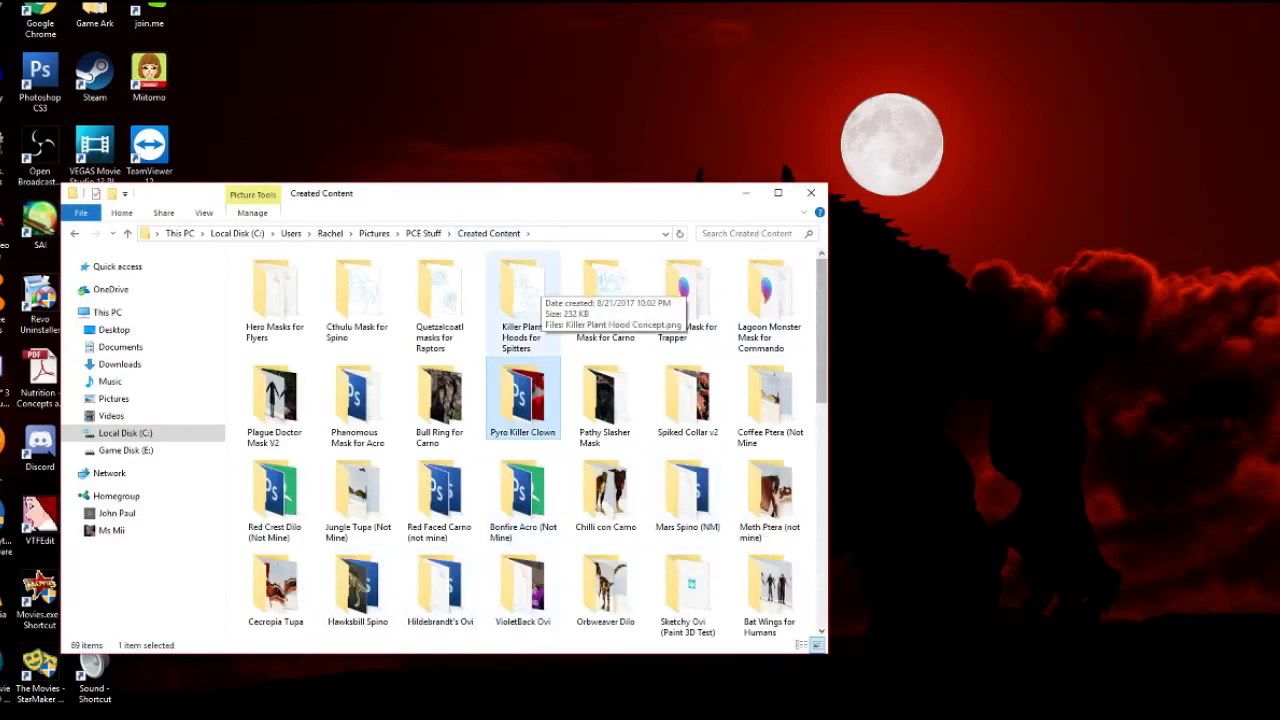
{"action": "left_click", "coordinate": [750, 233]}
{"action": "type", "text": "daisy"}
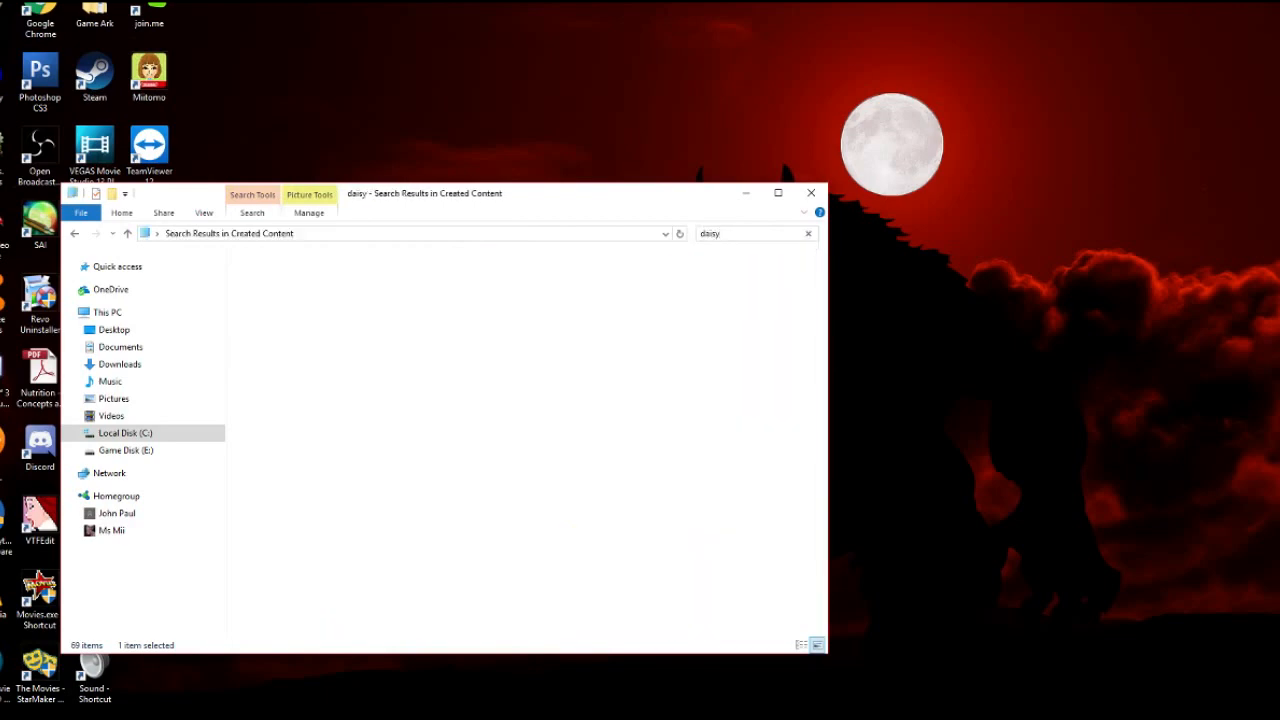
{"action": "left_click_drag", "start_coordinate": [535, 193], "coordinate": [931, 124]}
{"action": "left_click_drag", "start_coordinate": [466, 281], "coordinate": [85, 267]}
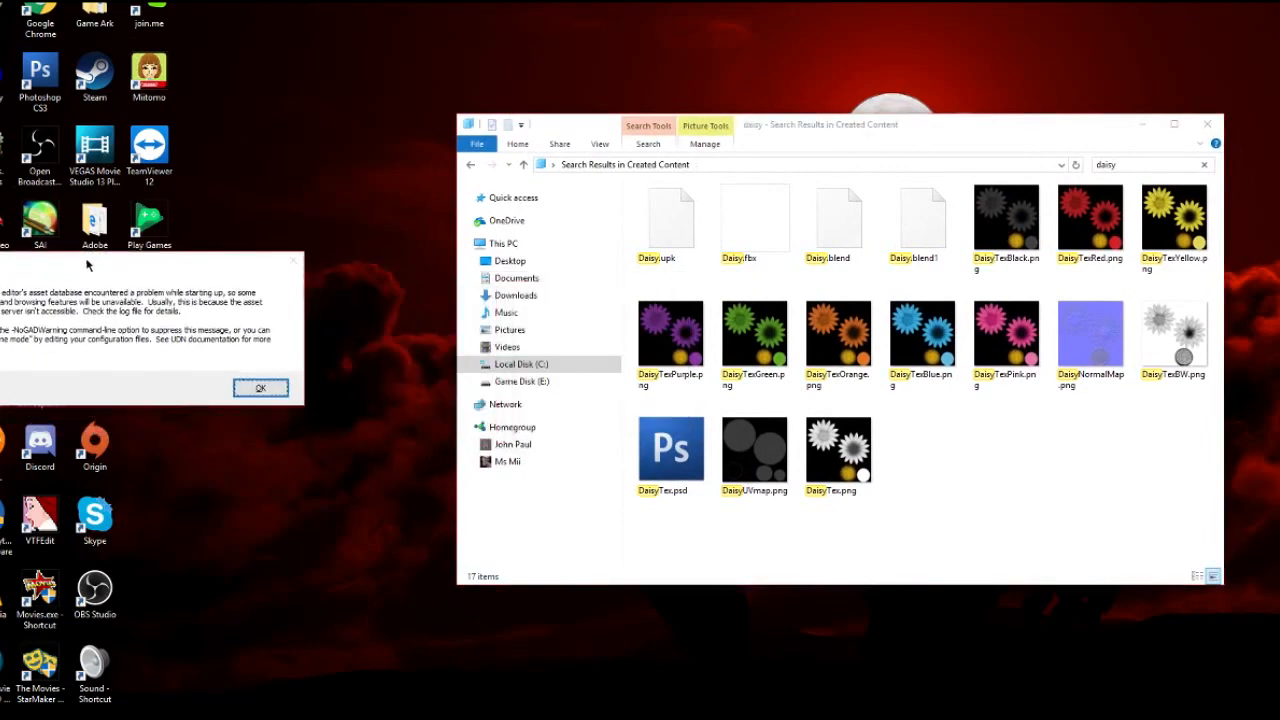
{"action": "left_click_drag", "start_coordinate": [790, 124], "coordinate": [688, 183]}
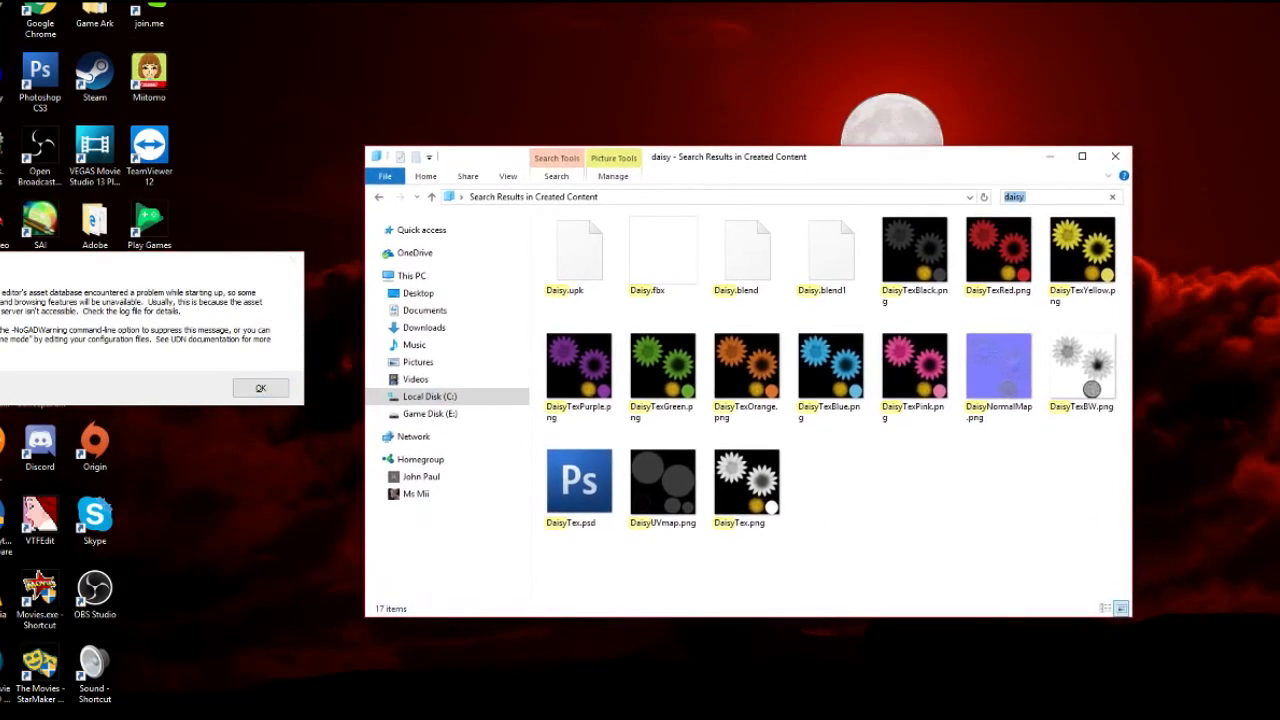
Preview the DaisyTexBlack.png texture and close the preview.
{"action": "left_click", "coordinate": [915, 265]}
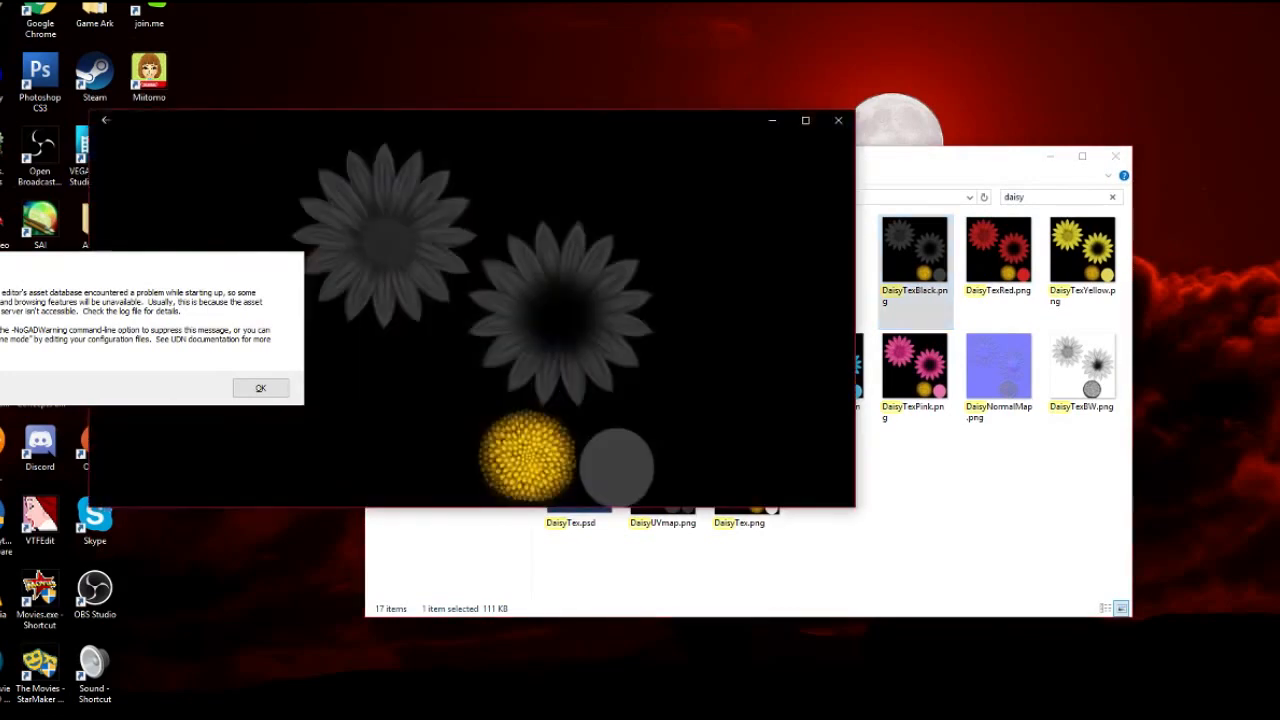
{"action": "left_click", "coordinate": [838, 120]}
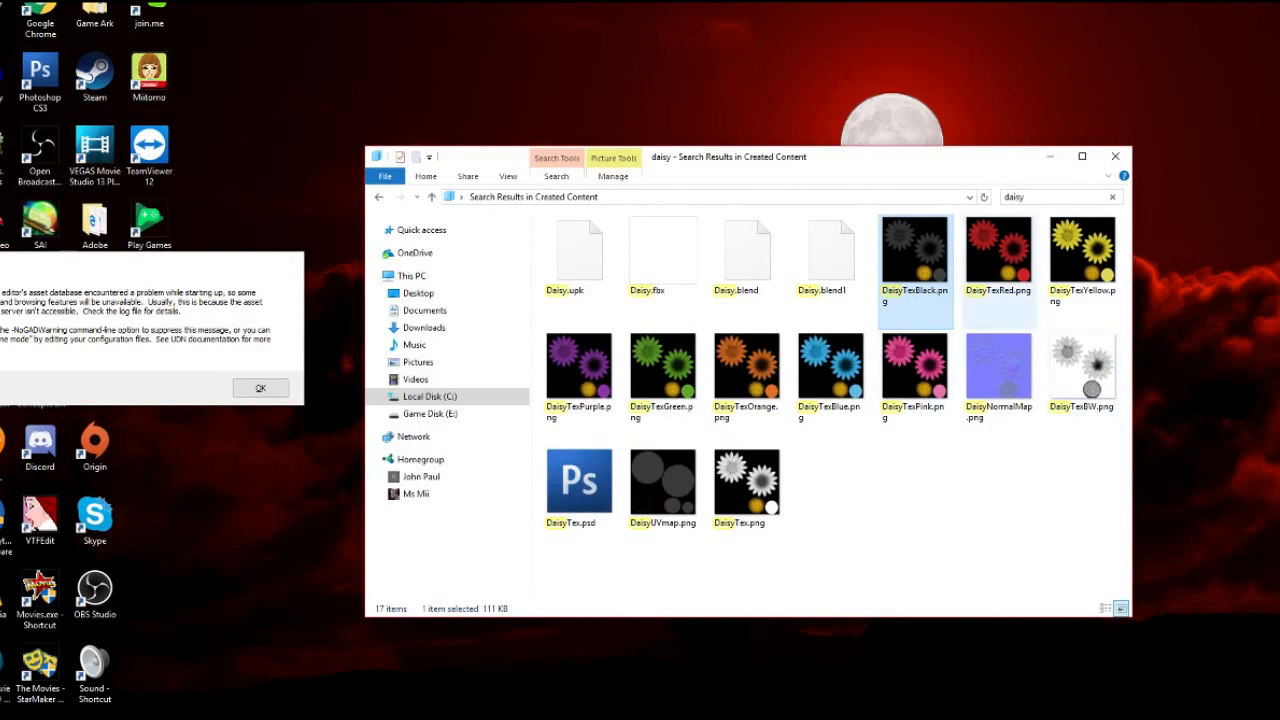
Make Windows Photo Viewer the default program for PNG files through the properties of DaisyTex.png.
{"action": "right_click", "coordinate": [736, 494]}
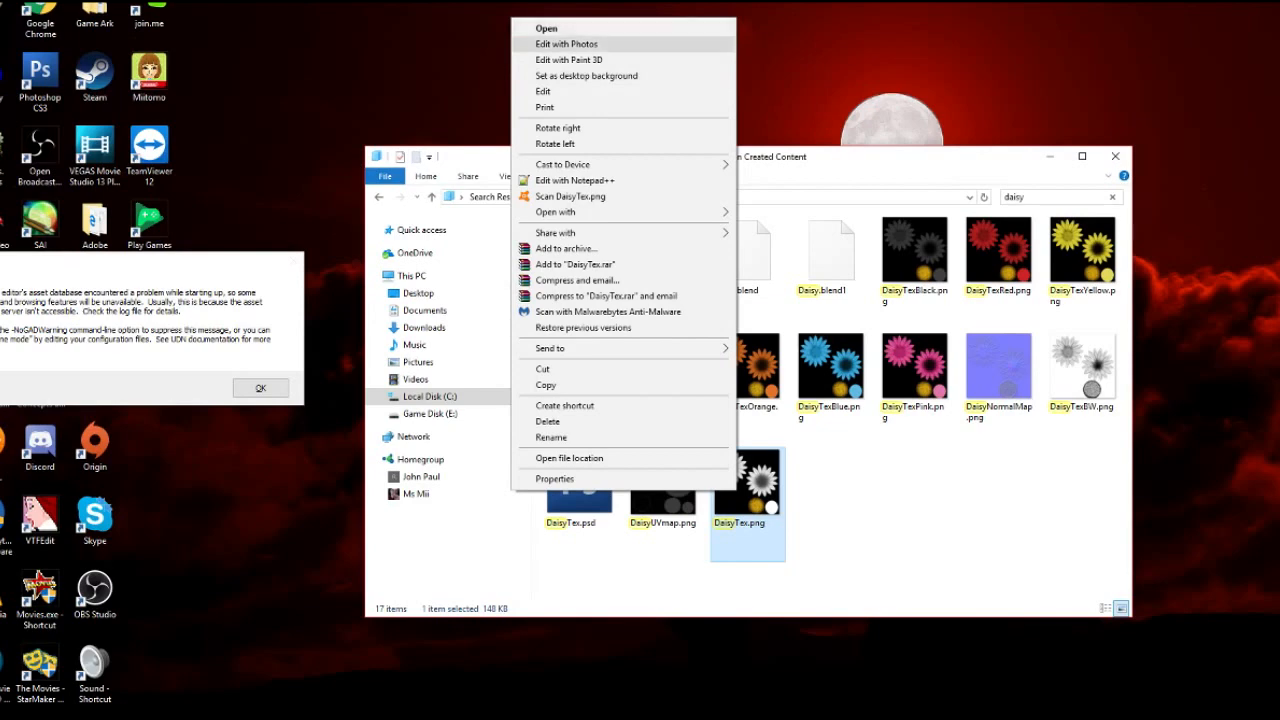
{"action": "left_click", "coordinate": [555, 478]}
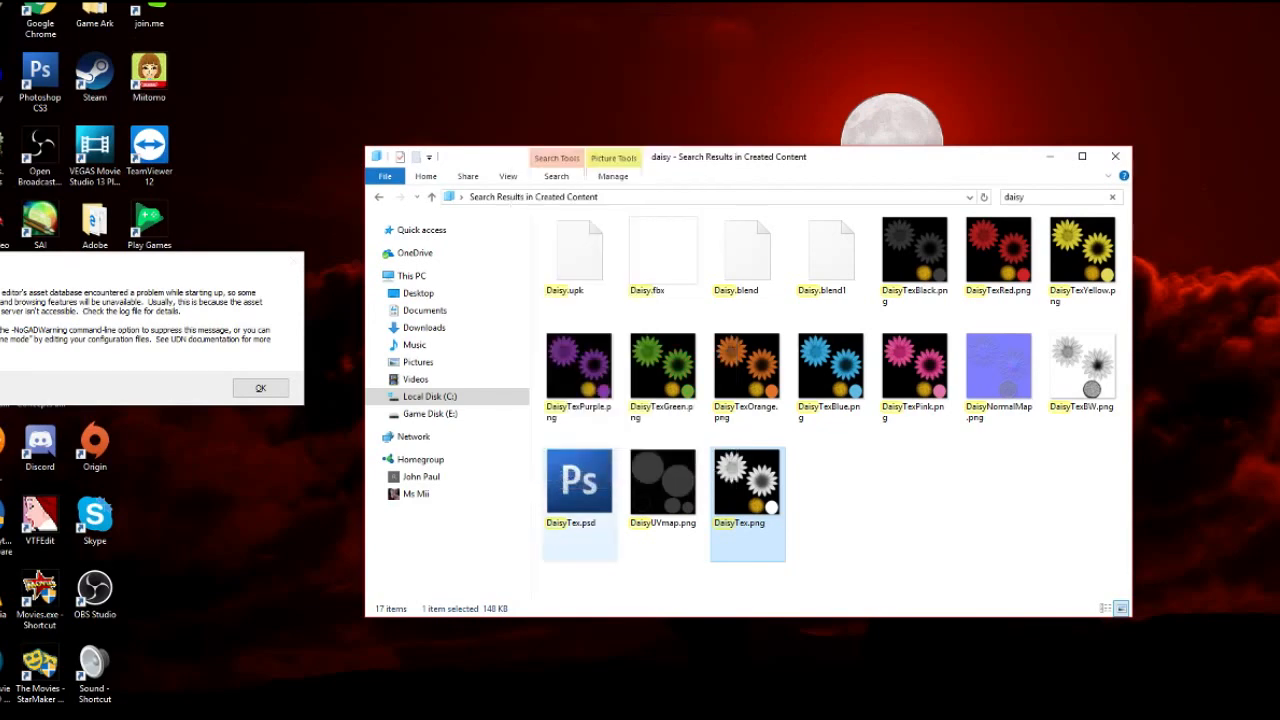
{"action": "left_click_drag", "start_coordinate": [850, 357], "coordinate": [437, 276]}
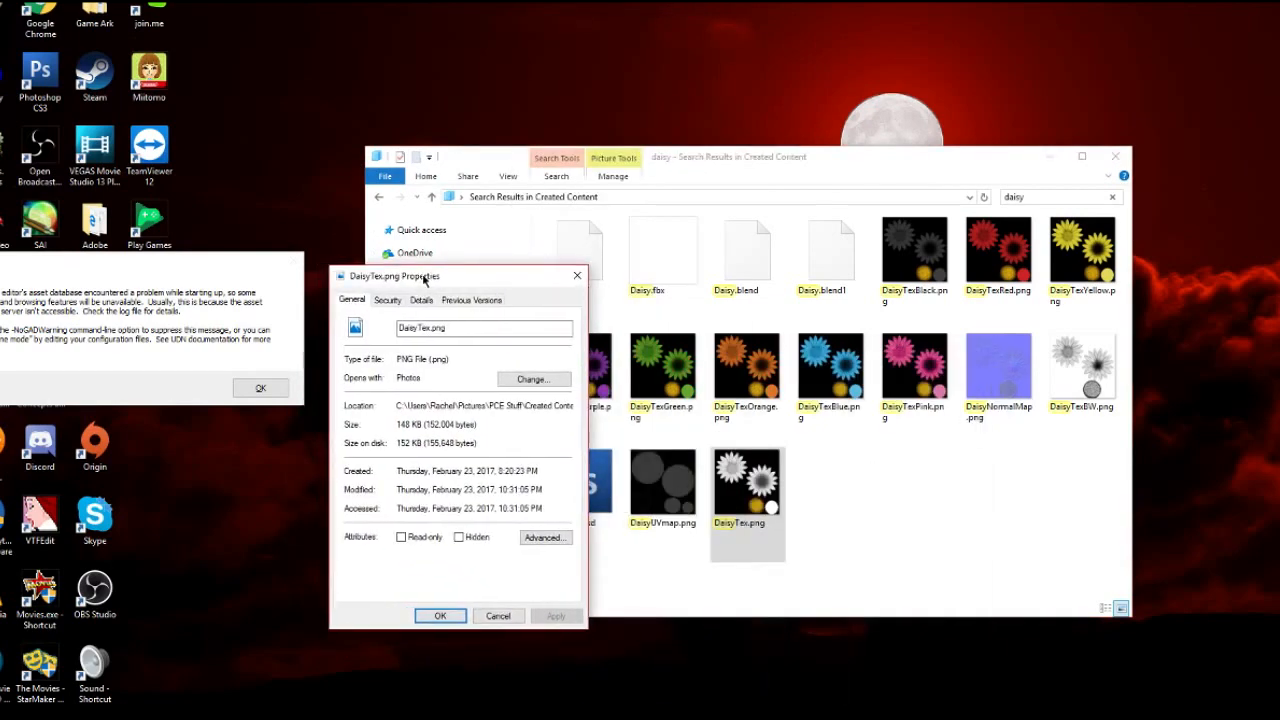
{"action": "left_click", "coordinate": [534, 379]}
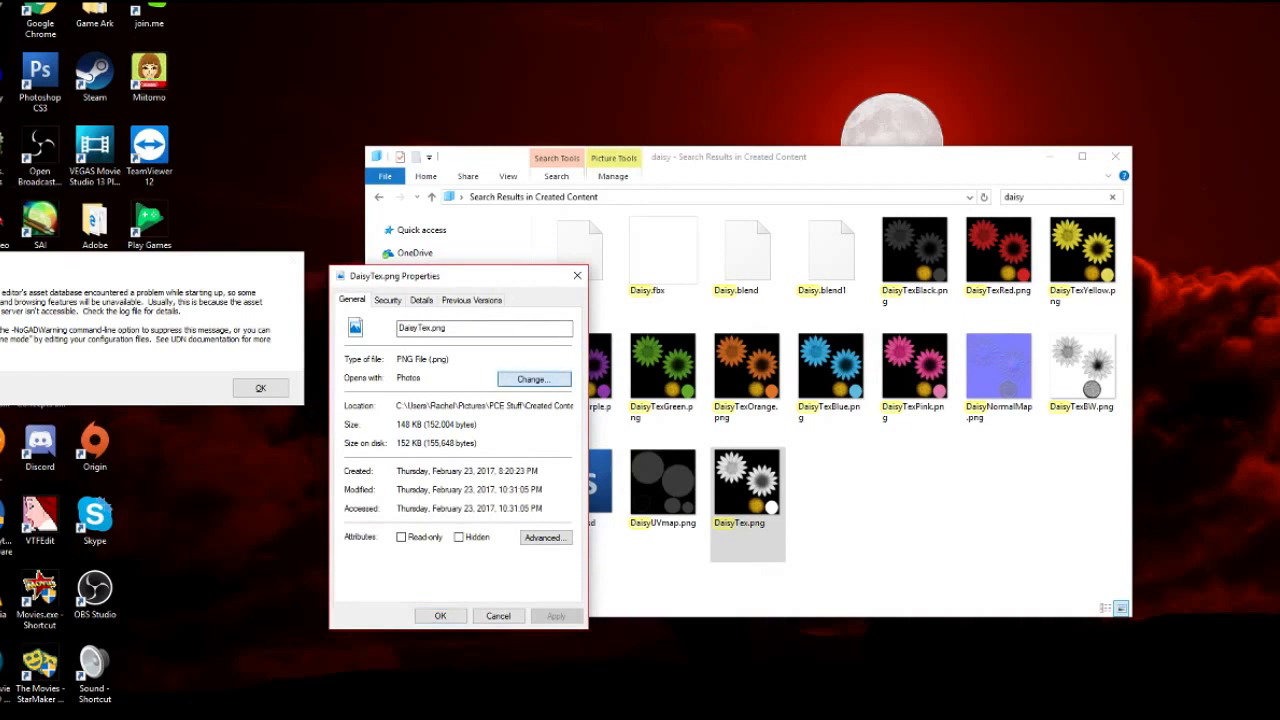
{"action": "scroll", "coordinate": [534, 379], "scroll_direction": "down", "scroll_amount": 1}
{"action": "left_click", "coordinate": [562, 447]}
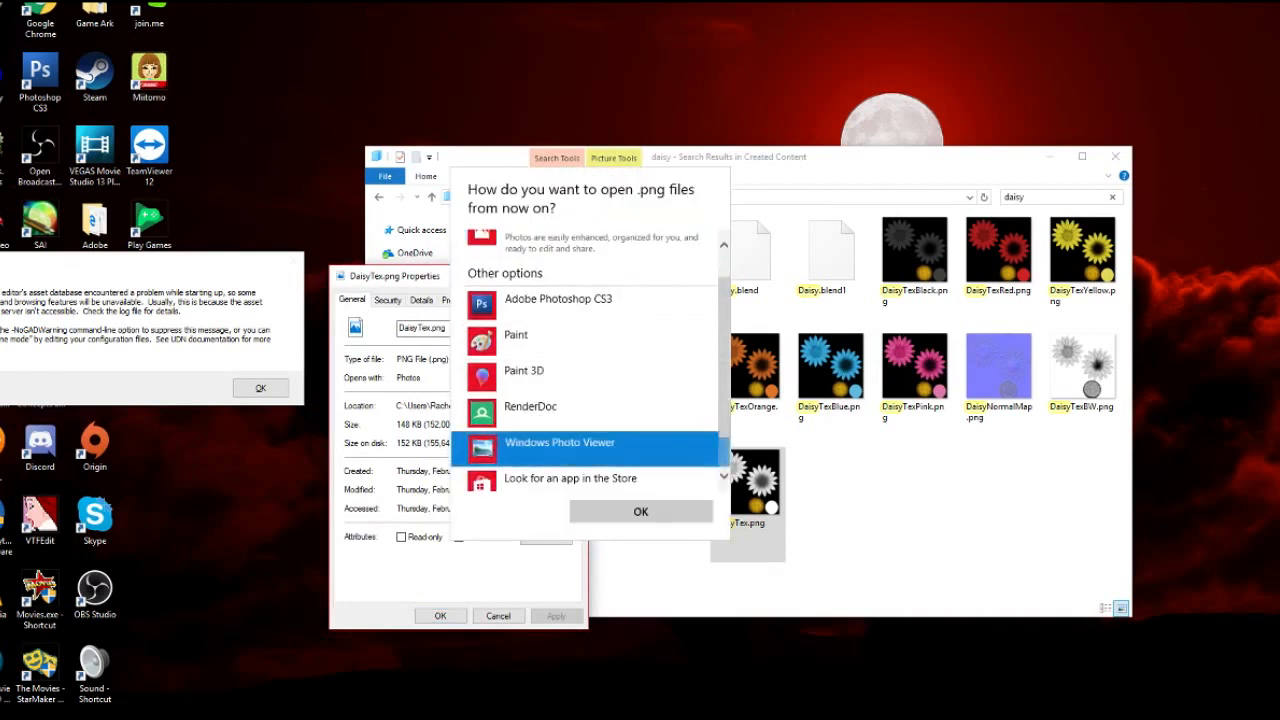
{"action": "left_click", "coordinate": [642, 512]}
{"action": "left_click", "coordinate": [440, 616]}
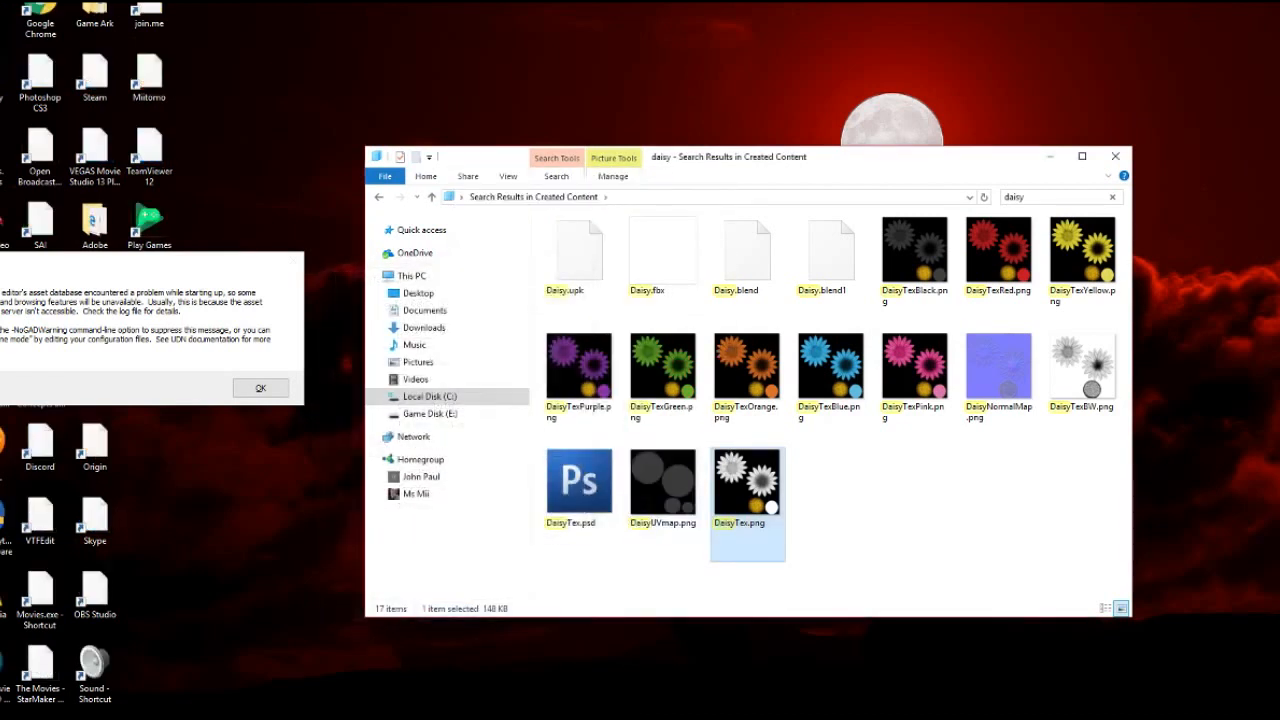
Preview DaisyTex.png, examine its petals and flower centre up close, and close the preview.
{"action": "key", "text": "Return"}
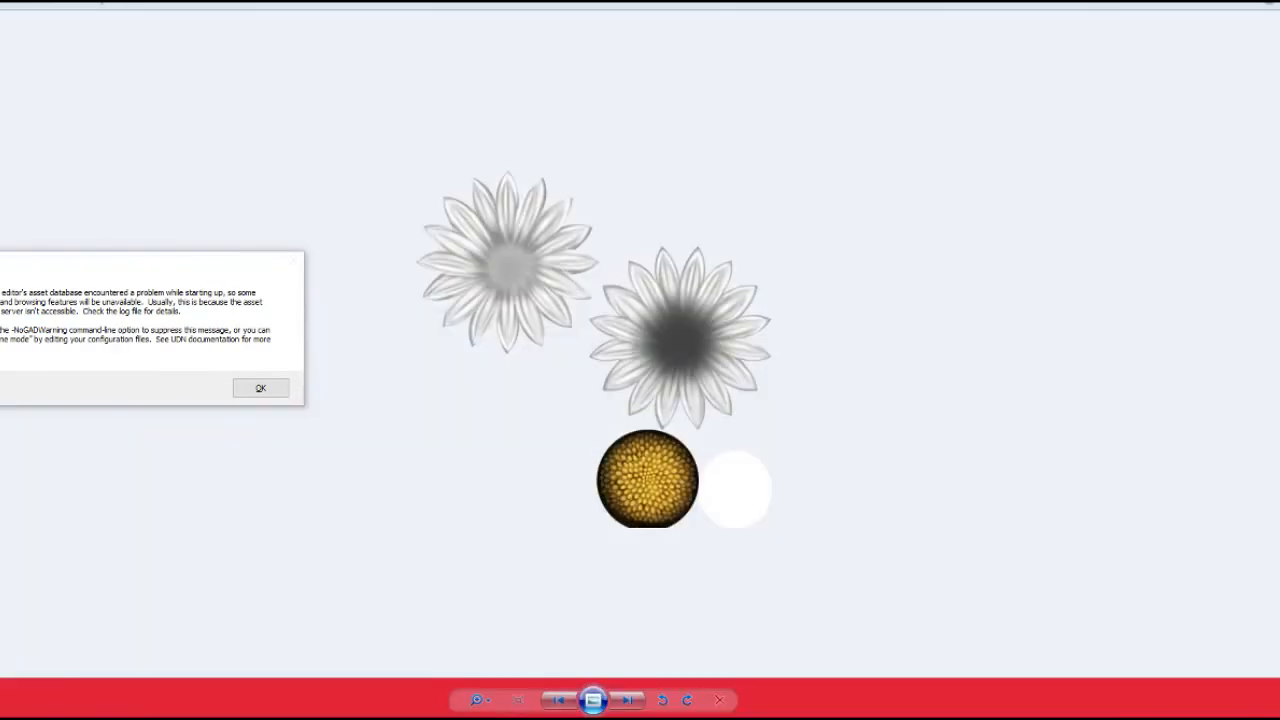
{"action": "scroll", "coordinate": [596, 344], "scroll_direction": "up", "scroll_amount": 2}
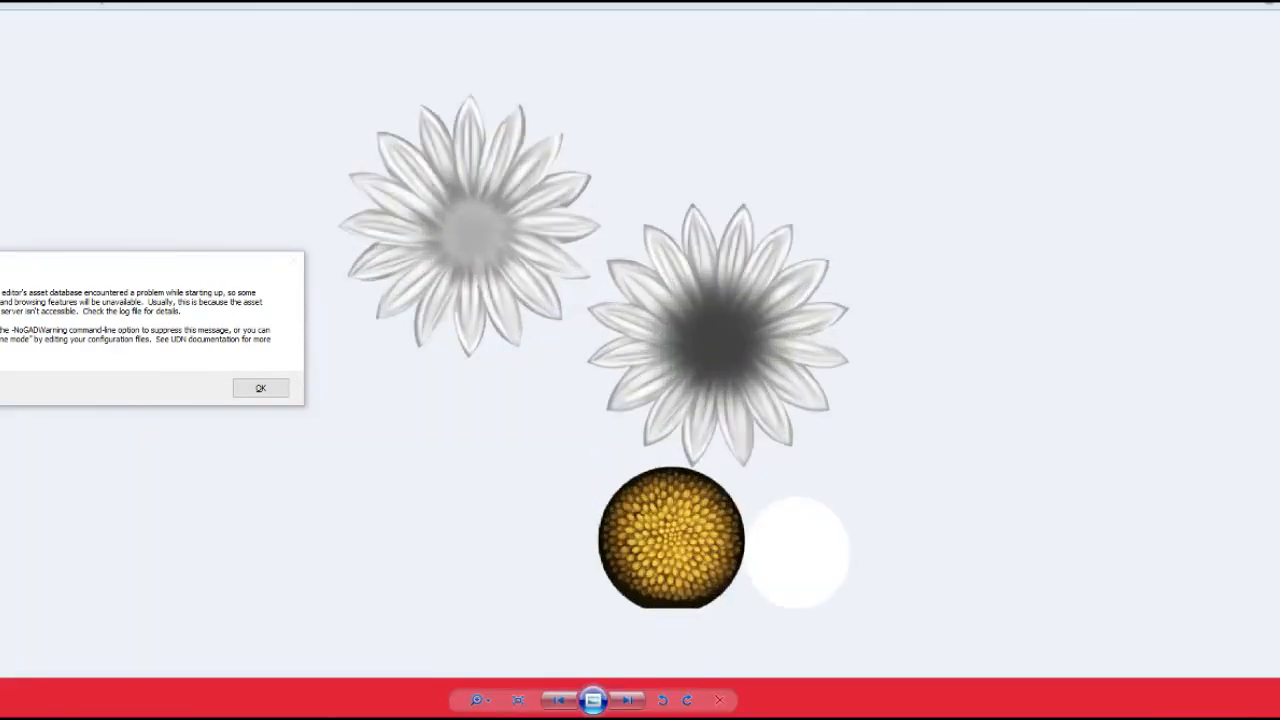
{"action": "scroll", "coordinate": [591, 340], "scroll_direction": "down", "scroll_amount": 2}
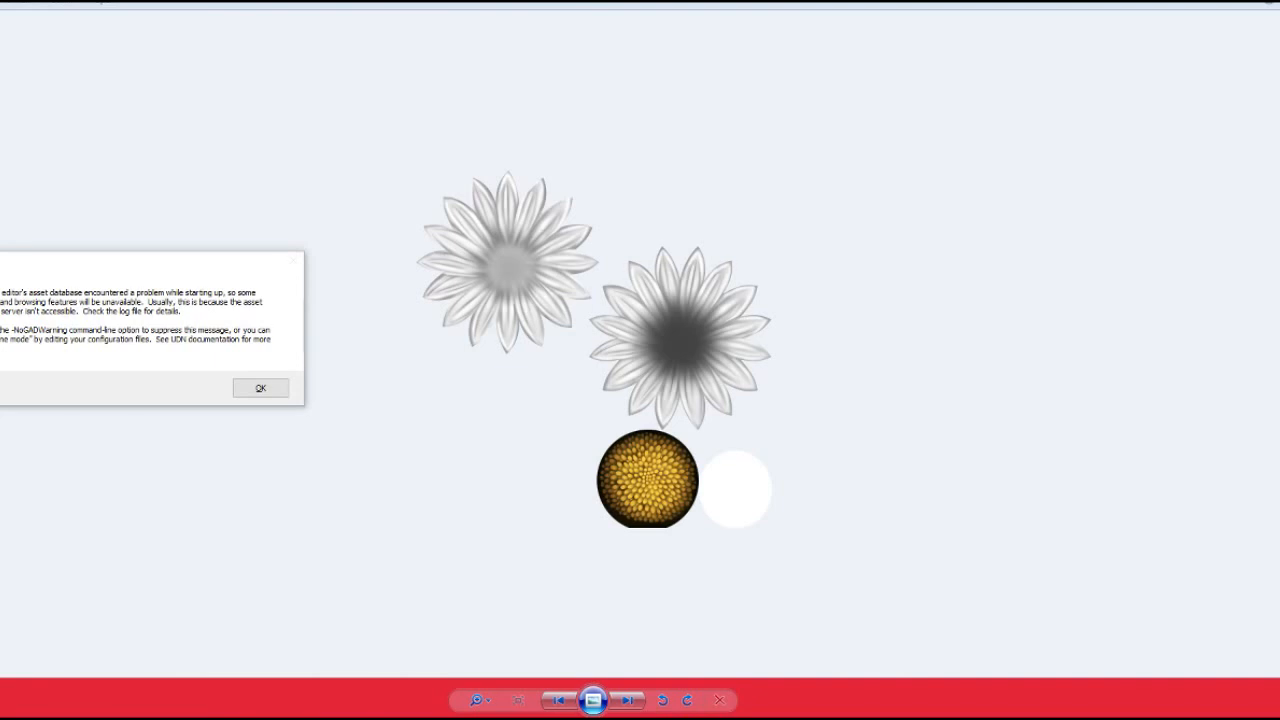
{"action": "scroll", "coordinate": [595, 346], "scroll_direction": "up", "scroll_amount": 2}
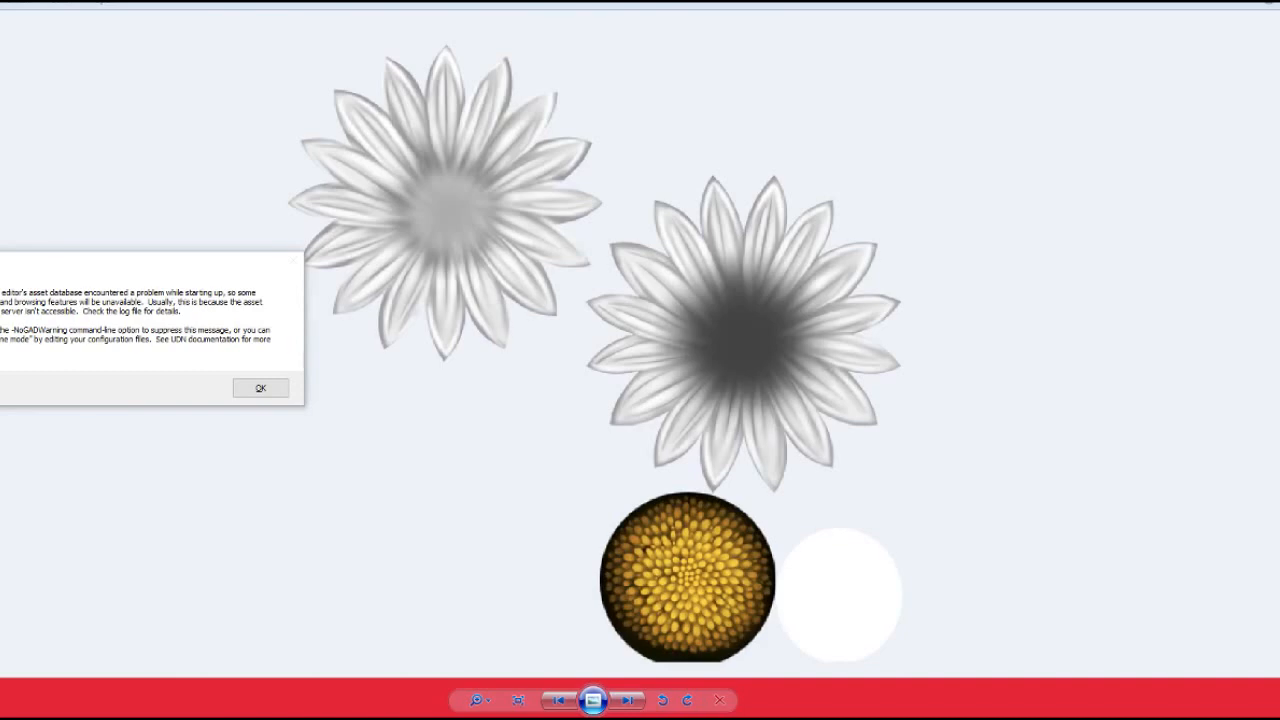
{"action": "left_click", "coordinate": [1268, 3]}
Preview DaisyTexBW.png and DaisyNormalMap.png one after the other, closing each preview.
{"action": "double_click", "coordinate": [1082, 370]}
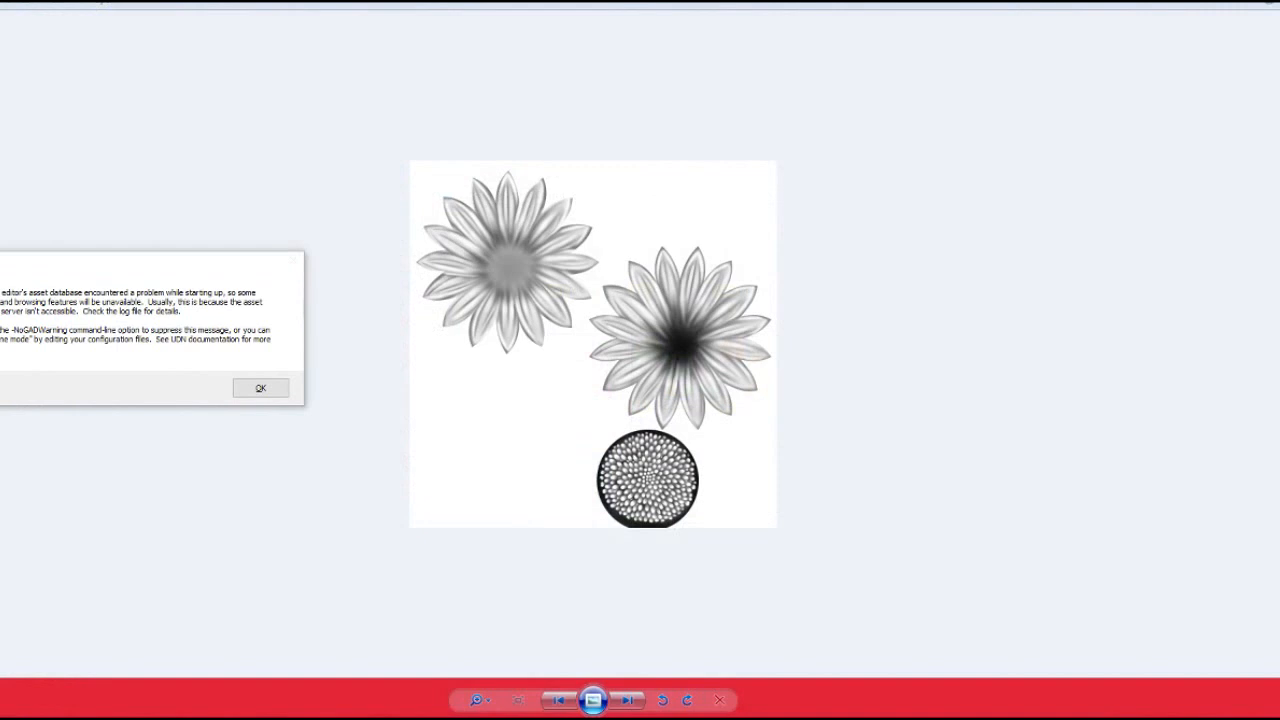
{"action": "scroll", "coordinate": [593, 344], "scroll_direction": "up", "scroll_amount": 2}
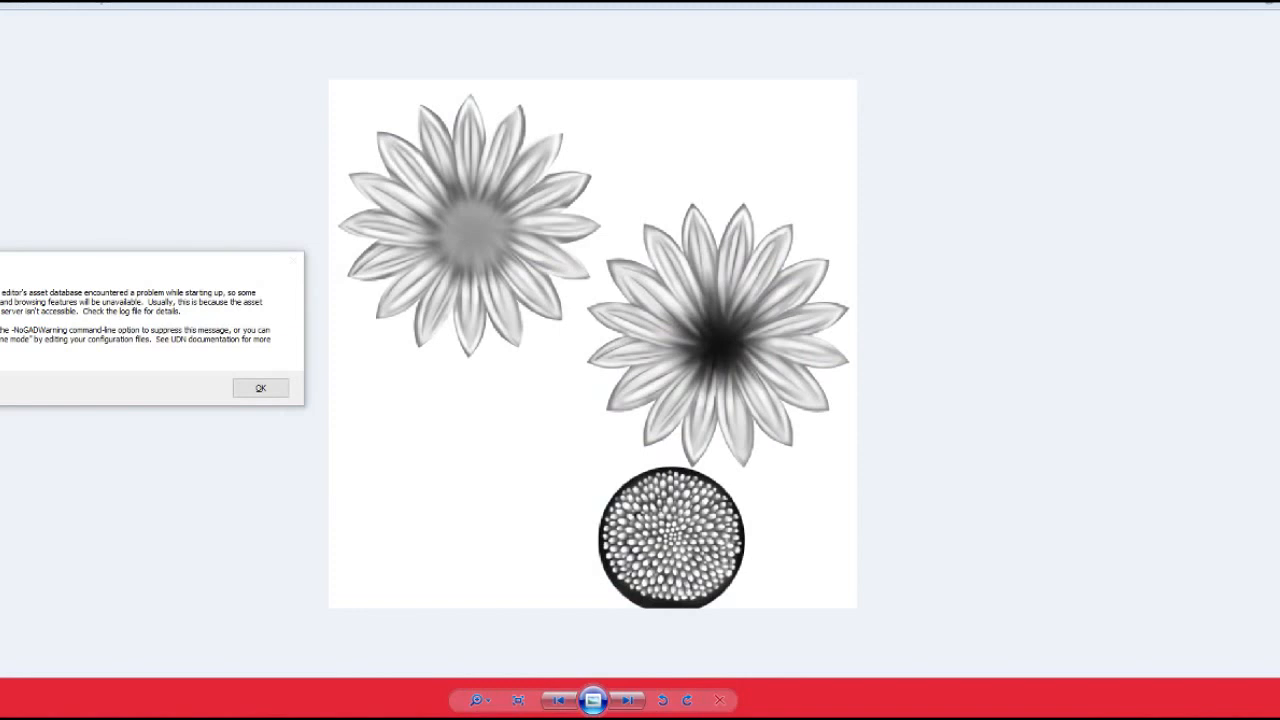
{"action": "key", "text": "alt+F4"}
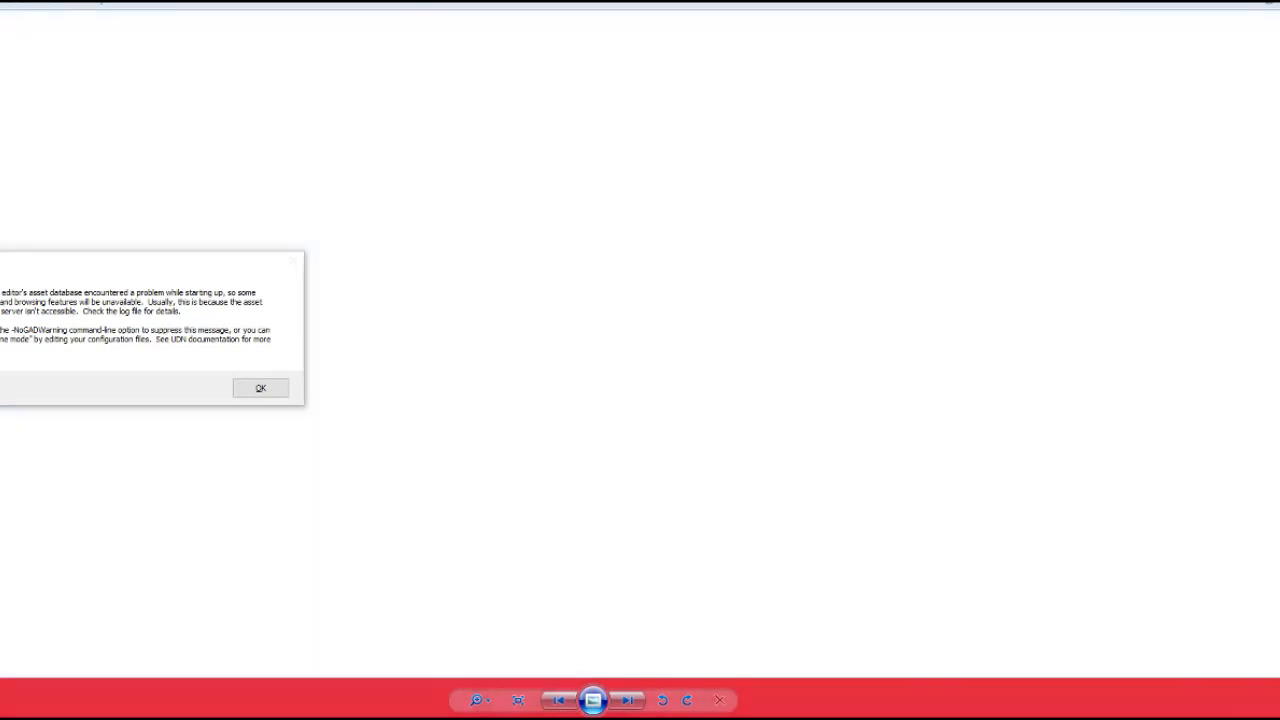
{"action": "double_click", "coordinate": [998, 370]}
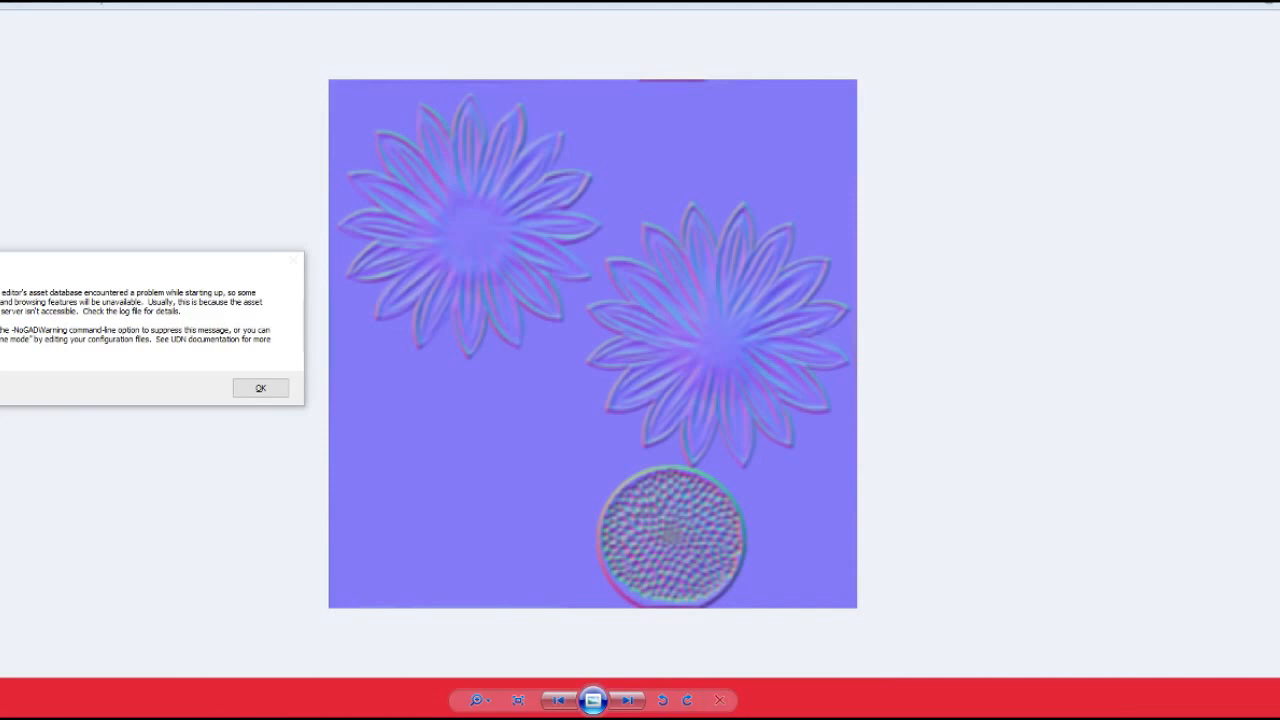
{"action": "key", "text": "alt+F4"}
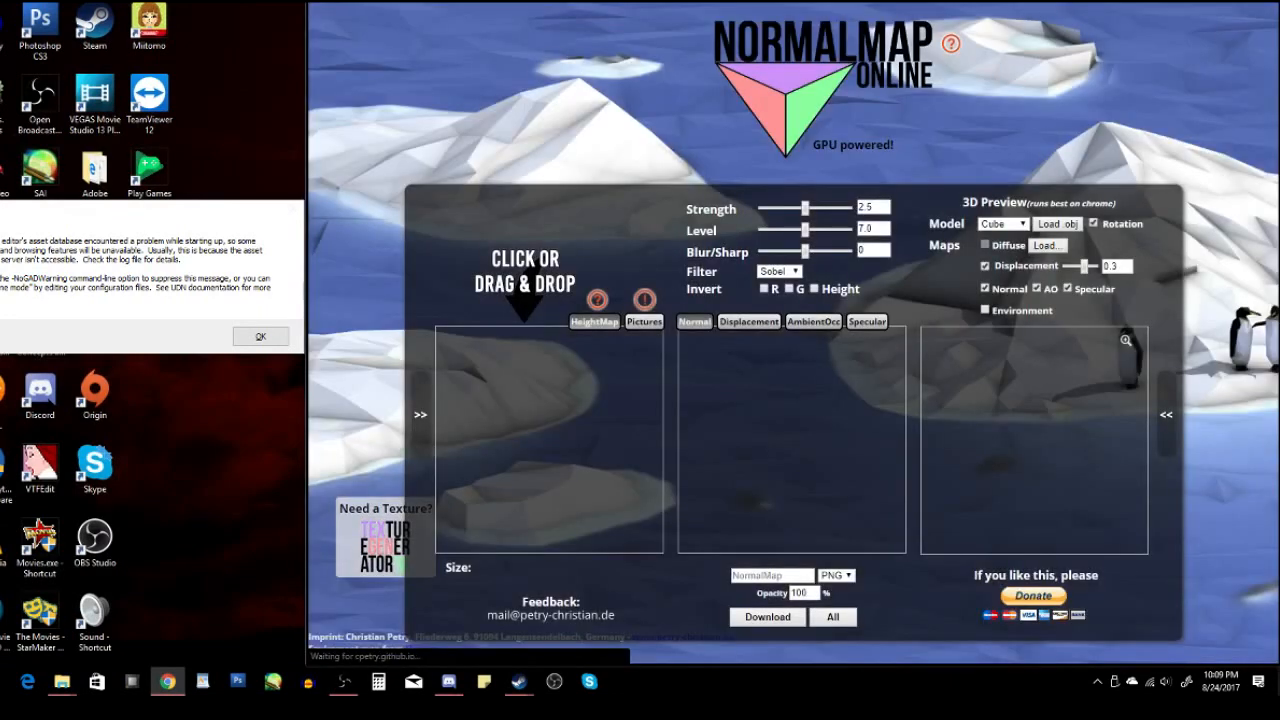
Bring the daisy search results beside the NormalMap Online page and load DaisyTexBW.png as its height map.
{"action": "mouse_move", "coordinate": [62, 681]}
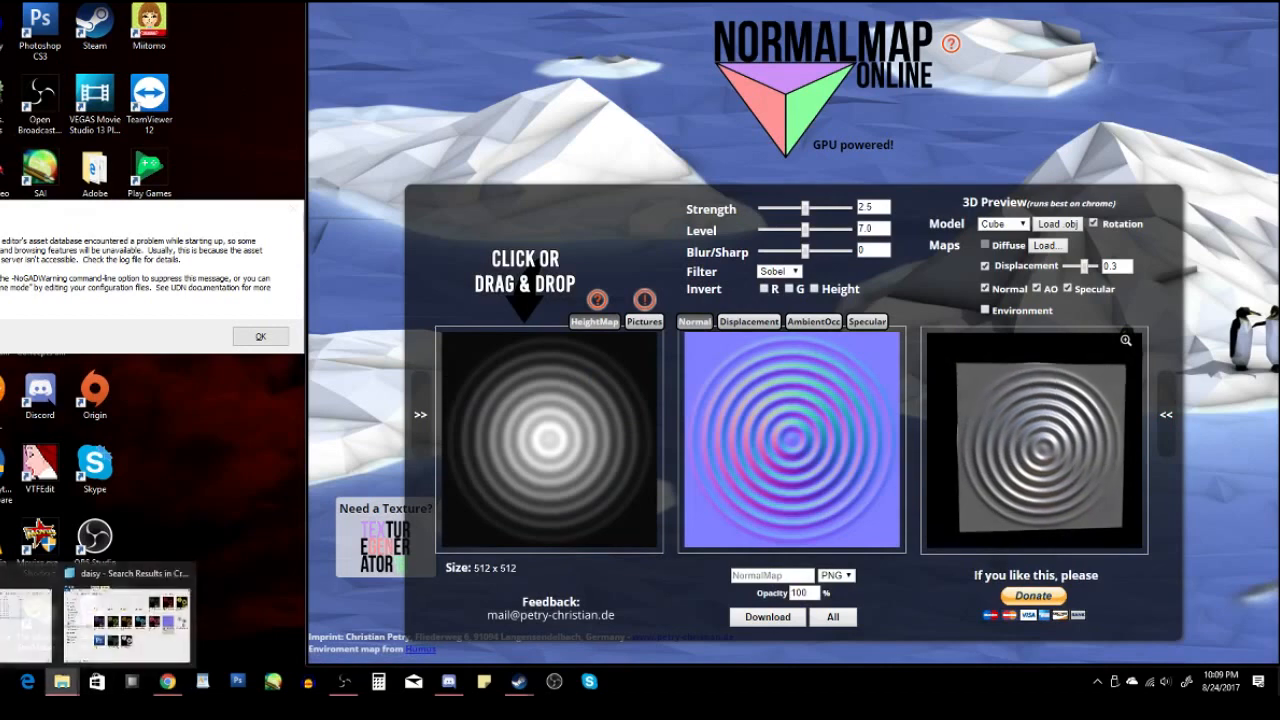
{"action": "left_click", "coordinate": [126, 618]}
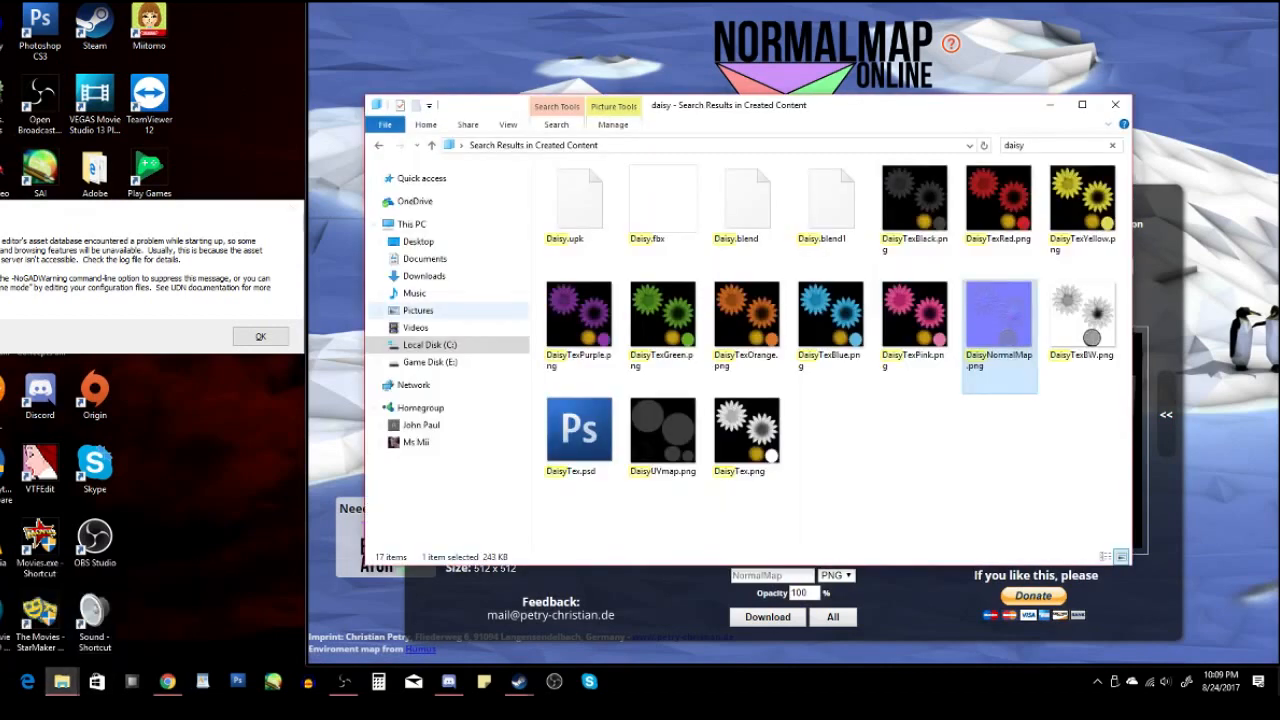
{"action": "left_click_drag", "start_coordinate": [760, 105], "coordinate": [310, 30]}
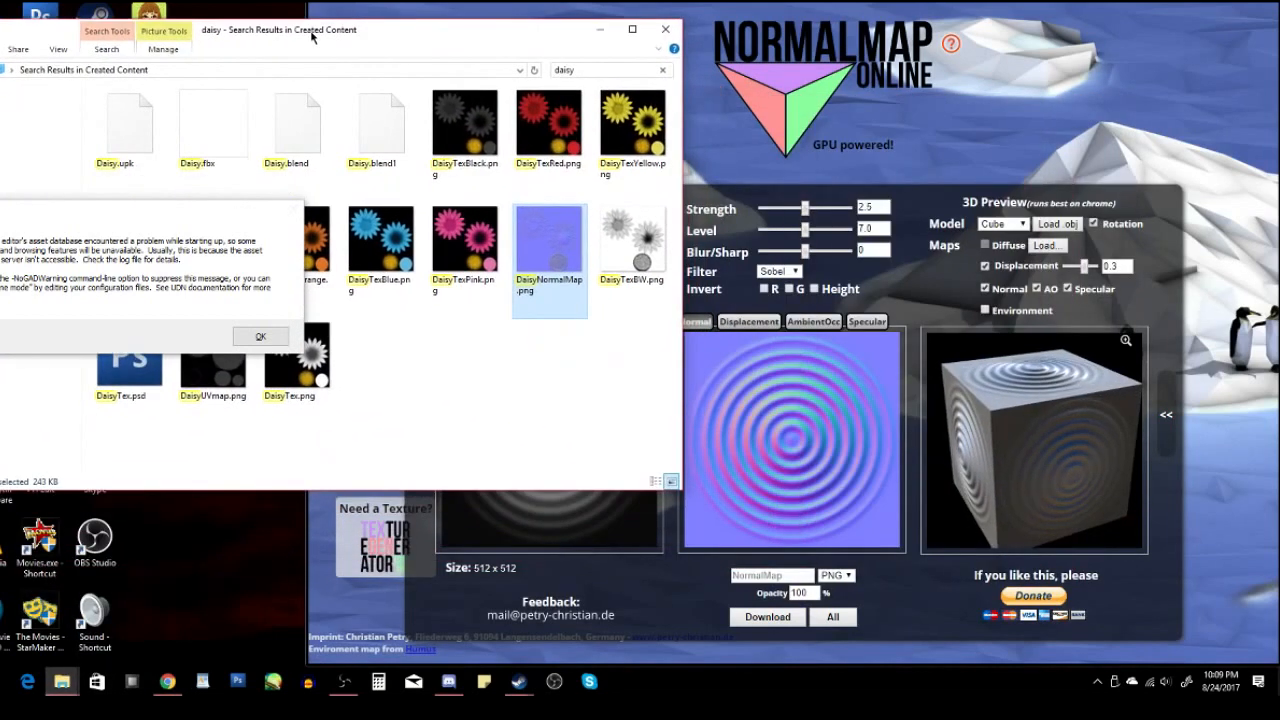
{"action": "left_click_drag", "start_coordinate": [632, 245], "coordinate": [545, 460]}
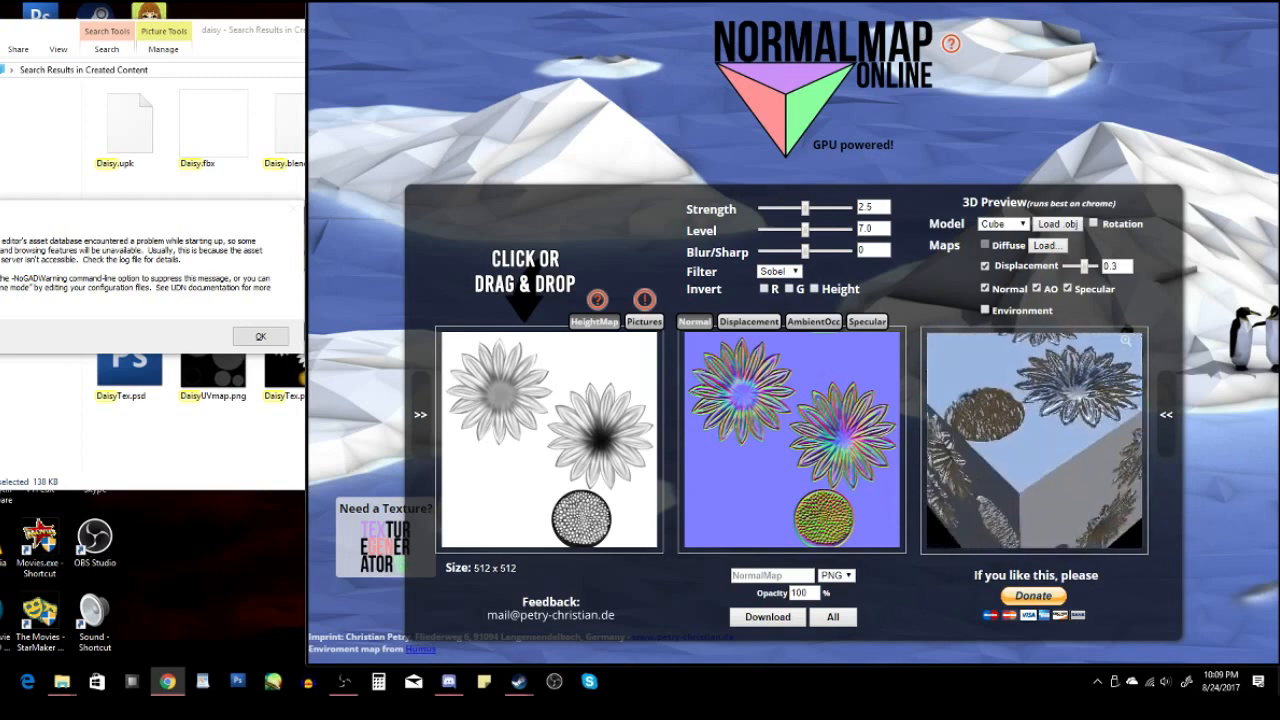
Reduce the normal map's strength to 0.57, checking the flower relief in the 3D preview.
{"action": "scroll", "coordinate": [1034, 440], "scroll_direction": "up", "scroll_amount": 5}
{"action": "left_click_drag", "start_coordinate": [985, 415], "coordinate": [1030, 475]}
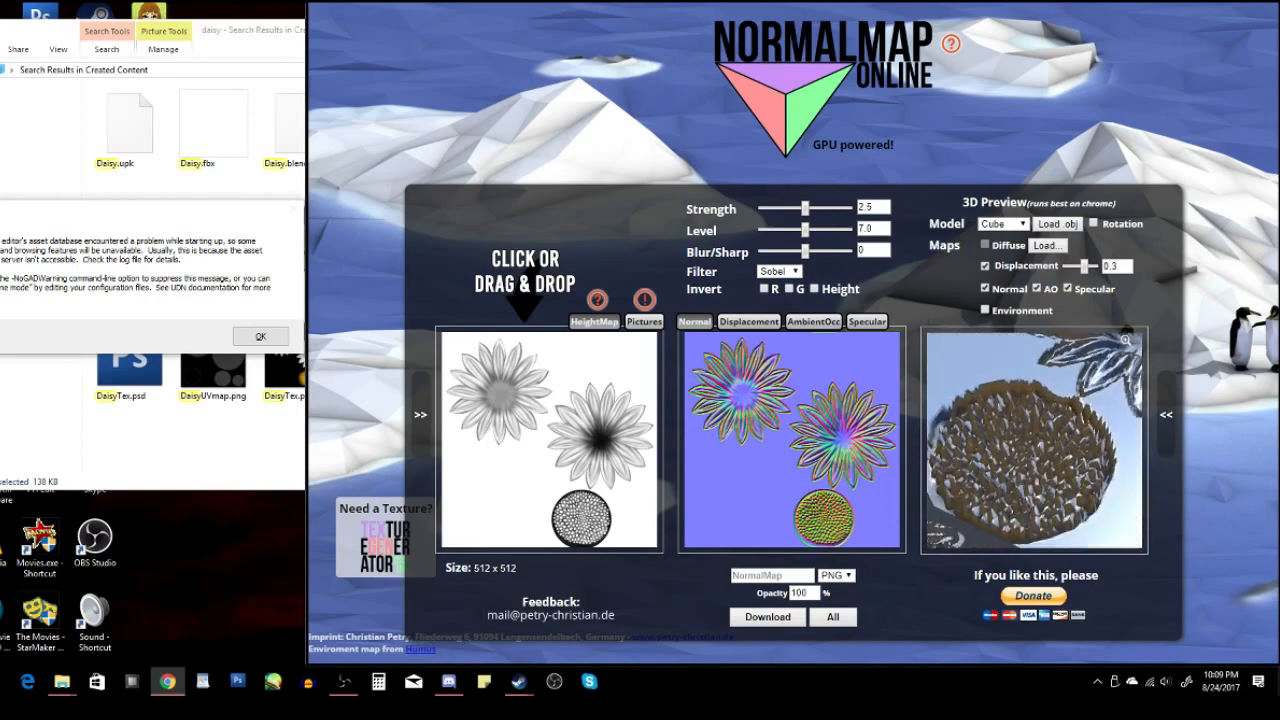
{"action": "left_click_drag", "start_coordinate": [805, 208], "coordinate": [766, 208]}
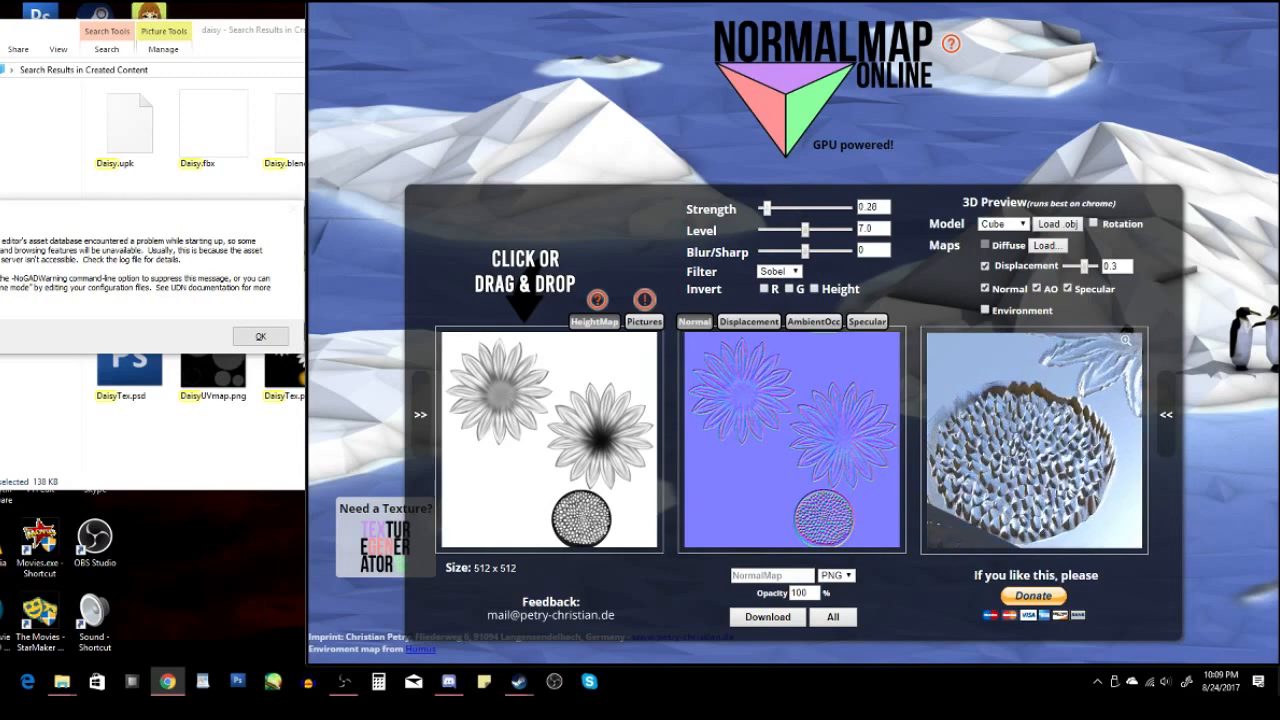
{"action": "left_click_drag", "start_coordinate": [766, 208], "coordinate": [766, 208]}
{"action": "left_click_drag", "start_coordinate": [1034, 440], "coordinate": [1058, 418]}
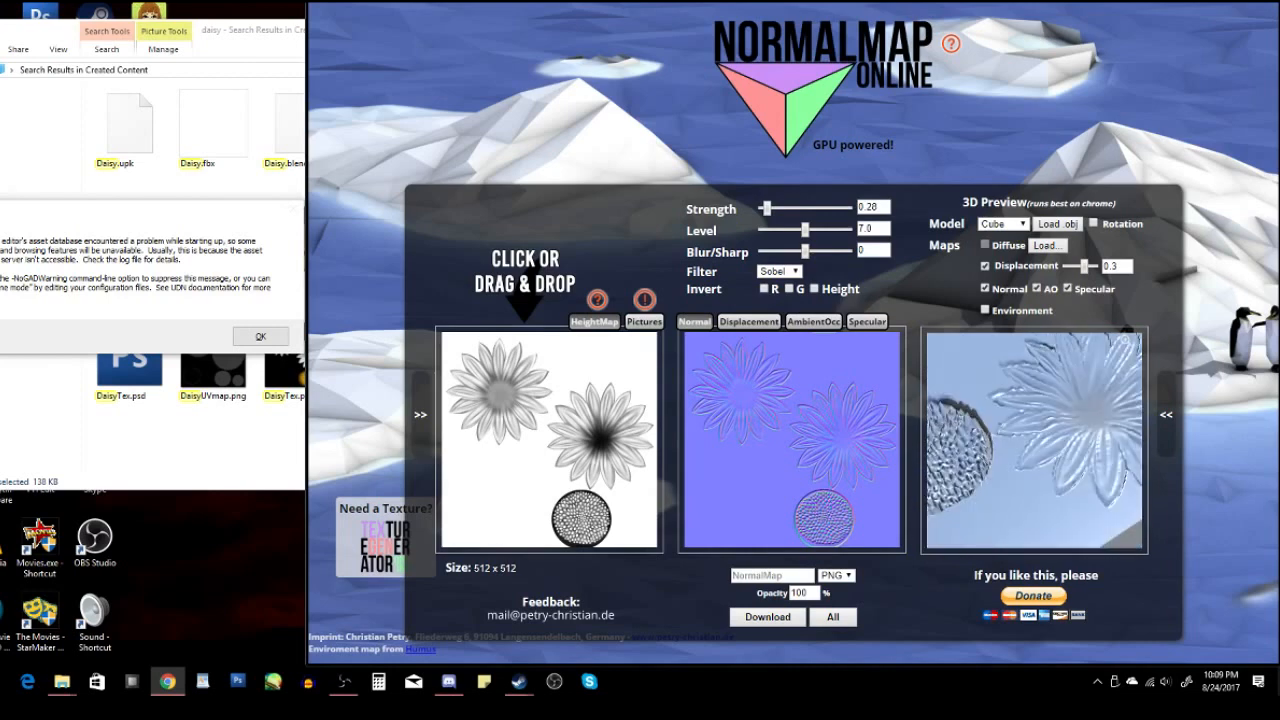
{"action": "left_click_drag", "start_coordinate": [767, 208], "coordinate": [773, 208]}
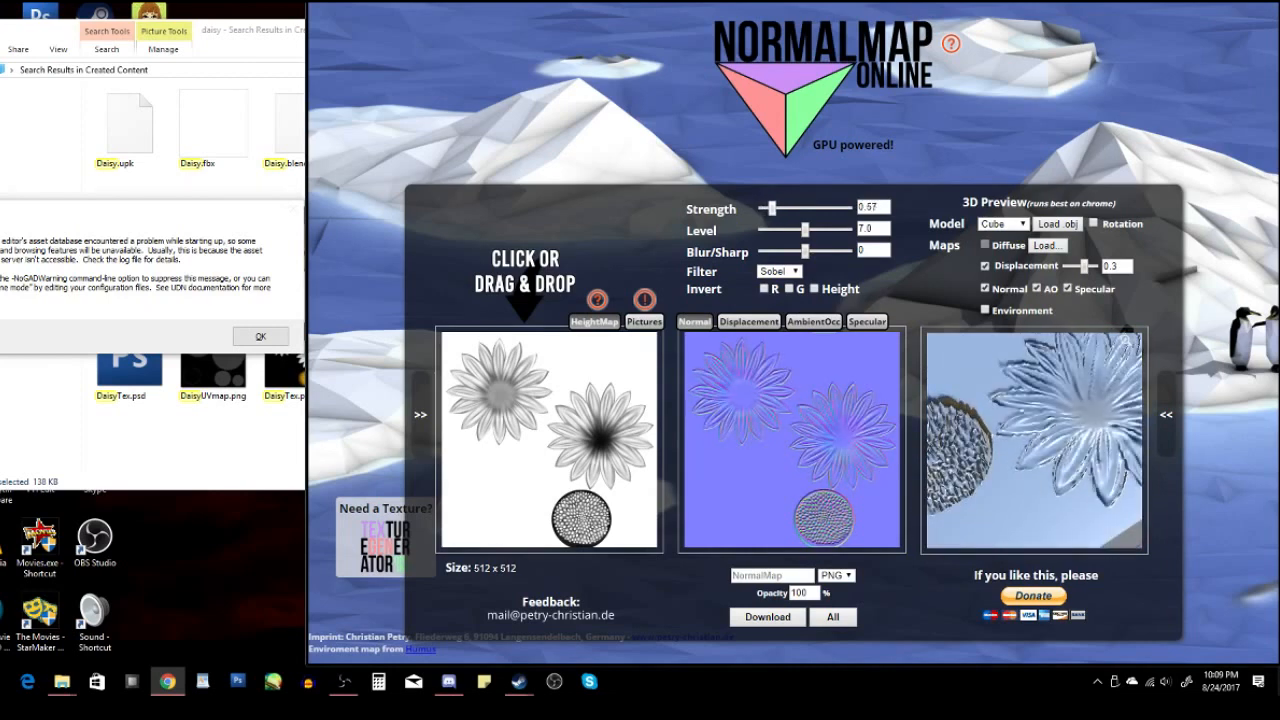
{"action": "left_click_drag", "start_coordinate": [1020, 430], "coordinate": [1046, 408]}
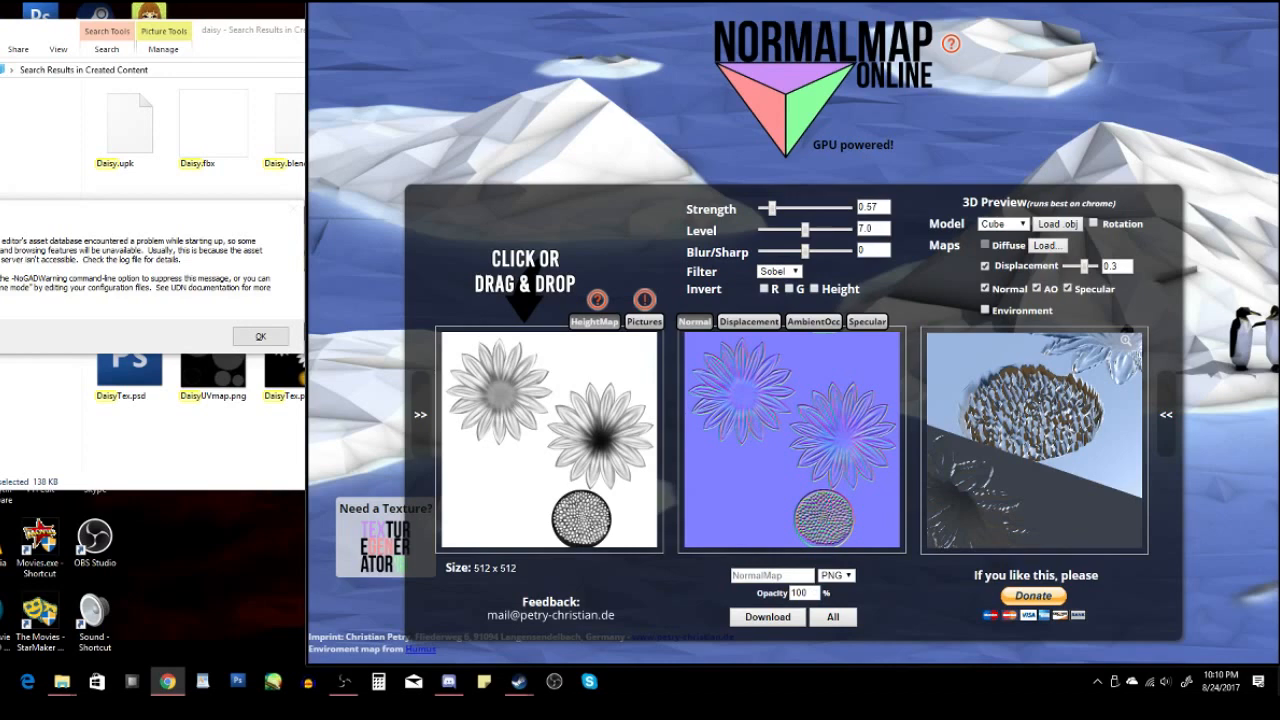
Download the generated normal map as a PNG, preview the downloaded NormalMap.png and close the preview.
{"action": "left_click", "coordinate": [735, 616]}
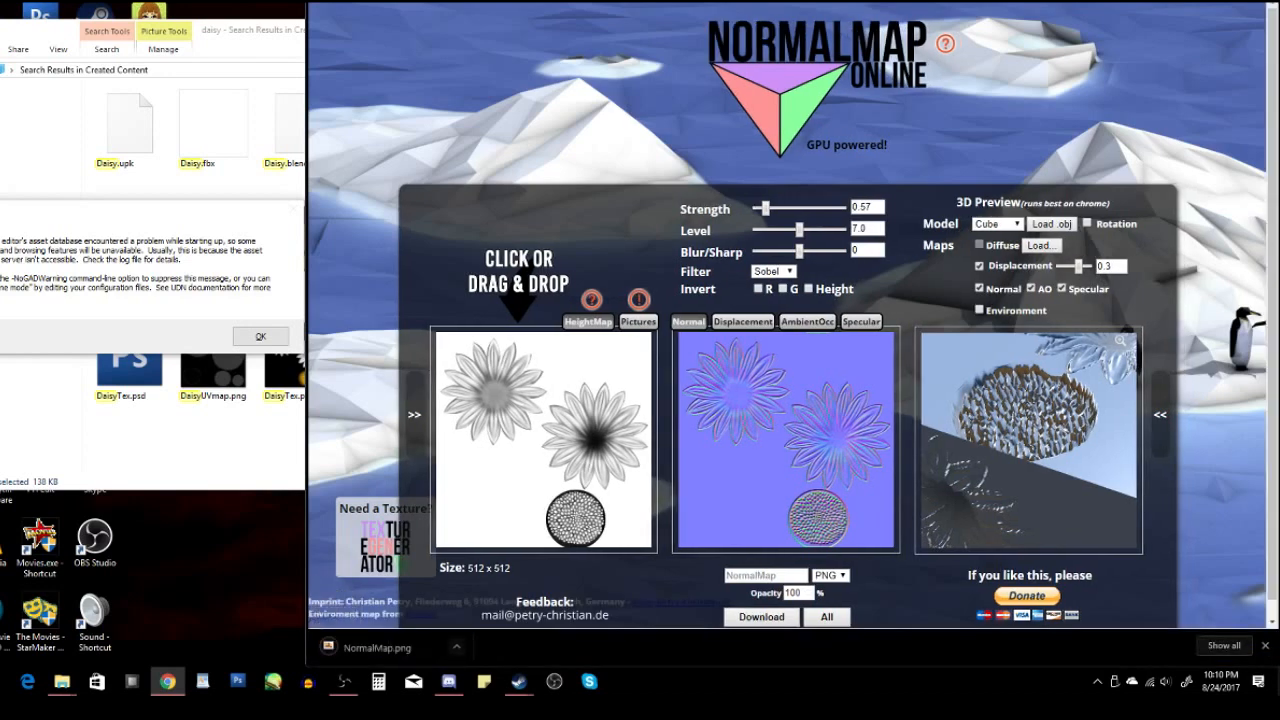
{"action": "left_click", "coordinate": [456, 647]}
{"action": "left_click", "coordinate": [481, 556]}
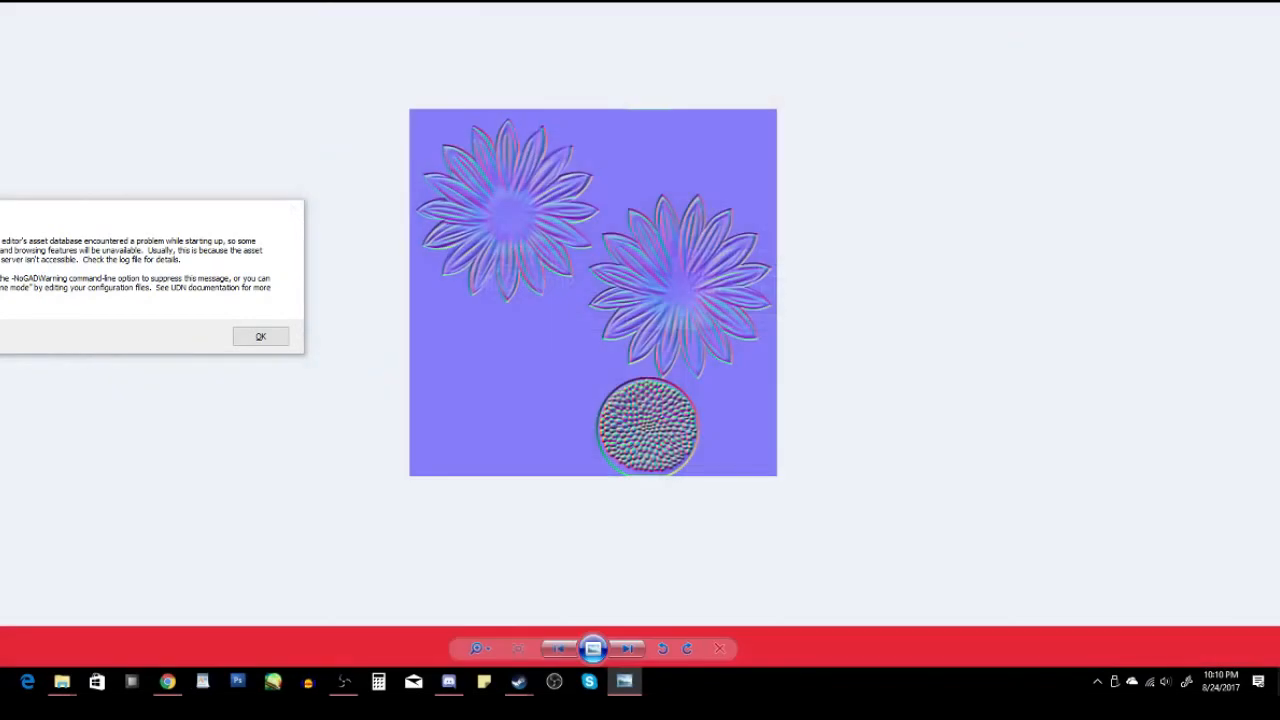
{"action": "key", "text": "alt+F4"}
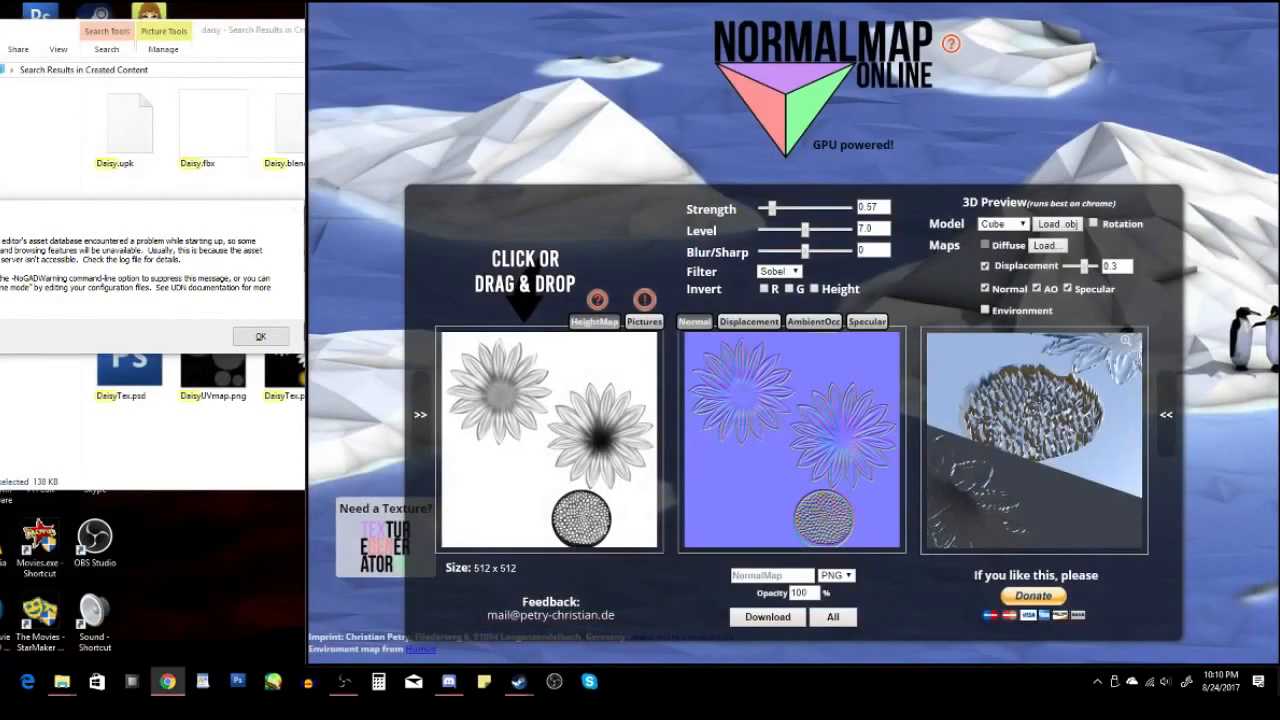
Show the Downloads folder in the second Explorer window, select NormalMap.png, and arrange the window below the daisy textures.
{"action": "left_click_drag", "start_coordinate": [235, 29], "coordinate": [690, 12]}
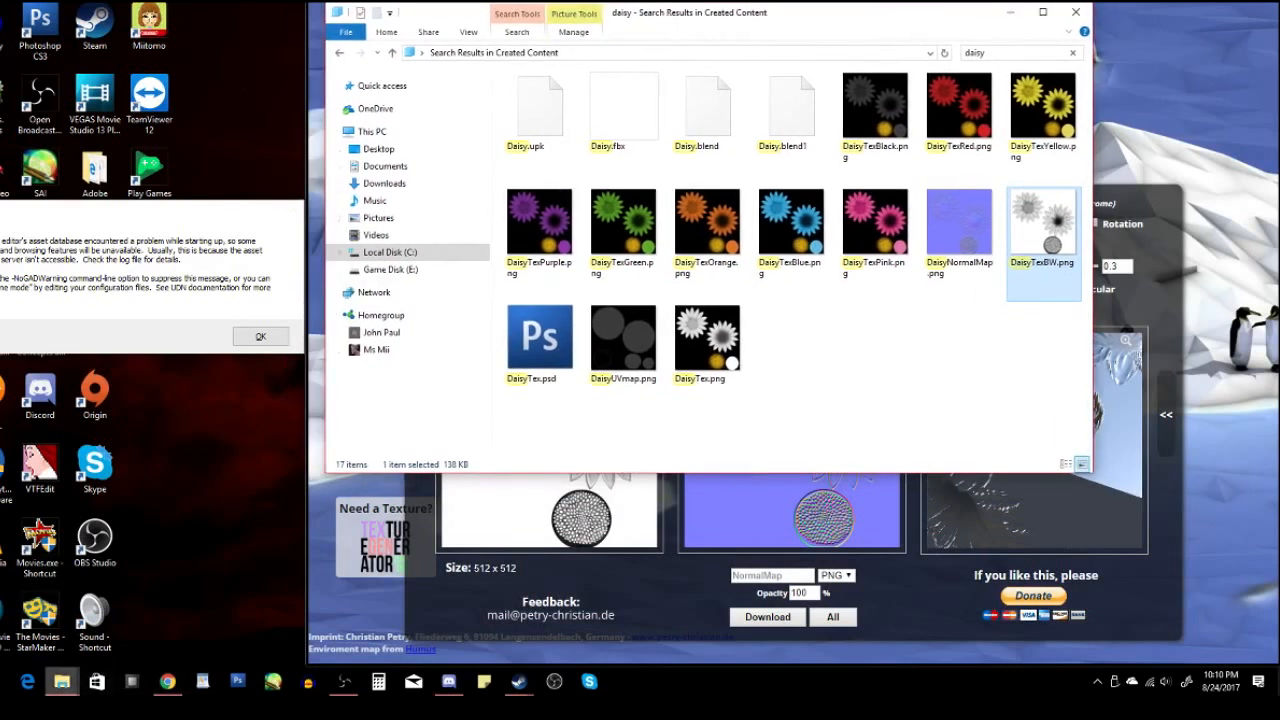
{"action": "mouse_move", "coordinate": [62, 682]}
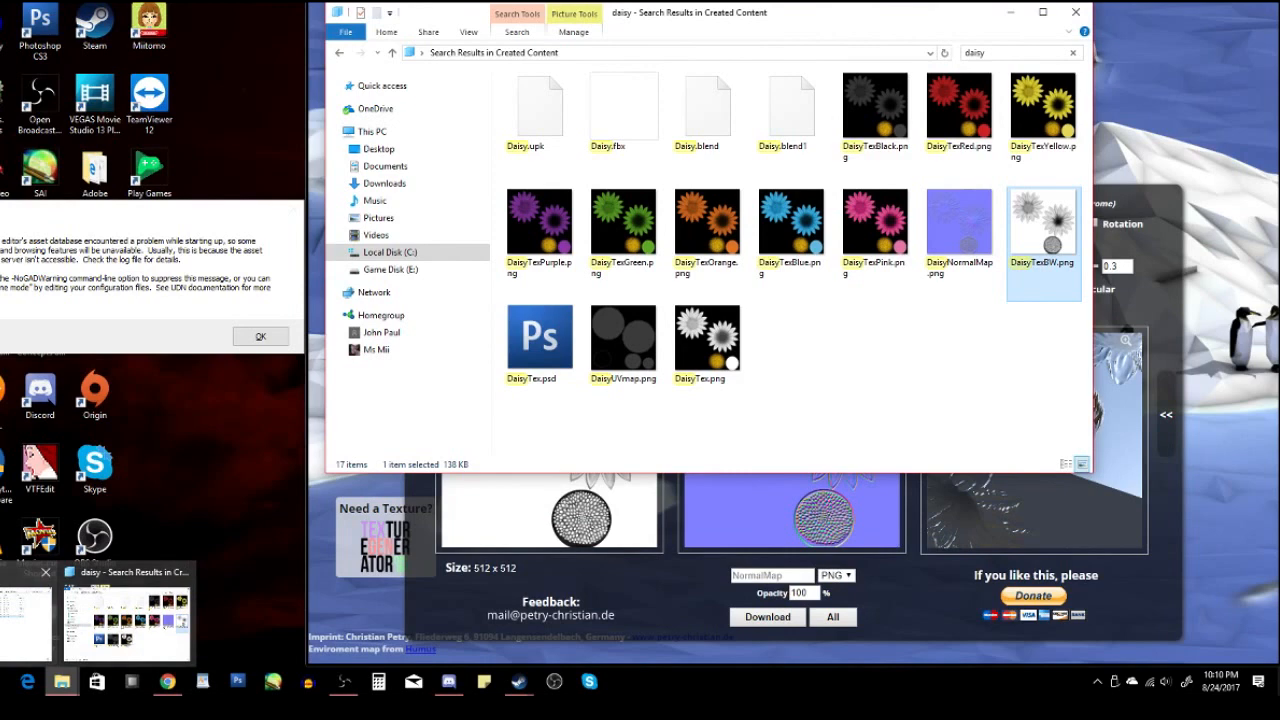
{"action": "left_click", "coordinate": [26, 620]}
{"action": "left_click_drag", "start_coordinate": [428, 106], "coordinate": [728, 148]}
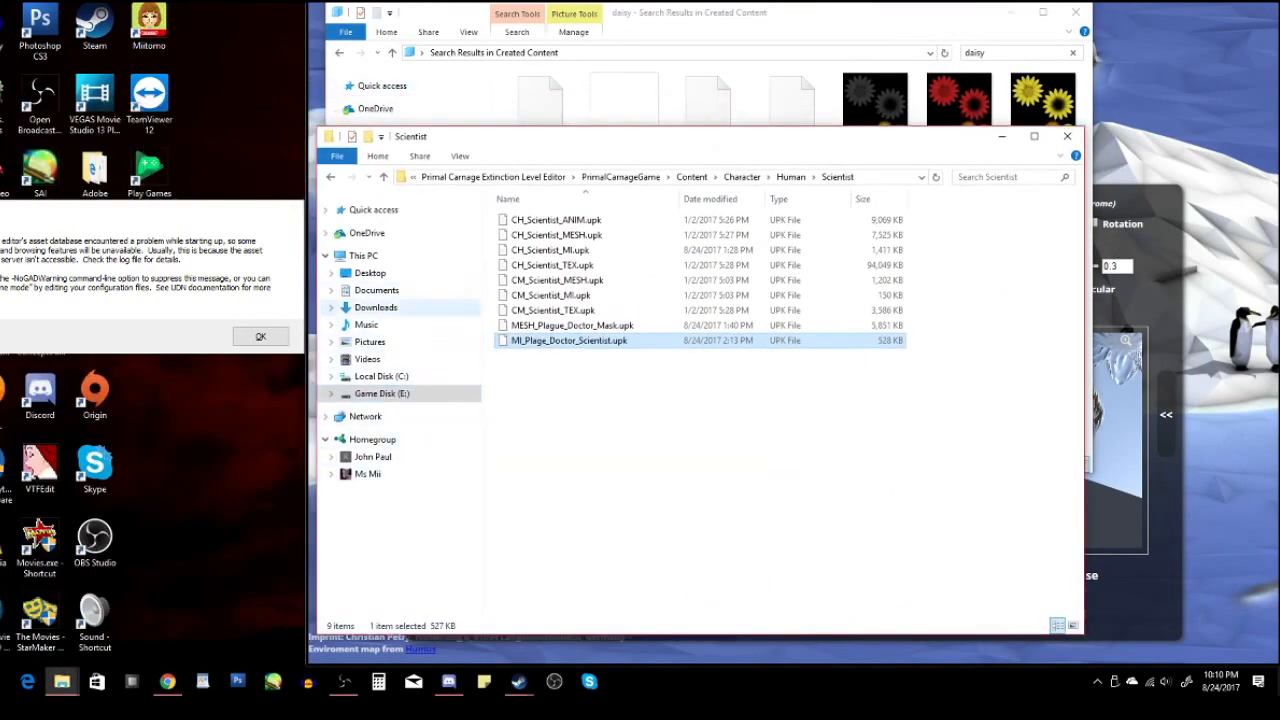
{"action": "left_click", "coordinate": [375, 307]}
{"action": "left_click", "coordinate": [542, 219]}
{"action": "left_click_drag", "start_coordinate": [650, 136], "coordinate": [601, 312]}
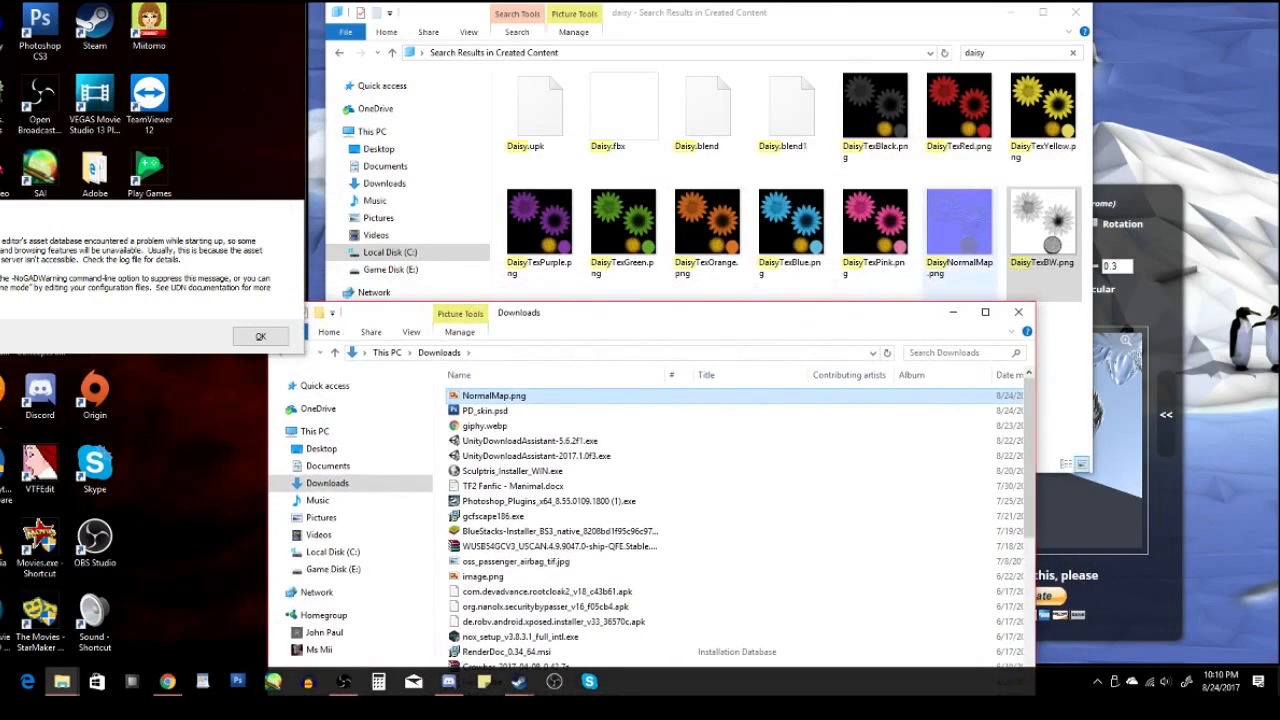
Rename the downloaded NormalMap.png to DaisyNormalMap.png by copying the existing daisy normal map's file name, and minimize the Downloads window.
{"action": "right_click", "coordinate": [953, 214]}
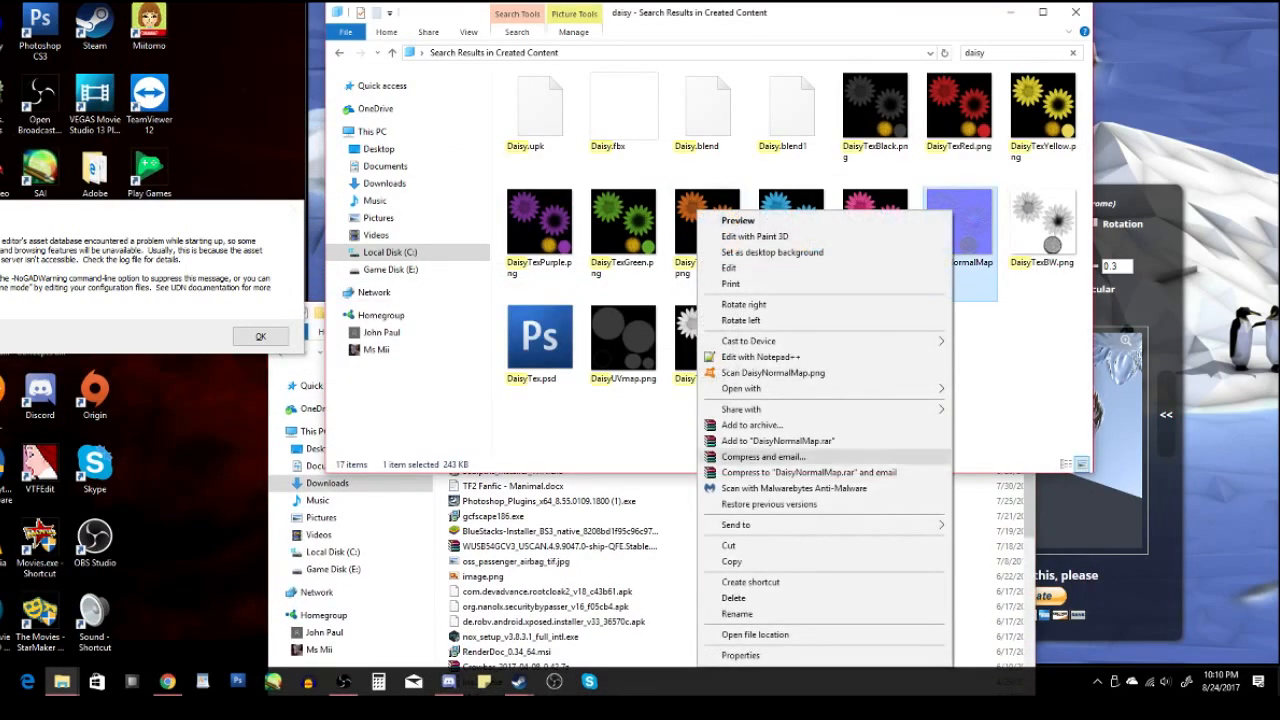
{"action": "left_click", "coordinate": [737, 613]}
{"action": "key", "text": "ctrl+c"}
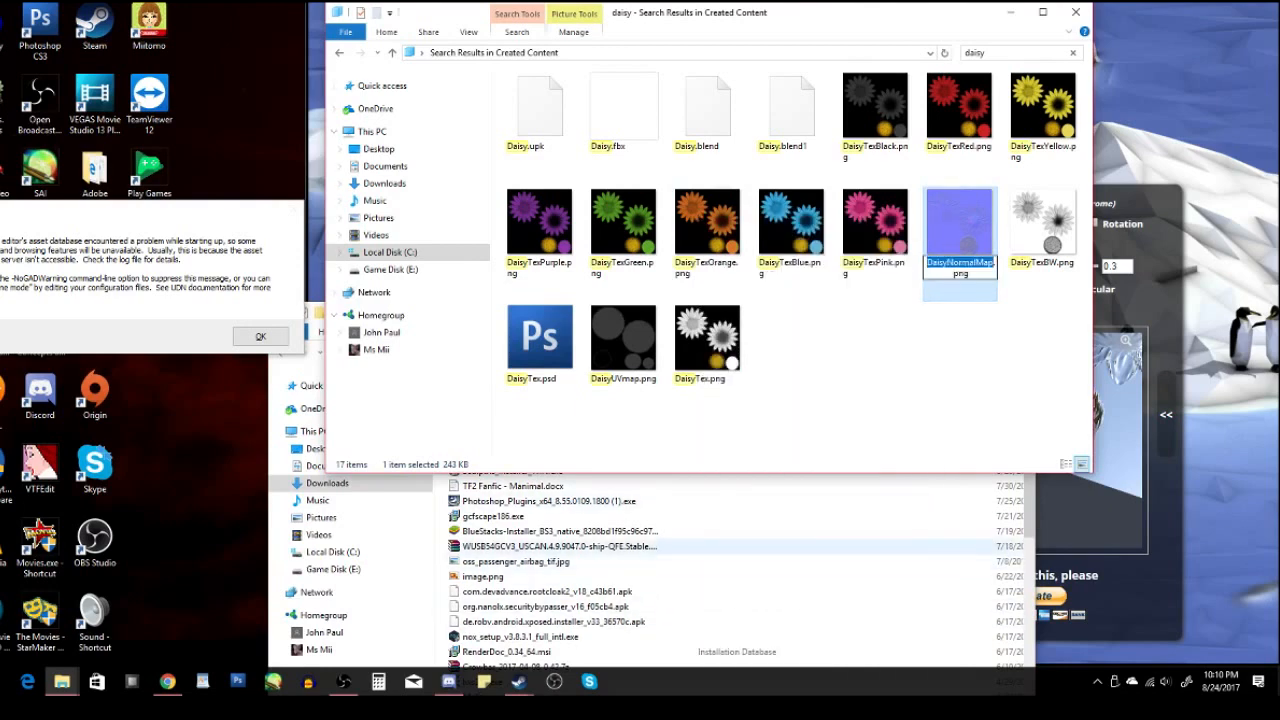
{"action": "left_click", "coordinate": [627, 516]}
{"action": "right_click", "coordinate": [490, 395]}
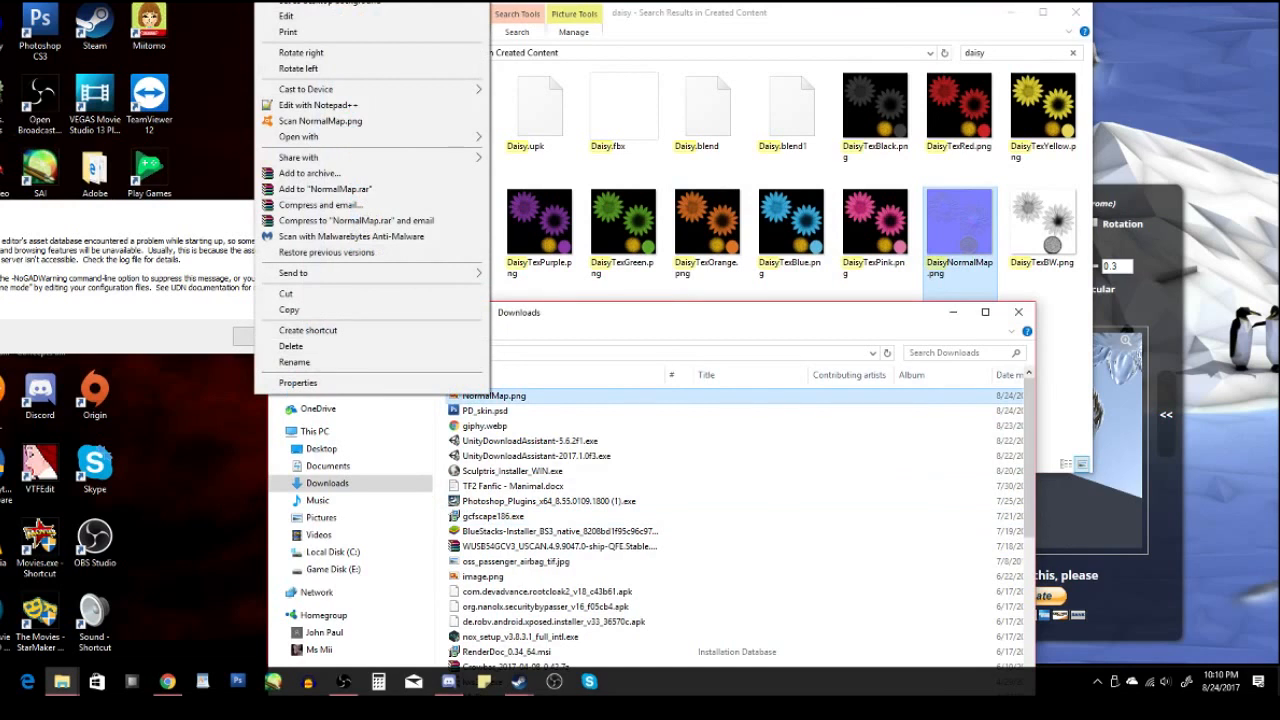
{"action": "left_click", "coordinate": [294, 362]}
{"action": "key", "text": "ctrl+v"}
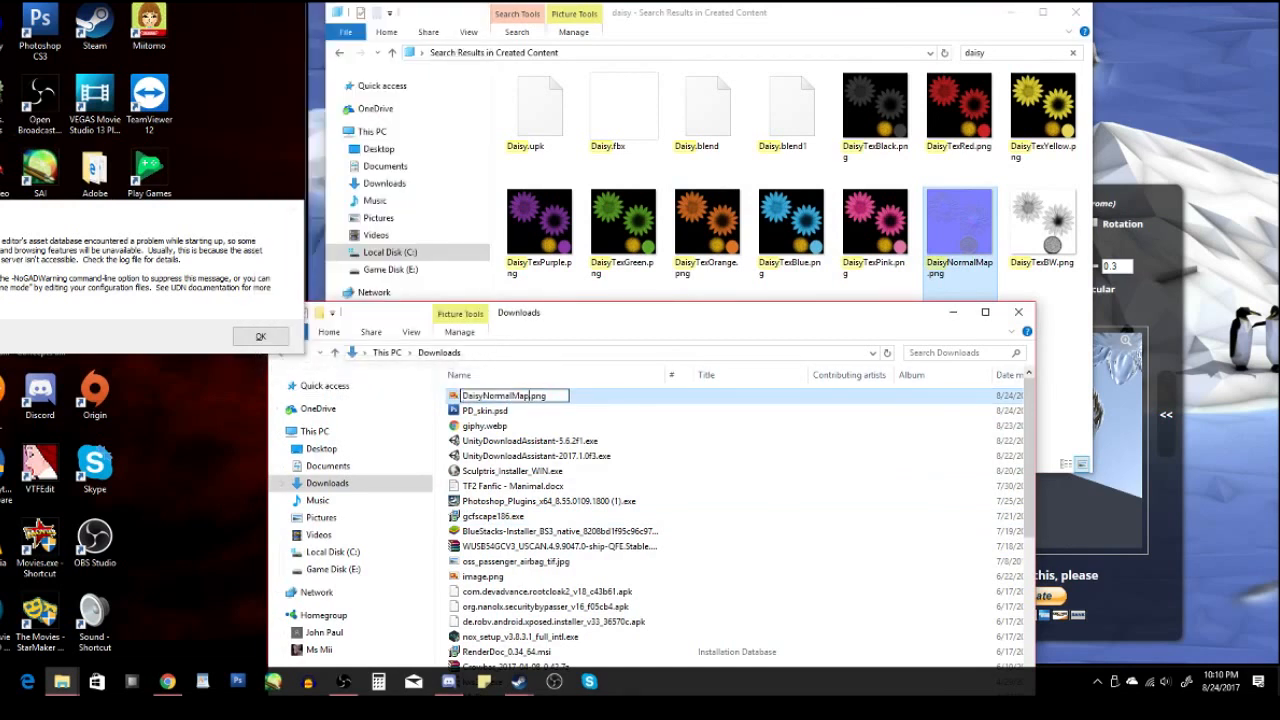
{"action": "key", "text": "Return"}
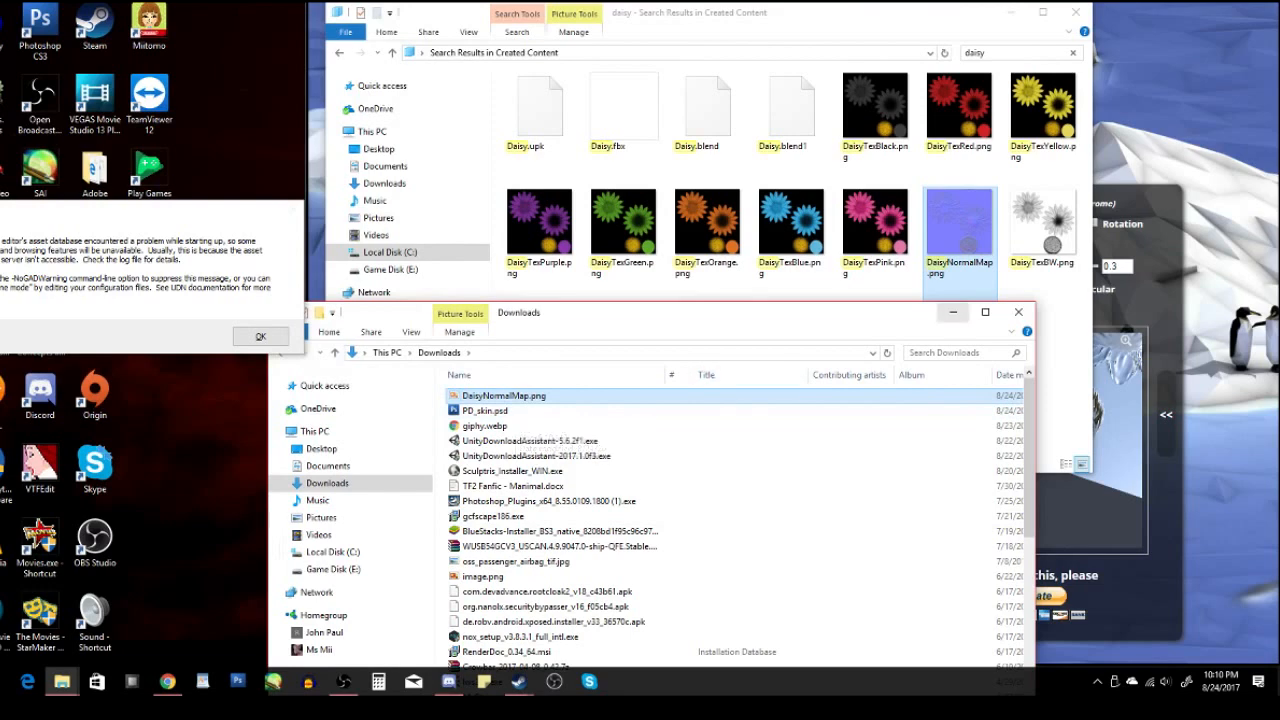
{"action": "left_click", "coordinate": [953, 312]}
{"action": "left_click", "coordinate": [953, 312]}
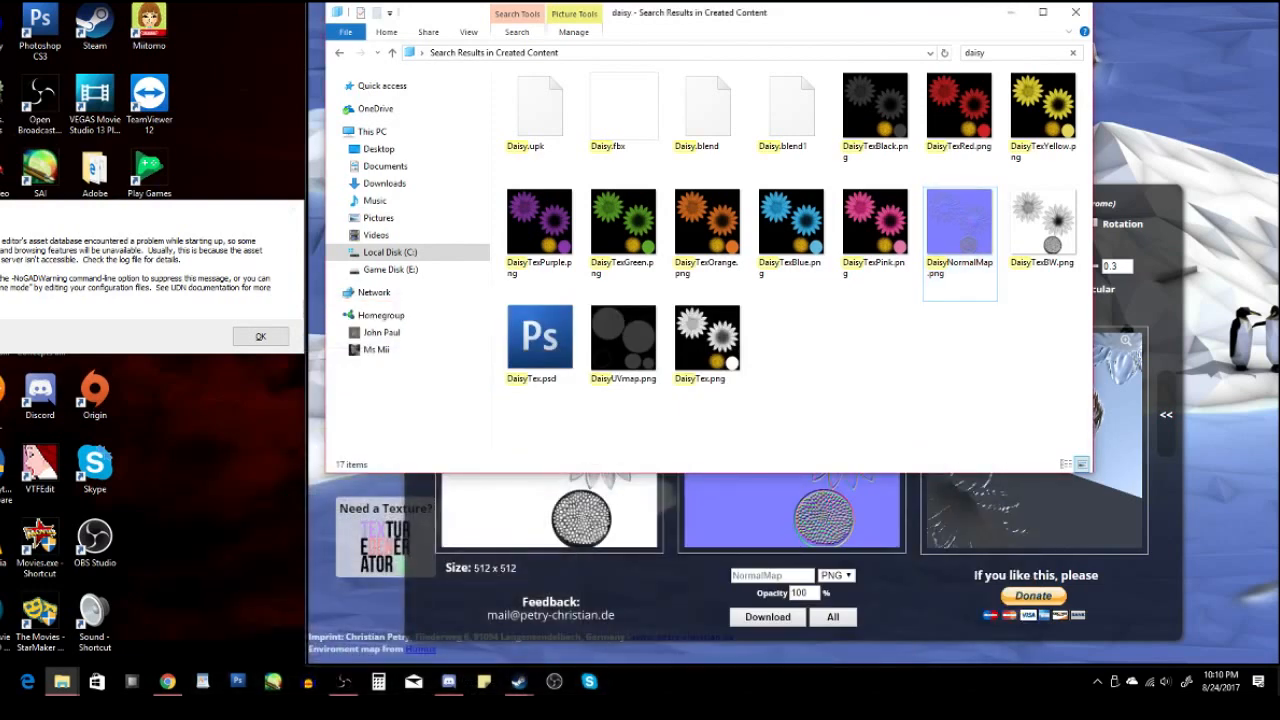
Bring the Created Content folder into view in place of the daisy search results and open its HairDaisy folder.
{"action": "right_click", "coordinate": [755, 356]}
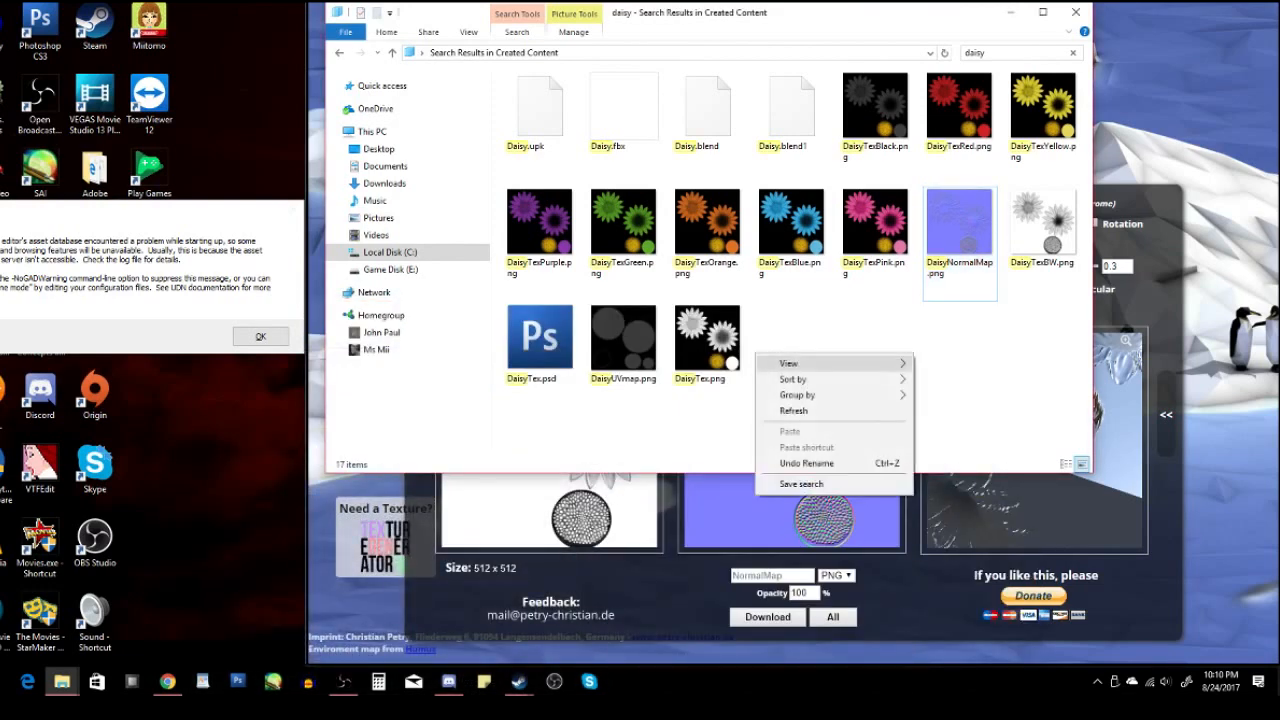
{"action": "key", "text": "Escape"}
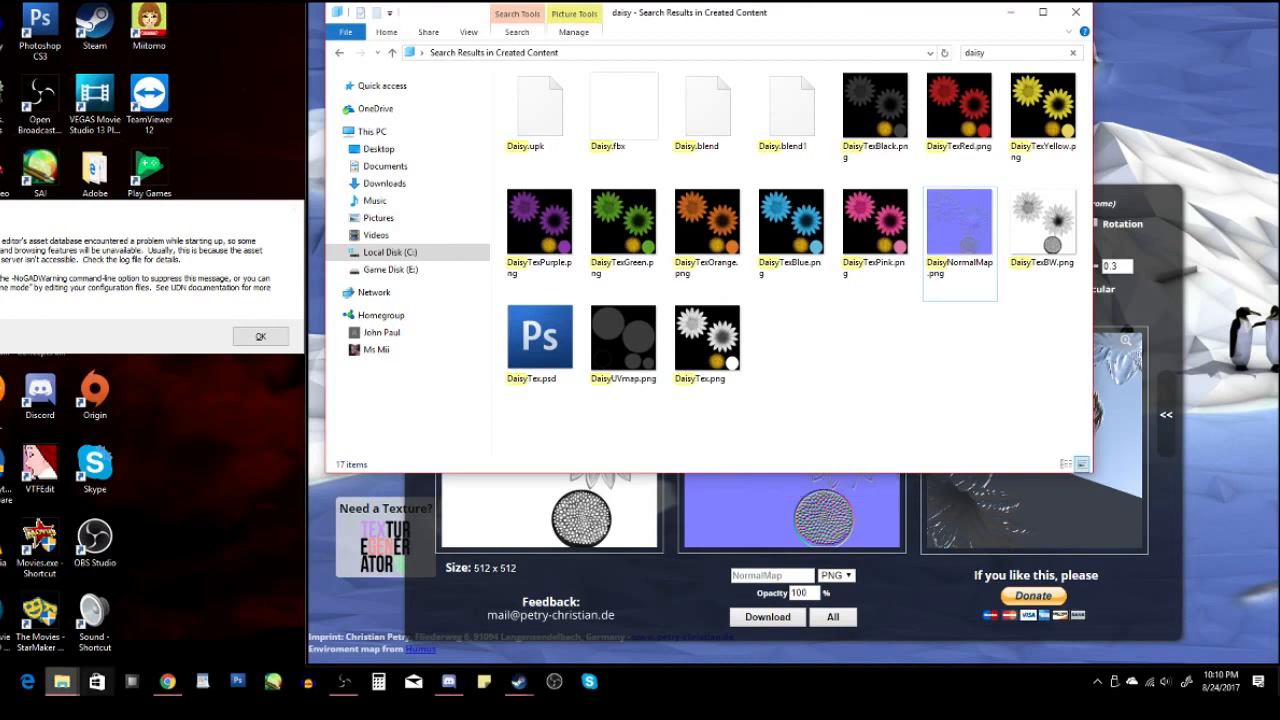
{"action": "left_click", "coordinate": [62, 682]}
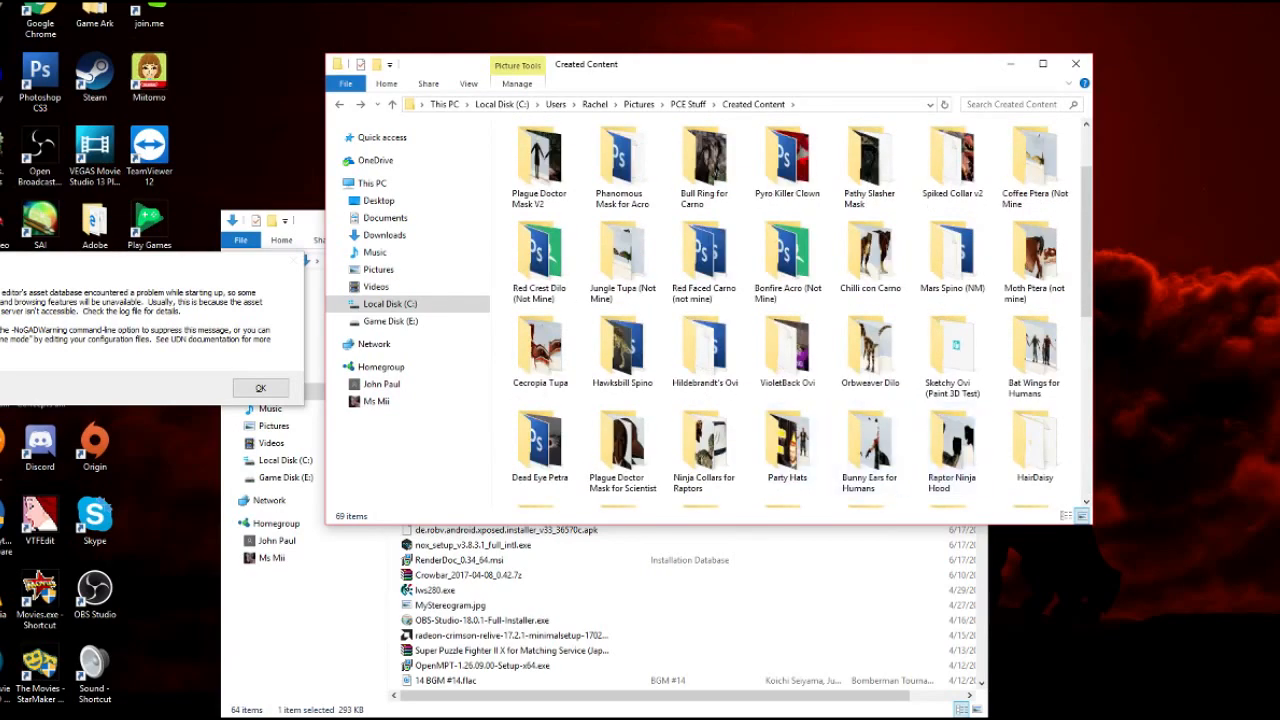
{"action": "scroll", "coordinate": [950, 255], "scroll_direction": "down", "scroll_amount": 1}
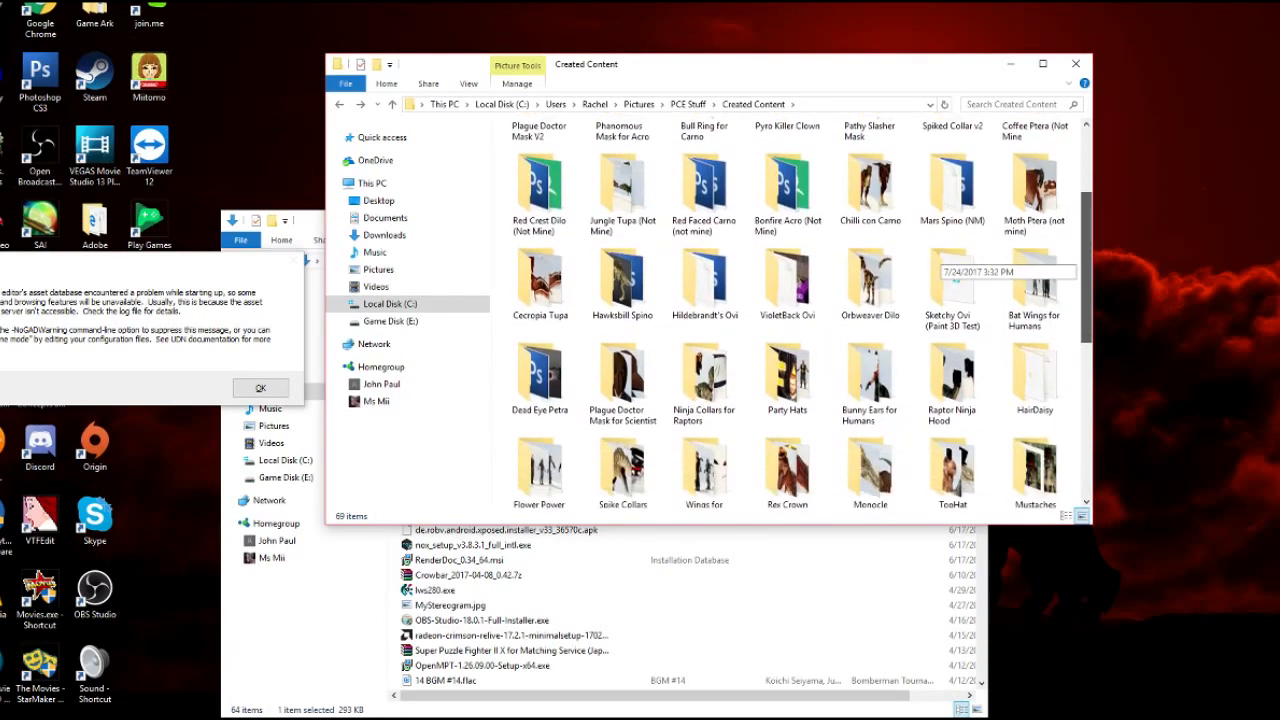
{"action": "scroll", "coordinate": [955, 280], "scroll_direction": "down", "scroll_amount": 3}
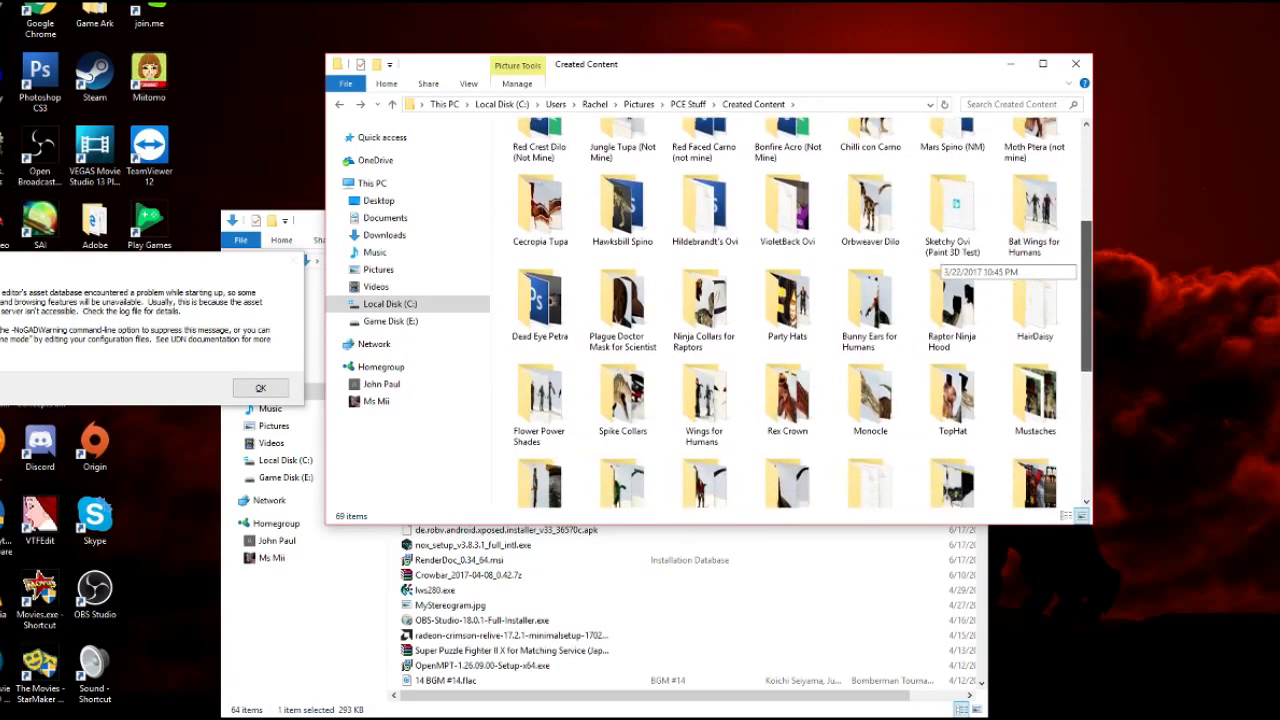
{"action": "scroll", "coordinate": [955, 280], "scroll_direction": "down", "scroll_amount": 1}
{"action": "scroll", "coordinate": [955, 280], "scroll_direction": "up", "scroll_amount": 3}
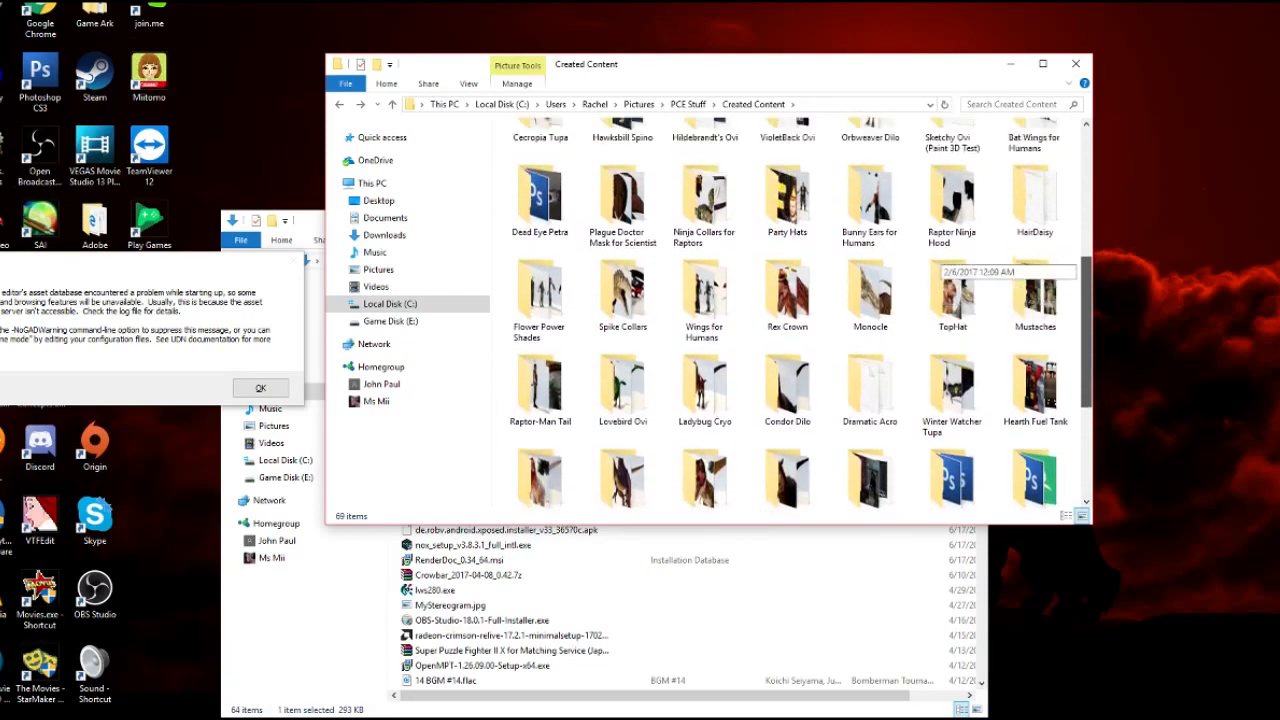
{"action": "scroll", "coordinate": [955, 280], "scroll_direction": "up", "scroll_amount": 2}
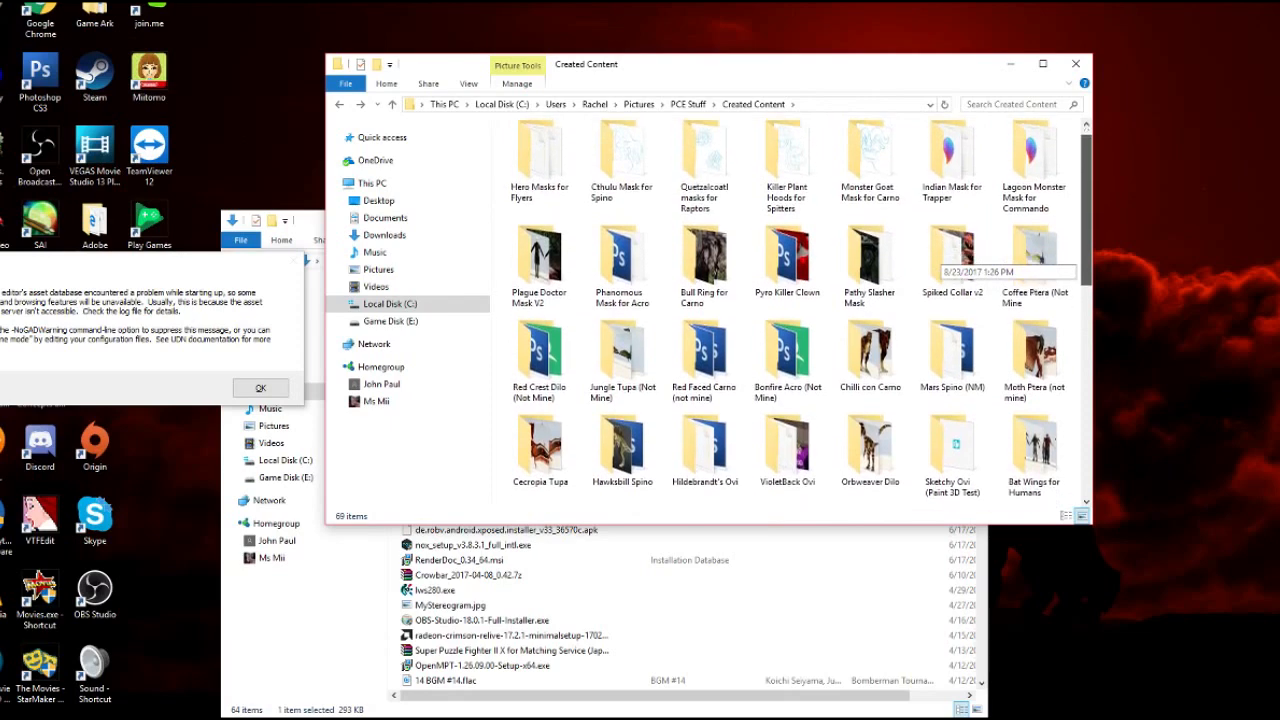
{"action": "scroll", "coordinate": [955, 265], "scroll_direction": "down", "scroll_amount": 3}
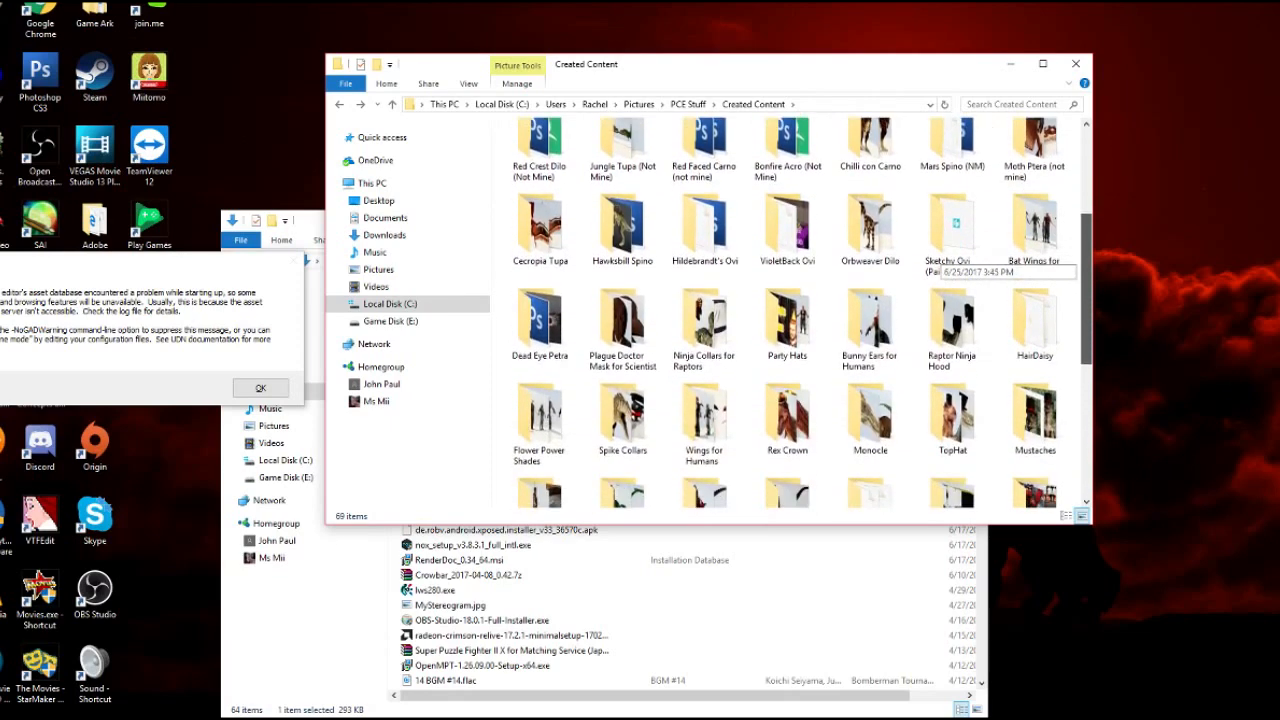
{"action": "double_click", "coordinate": [1035, 320]}
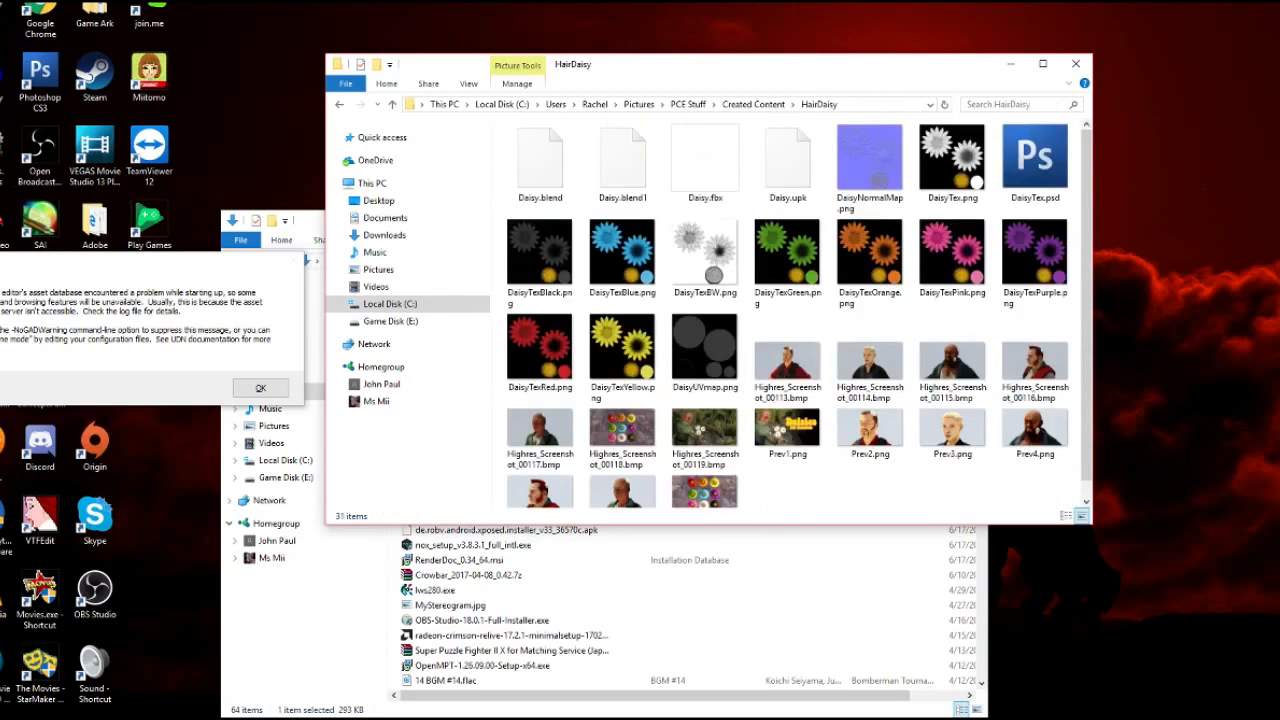
Move DaisyNormalMap.png from Downloads into the HairDaisy folder, replacing the existing file of the same name.
{"action": "left_click", "coordinate": [312, 610]}
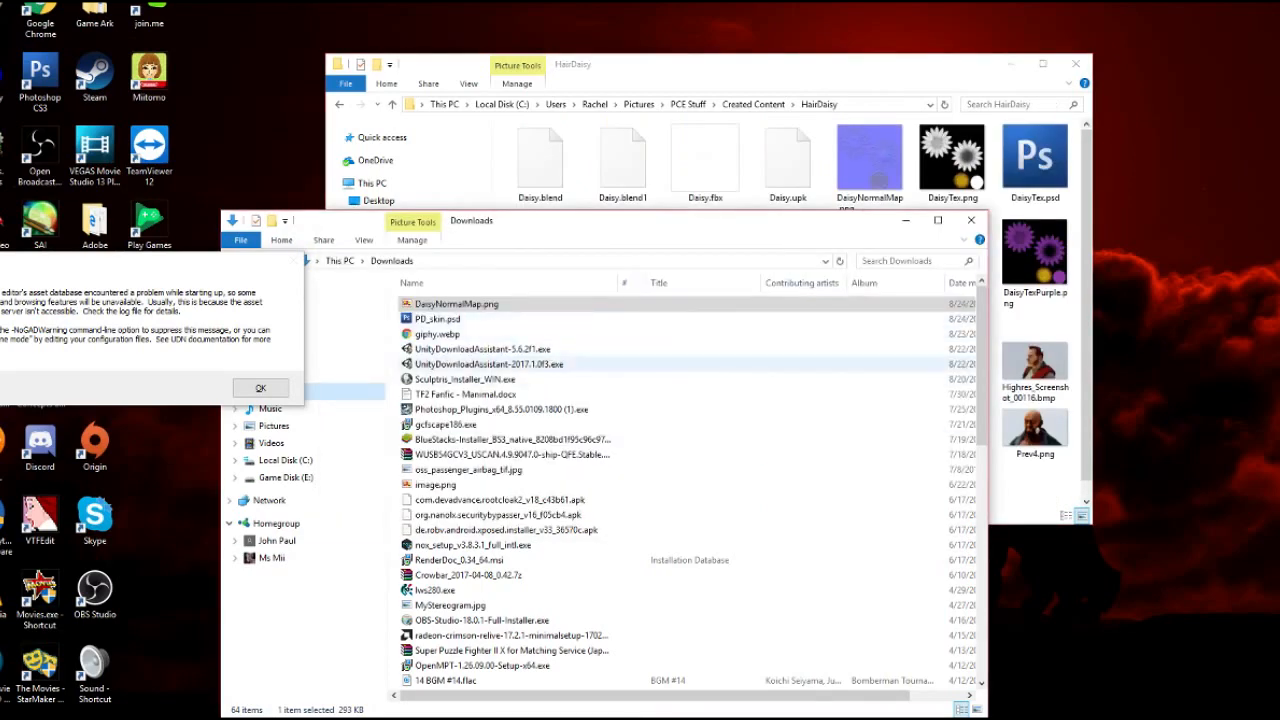
{"action": "right_click", "coordinate": [456, 304]}
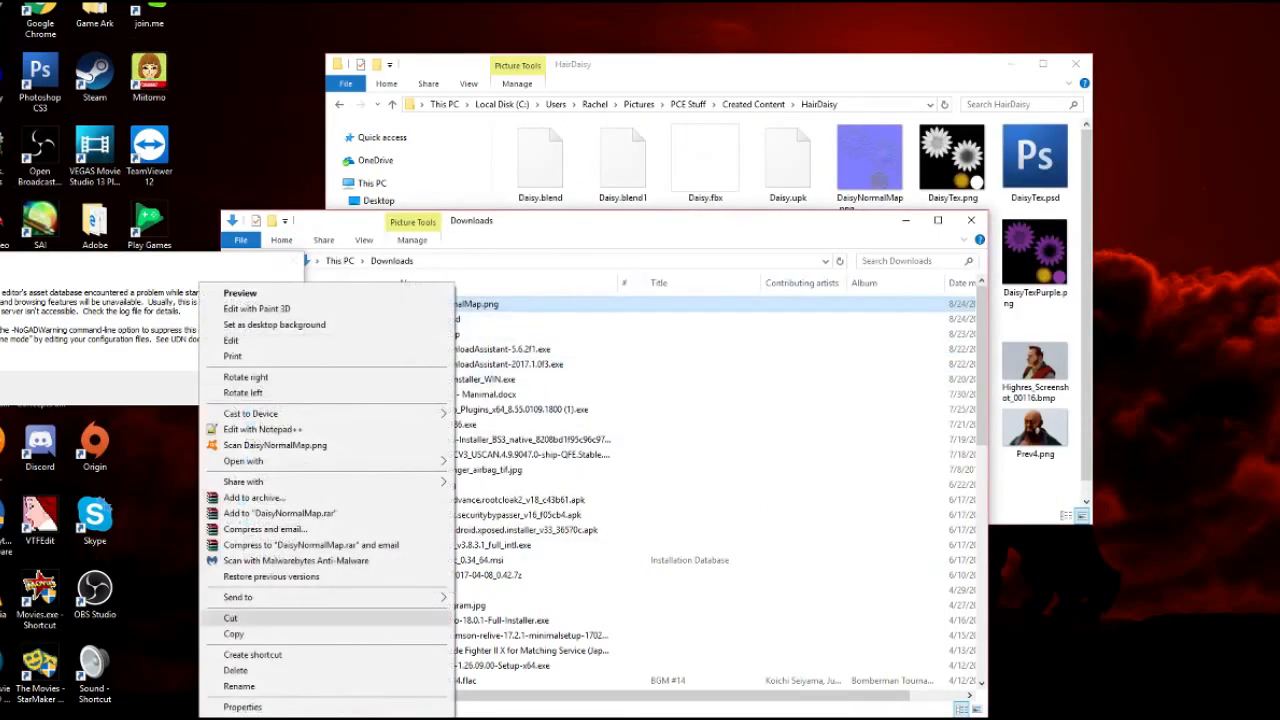
{"action": "left_click", "coordinate": [231, 618]}
{"action": "right_click", "coordinate": [866, 243]}
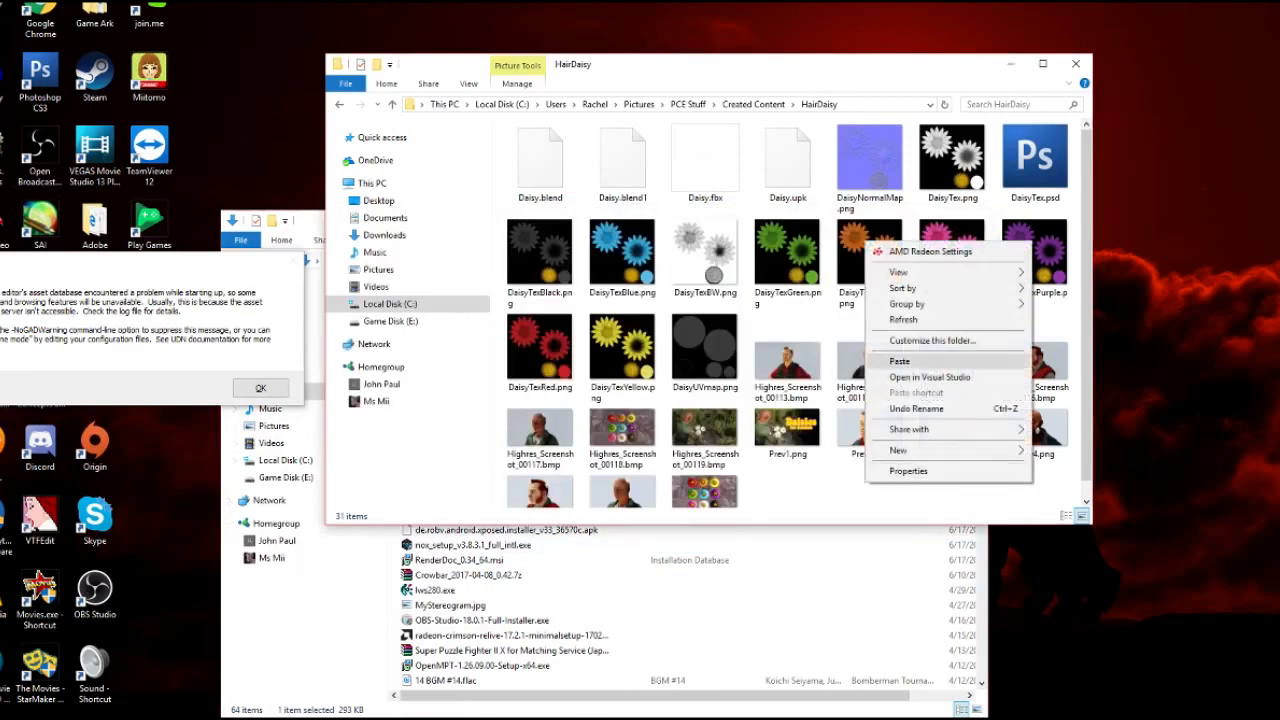
{"action": "left_click", "coordinate": [899, 361]}
{"action": "left_click", "coordinate": [556, 252]}
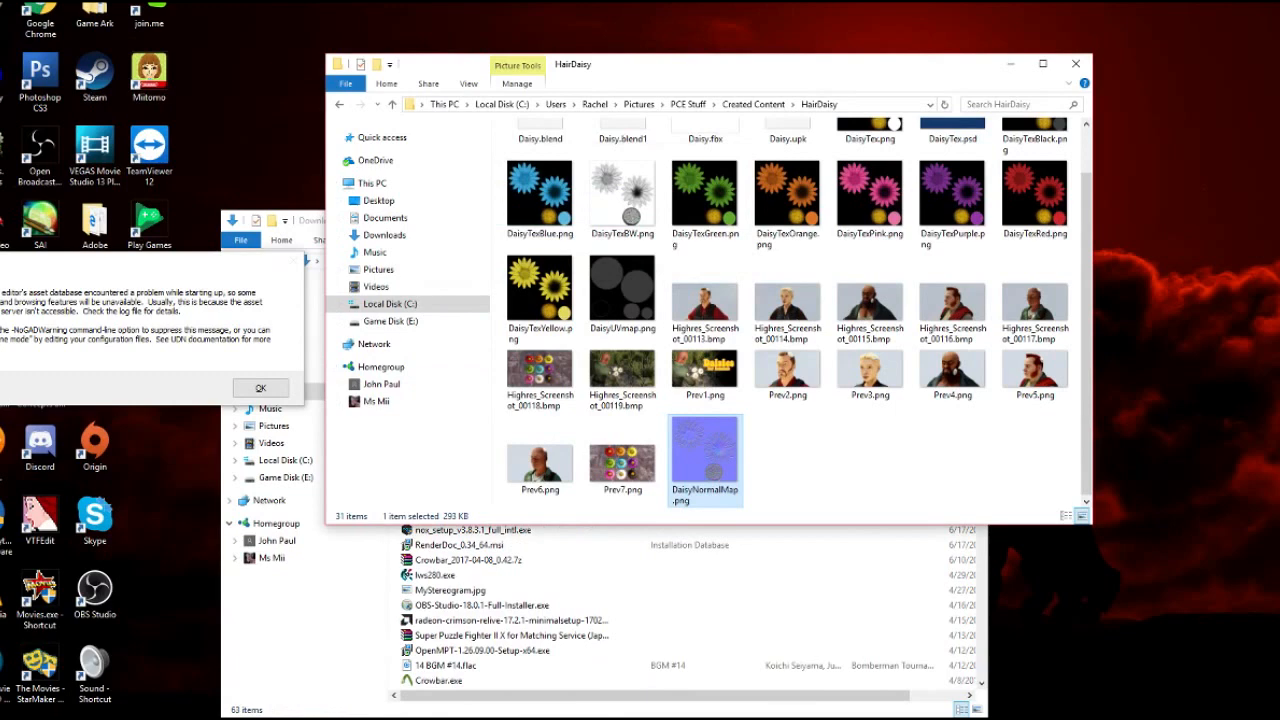
Minimize the Downloads and HairDaisy windows and dismiss the editor's asset database warning.
{"action": "left_click", "coordinate": [300, 622]}
{"action": "left_click", "coordinate": [905, 220]}
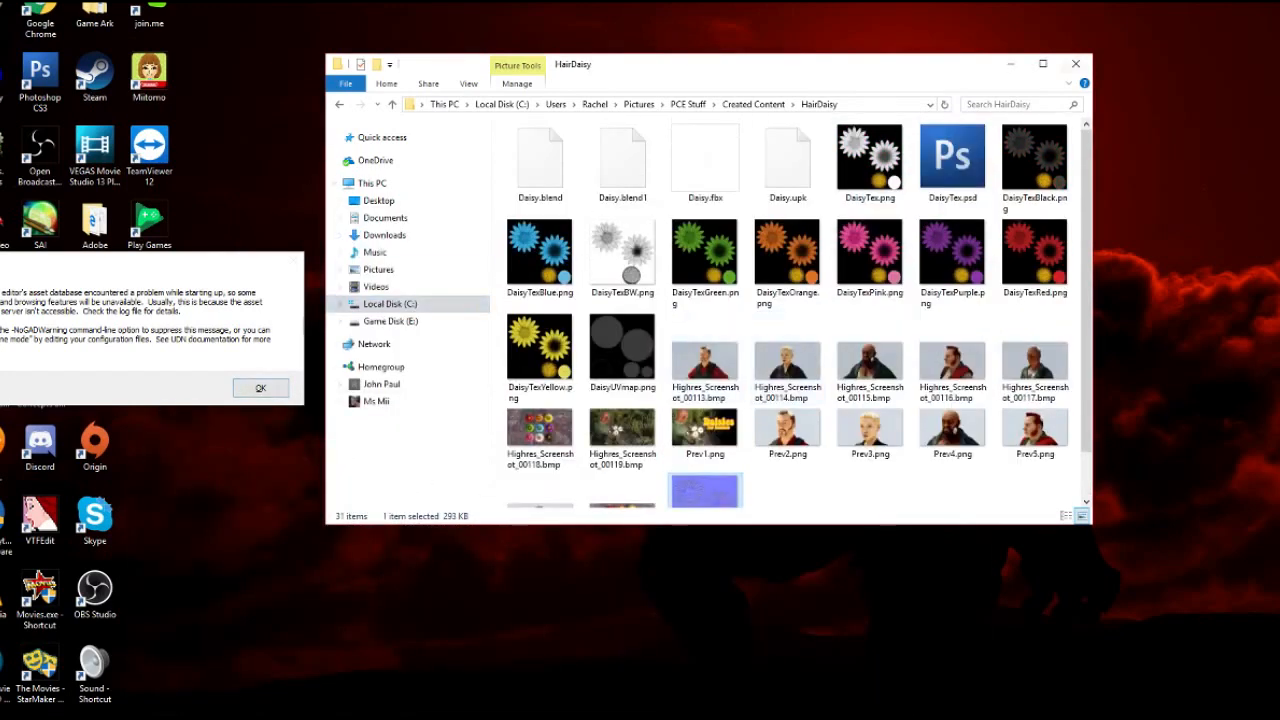
{"action": "left_click", "coordinate": [1010, 63]}
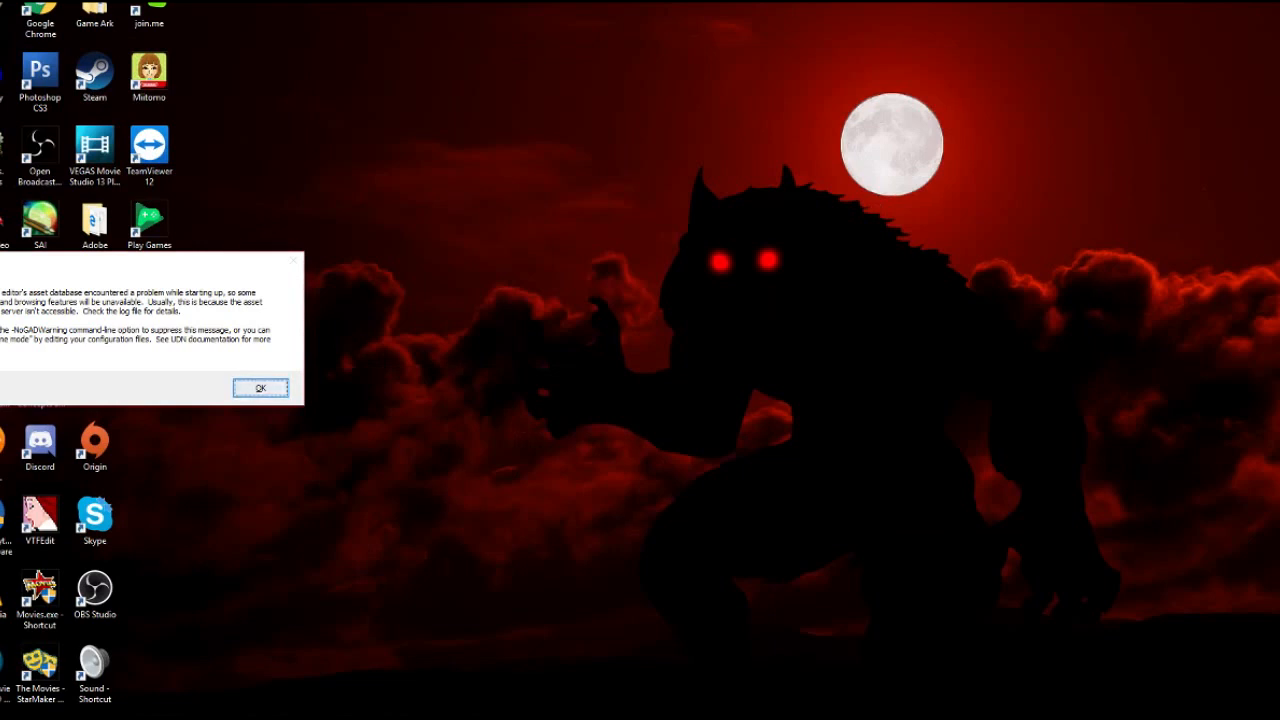
{"action": "left_click", "coordinate": [260, 388]}
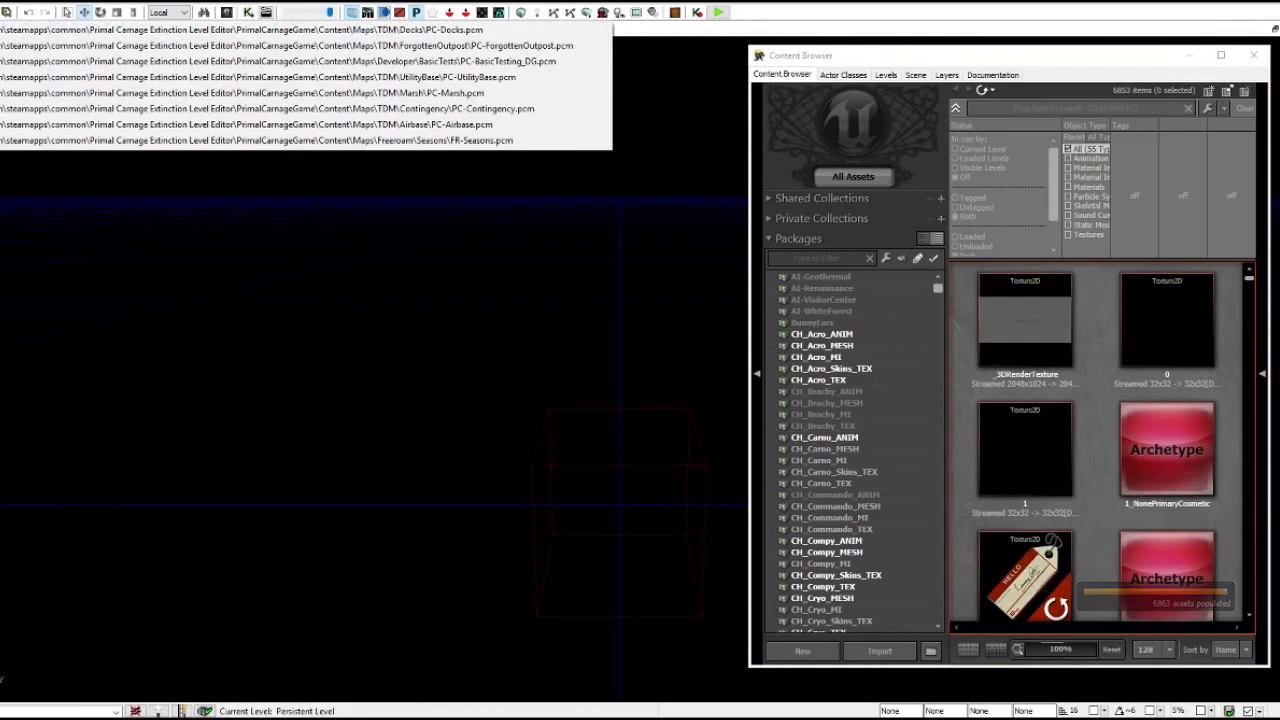
Open the recent map PC-Docks.pcm in the level editor and close the changed-materials dialog.
{"action": "left_click", "coordinate": [240, 30]}
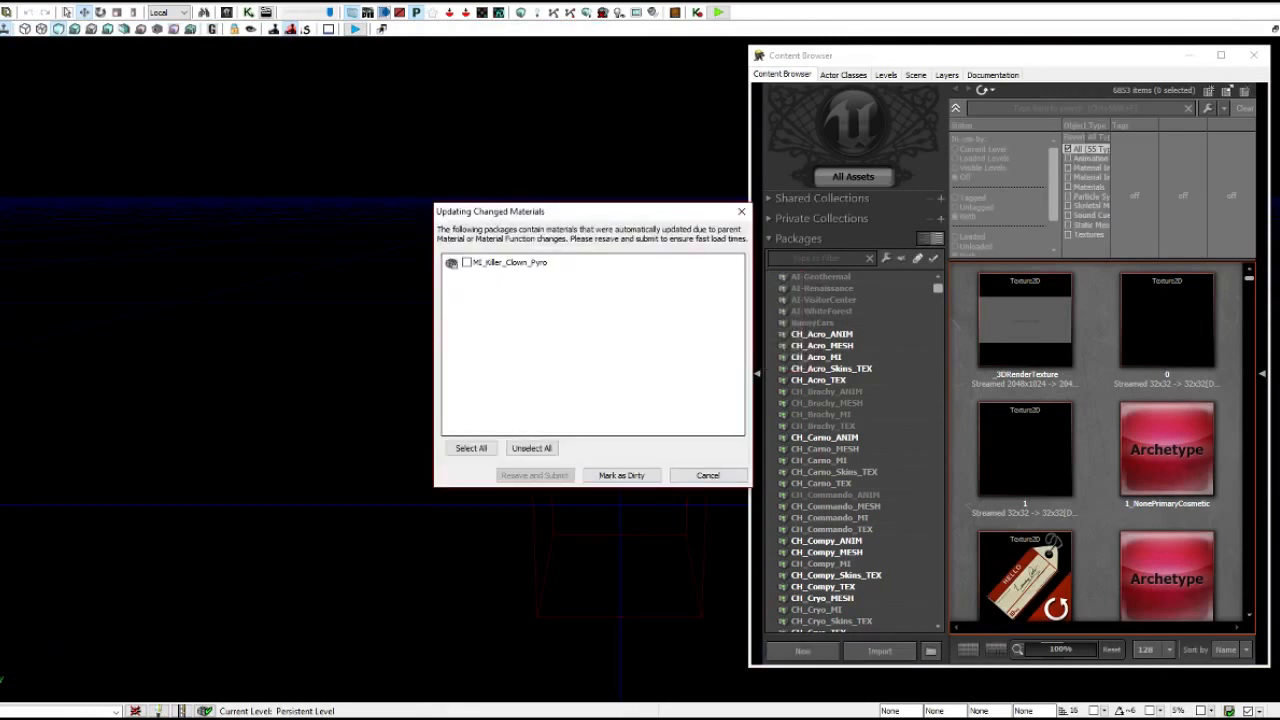
{"action": "key", "text": "Return"}
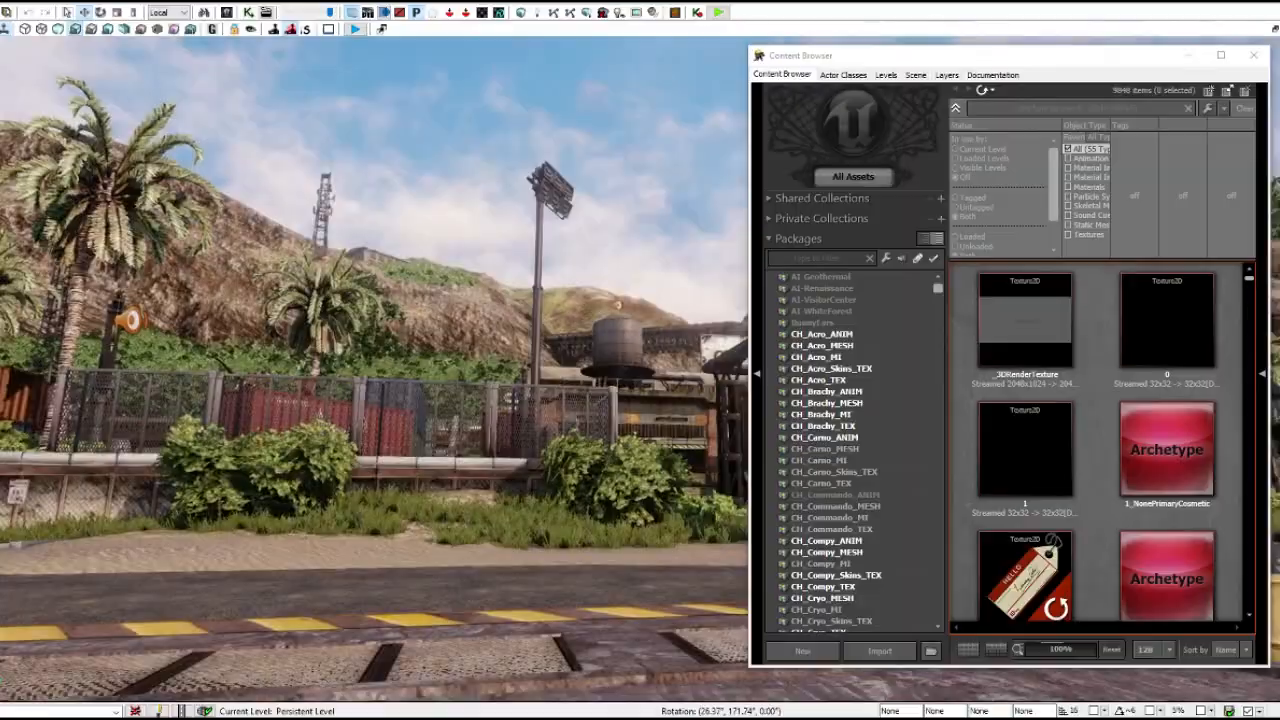
{"action": "right_click_drag", "start_coordinate": [374, 370], "coordinate": [738, 426]}
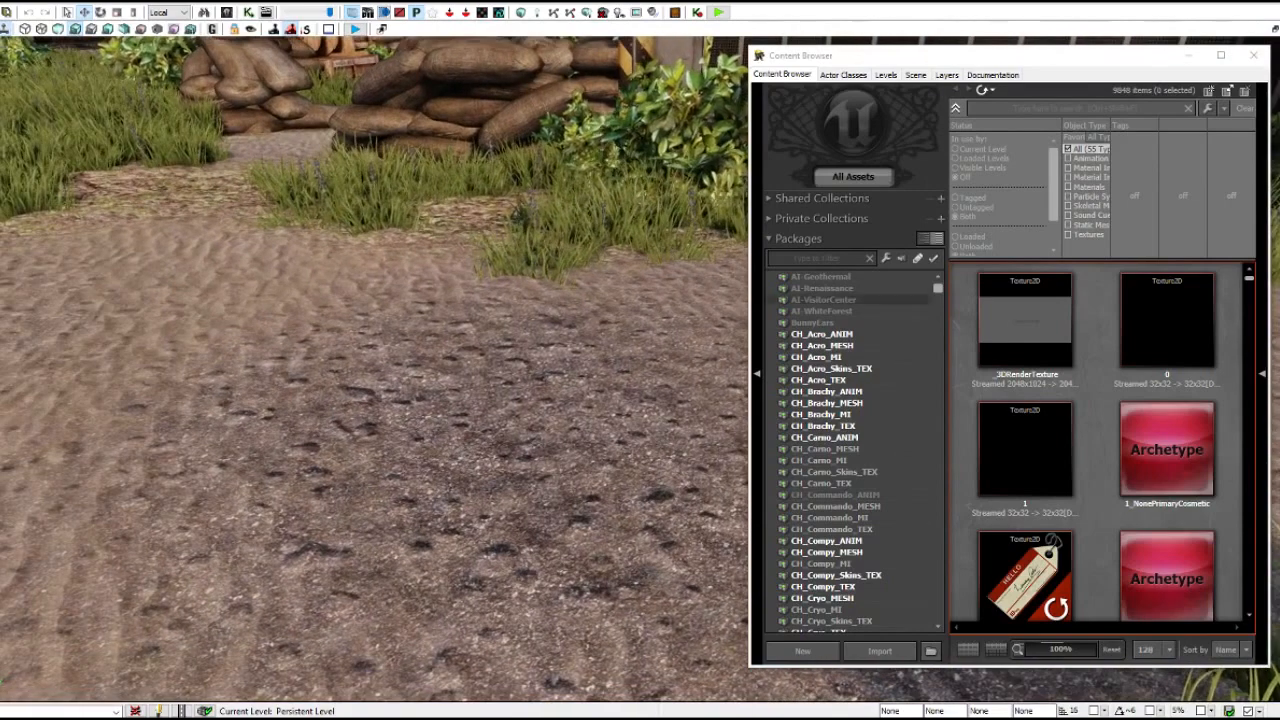
Start importing a new asset in the Content Browser and browse to the HairDaisy folder inside Created Content.
{"action": "left_click", "coordinate": [812, 258]}
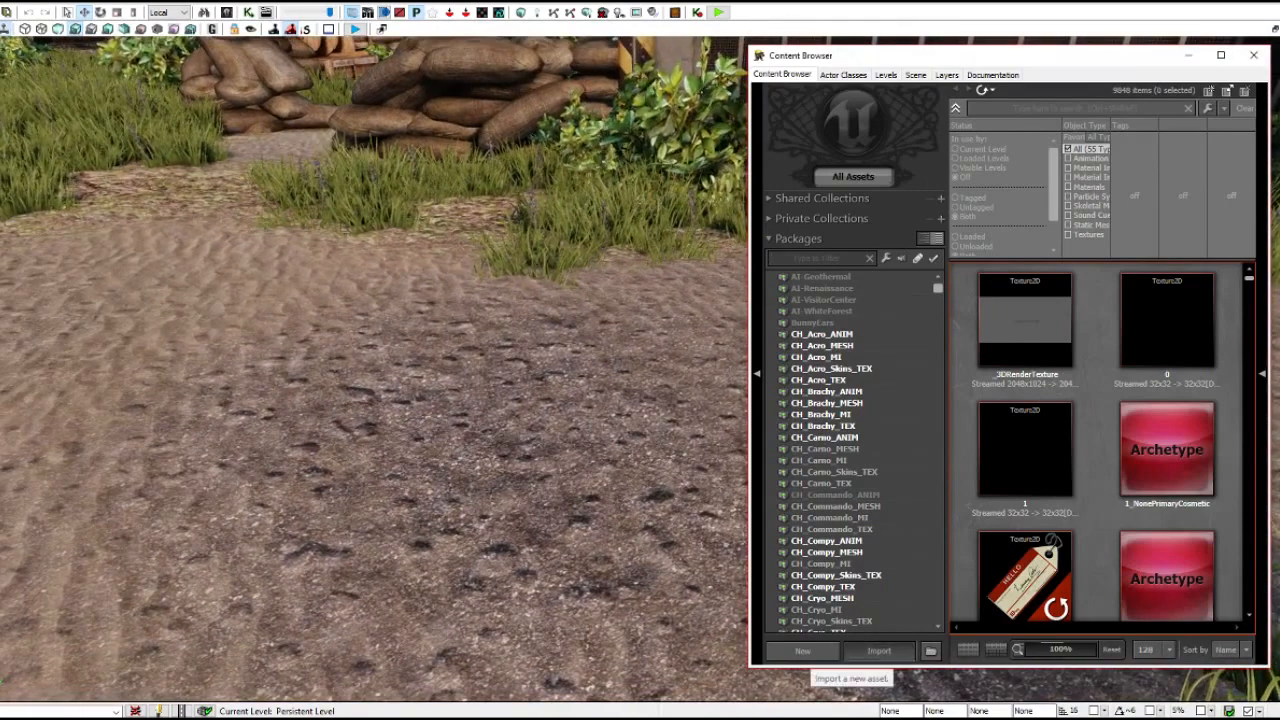
{"action": "left_click", "coordinate": [879, 651]}
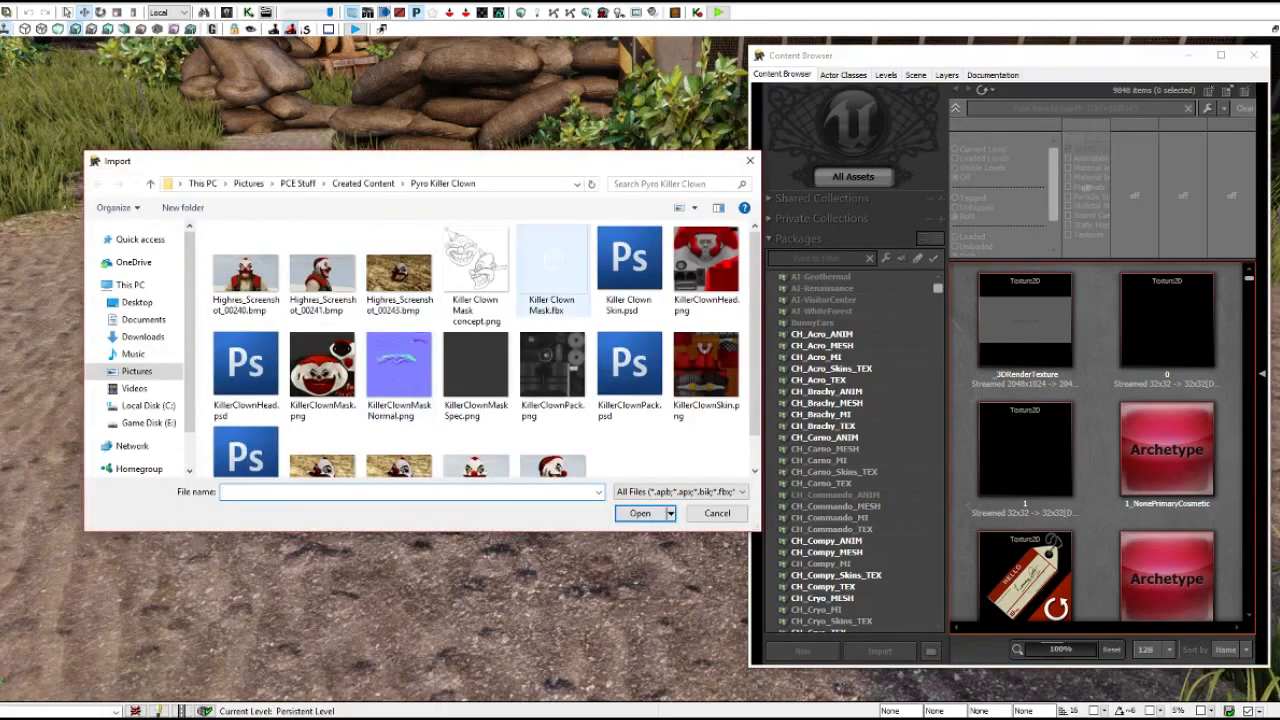
{"action": "left_click", "coordinate": [363, 183]}
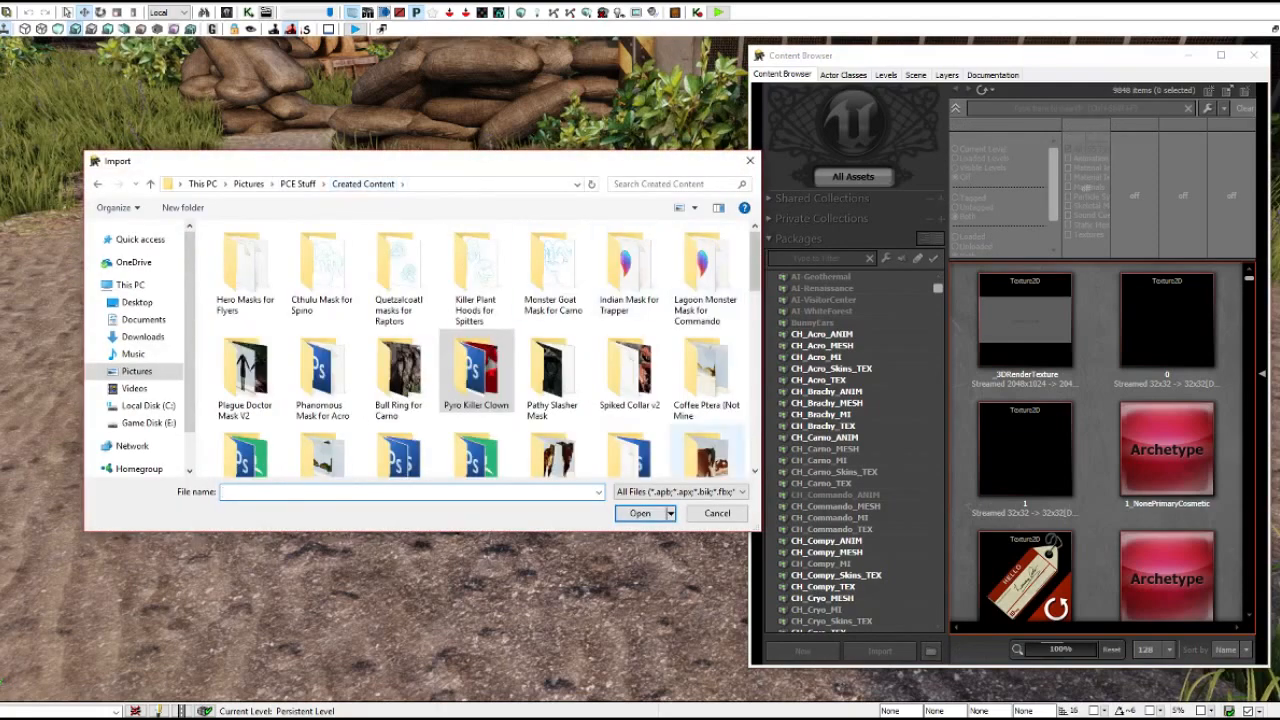
{"action": "scroll", "coordinate": [630, 440], "scroll_direction": "down", "scroll_amount": 1}
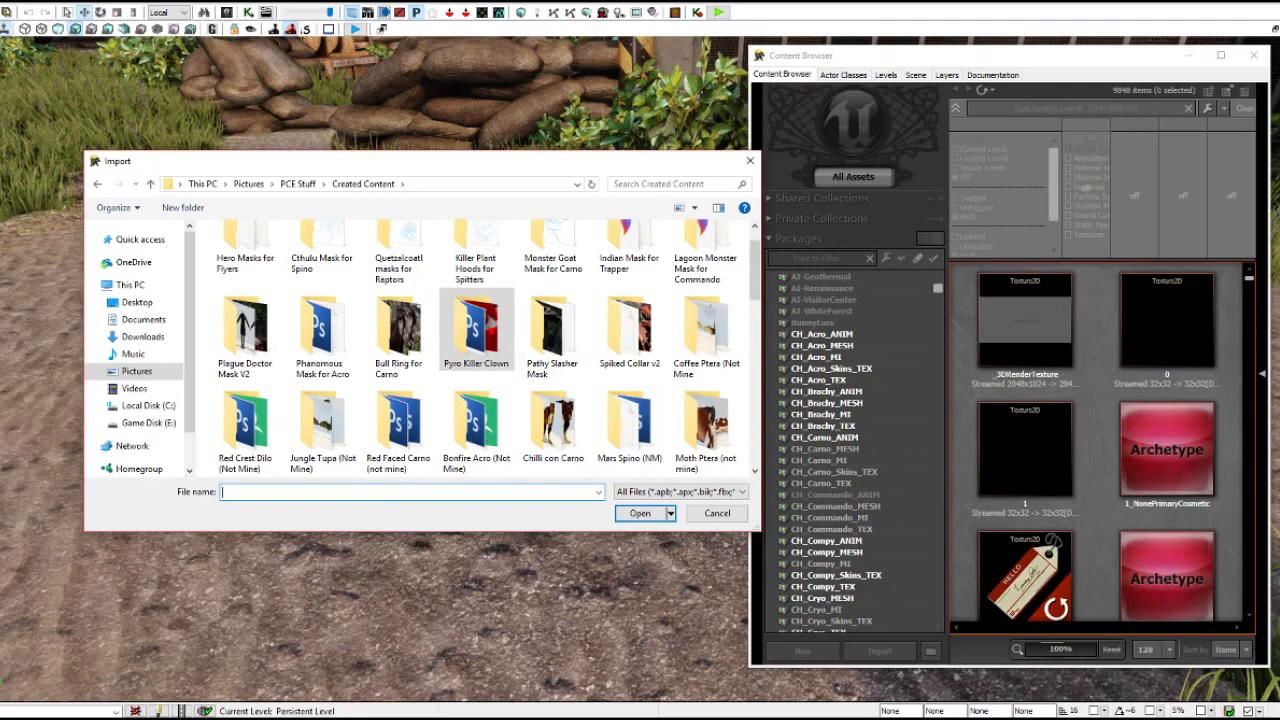
{"action": "scroll", "coordinate": [476, 340], "scroll_direction": "down", "scroll_amount": 5}
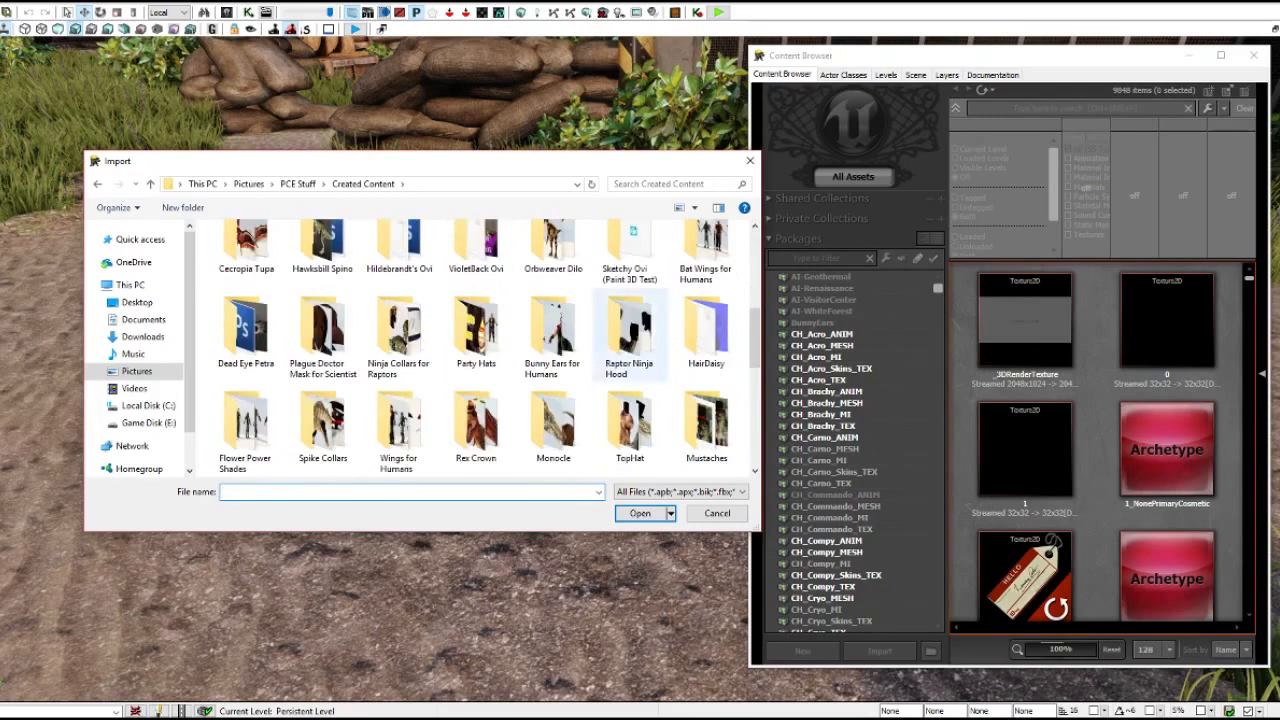
{"action": "double_click", "coordinate": [706, 330]}
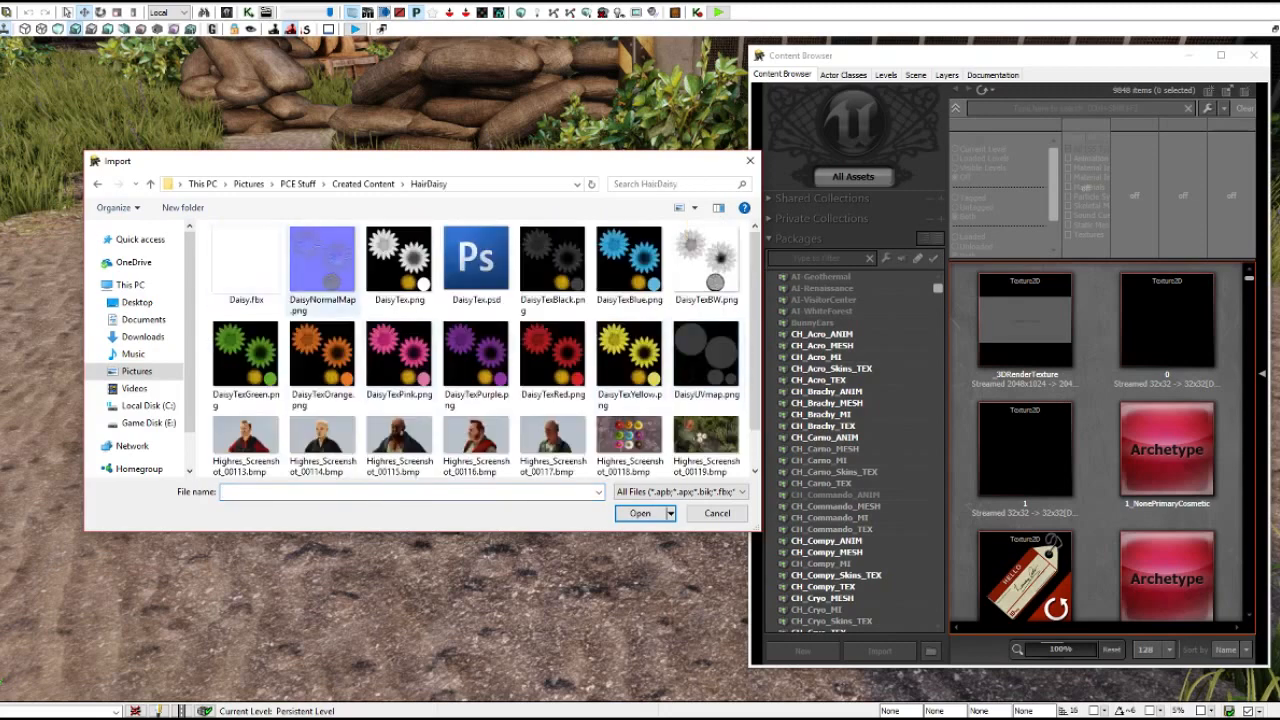
Select Daisy.fbx, DaisyTex.png, DaisyTexBW.png and DaisyNormalMap.png together as the files to import.
{"action": "left_click", "coordinate": [245, 262]}
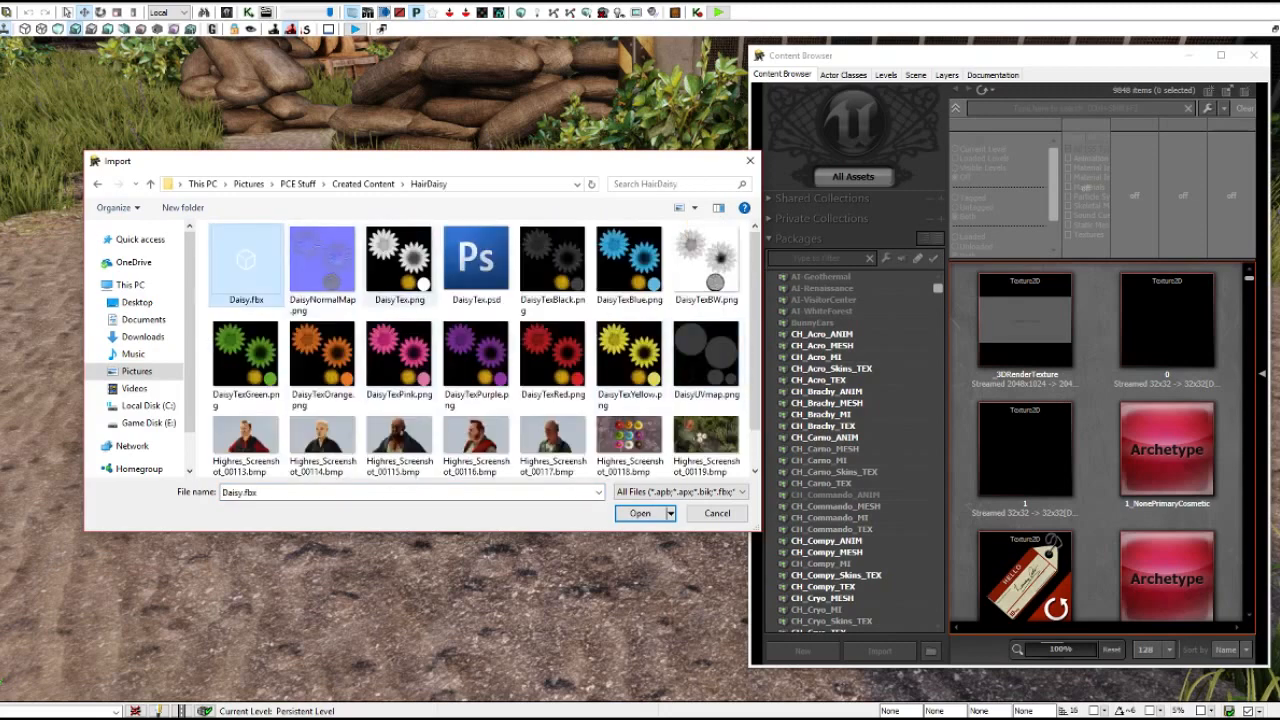
{"action": "left_click", "coordinate": [399, 262], "text": "ctrl"}
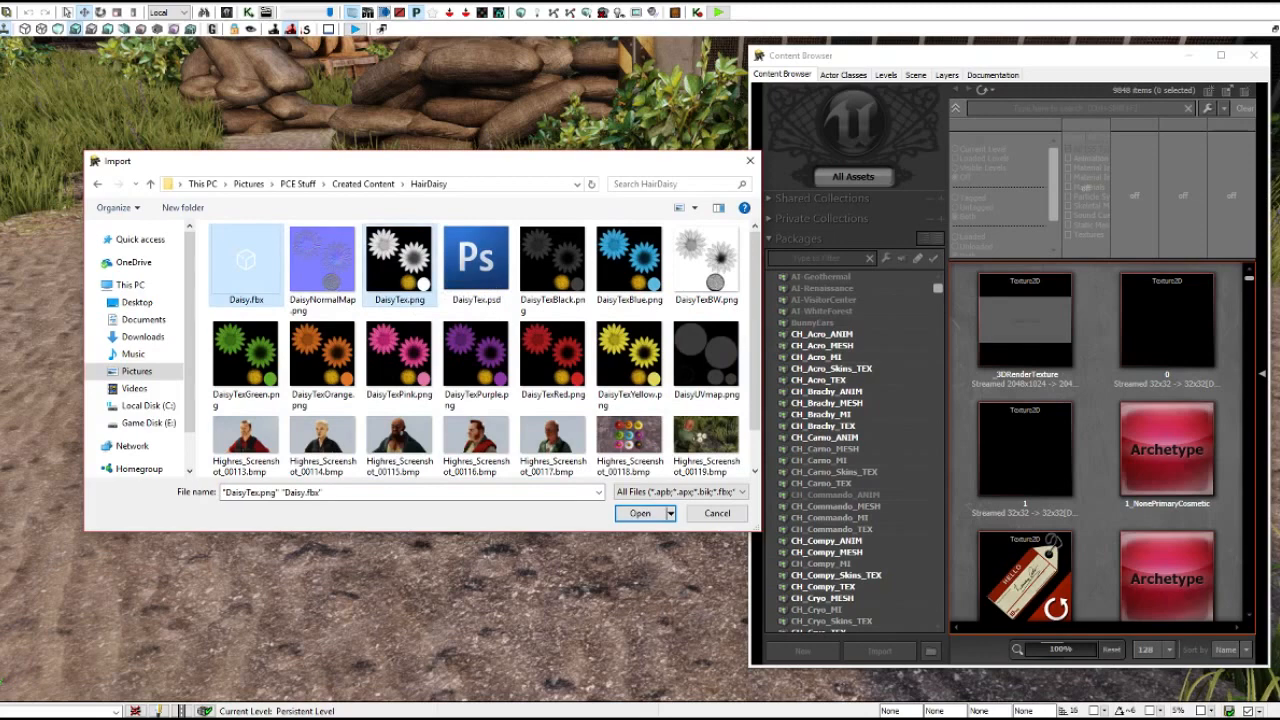
{"action": "left_click", "coordinate": [706, 262], "text": "ctrl"}
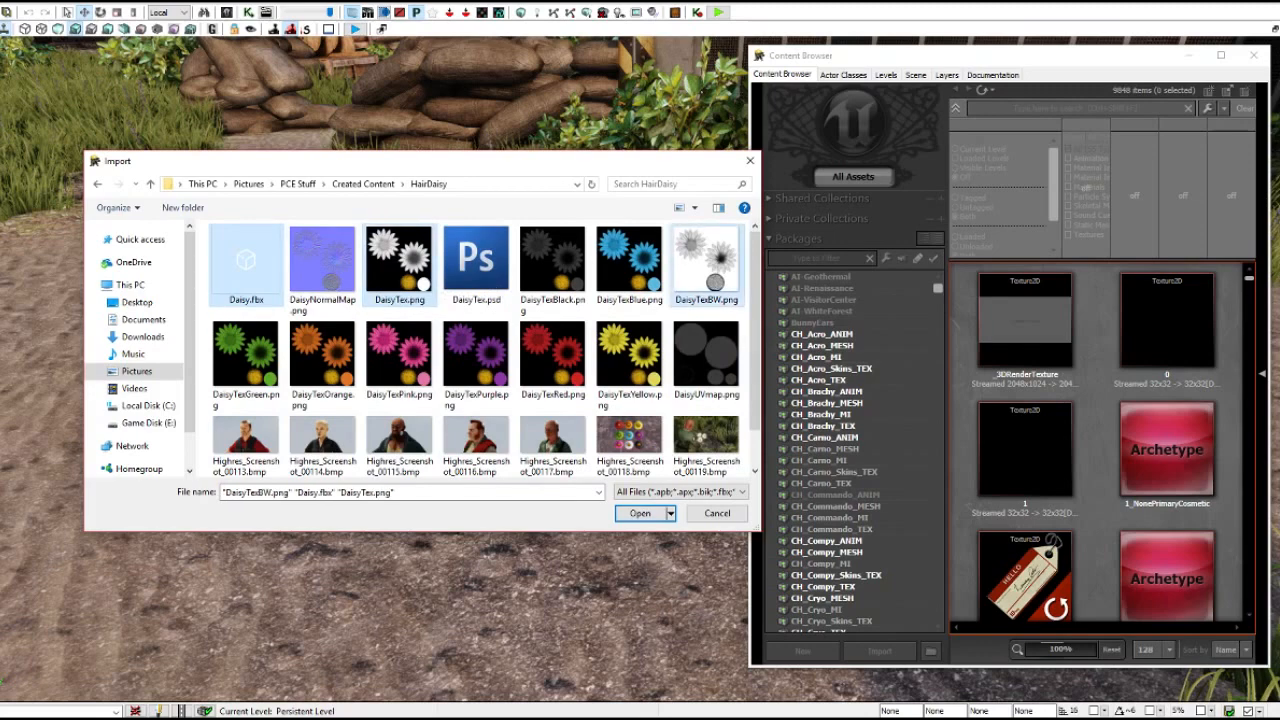
{"action": "left_click", "coordinate": [322, 262], "text": "ctrl"}
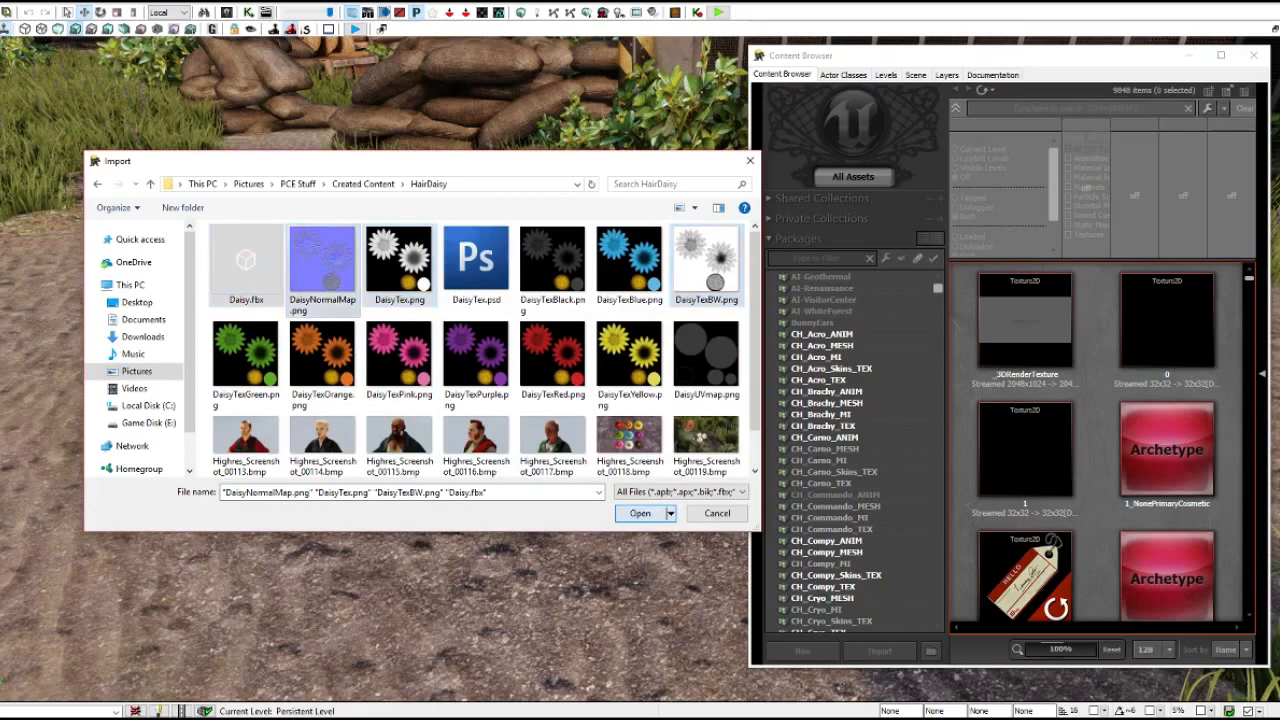
Load the selected files and set the mesh's import package to MESH_Daisy and its name to Daisy_MESH.
{"action": "left_click", "coordinate": [640, 513]}
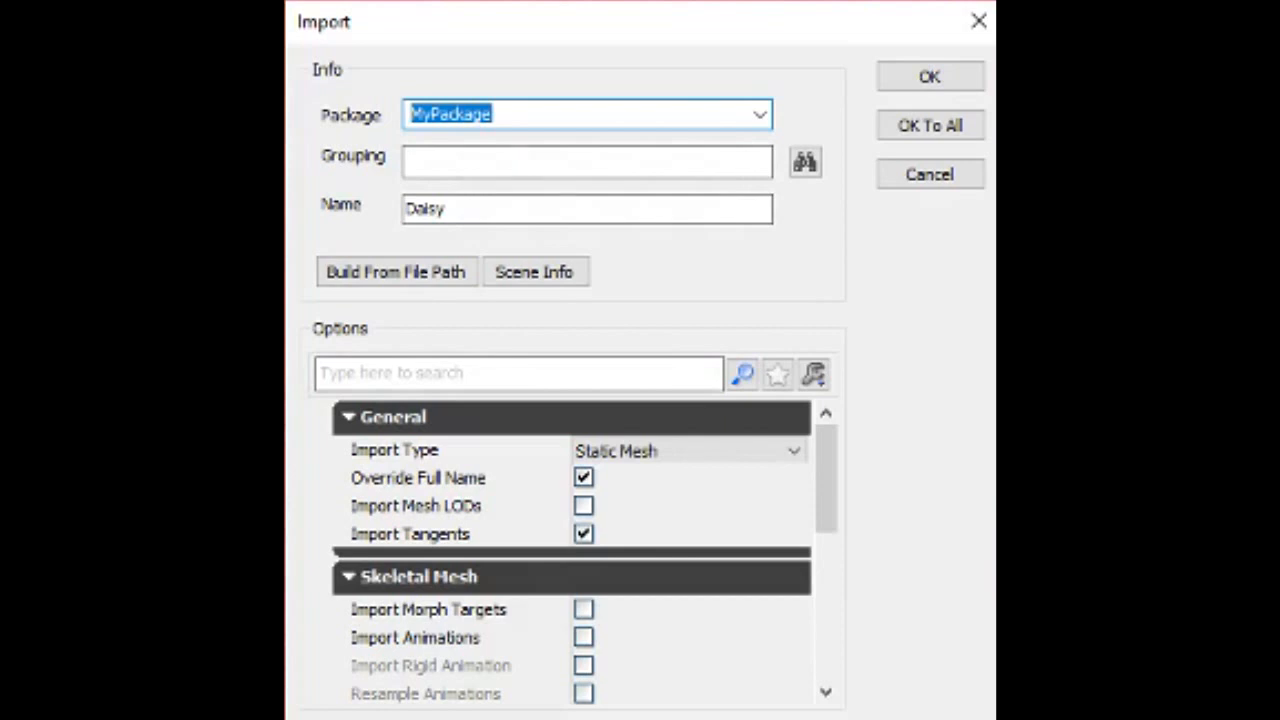
{"action": "type", "text": "M"}
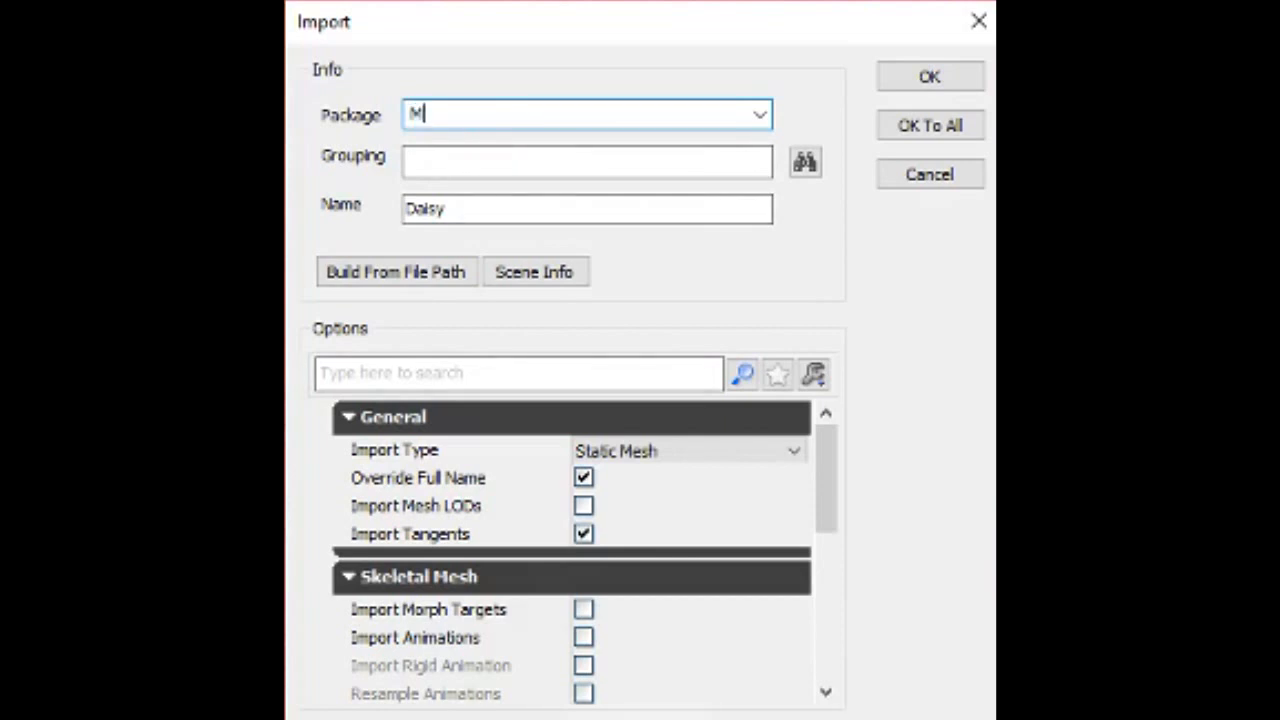
{"action": "type", "text": "ESH_"}
{"action": "type", "text": "Daisy"}
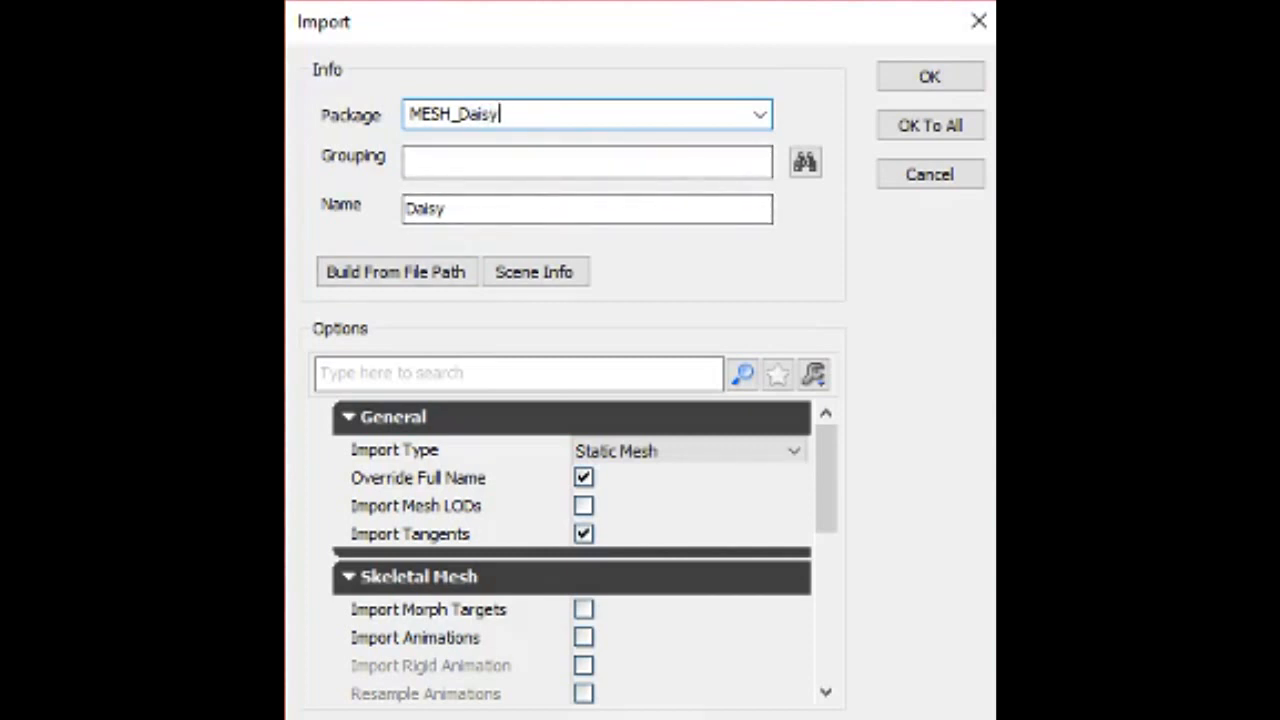
{"action": "type", "text": "_"}
{"action": "type", "text": "Py"}
{"action": "type", "text": "ro"}
{"action": "key", "text": "BackSpace"}
{"action": "key", "text": "BackSpace"}
{"action": "key", "text": "BackSpace"}
{"action": "key", "text": "BackSpace"}
{"action": "key", "text": "BackSpace"}
{"action": "left_click", "coordinate": [447, 209]}
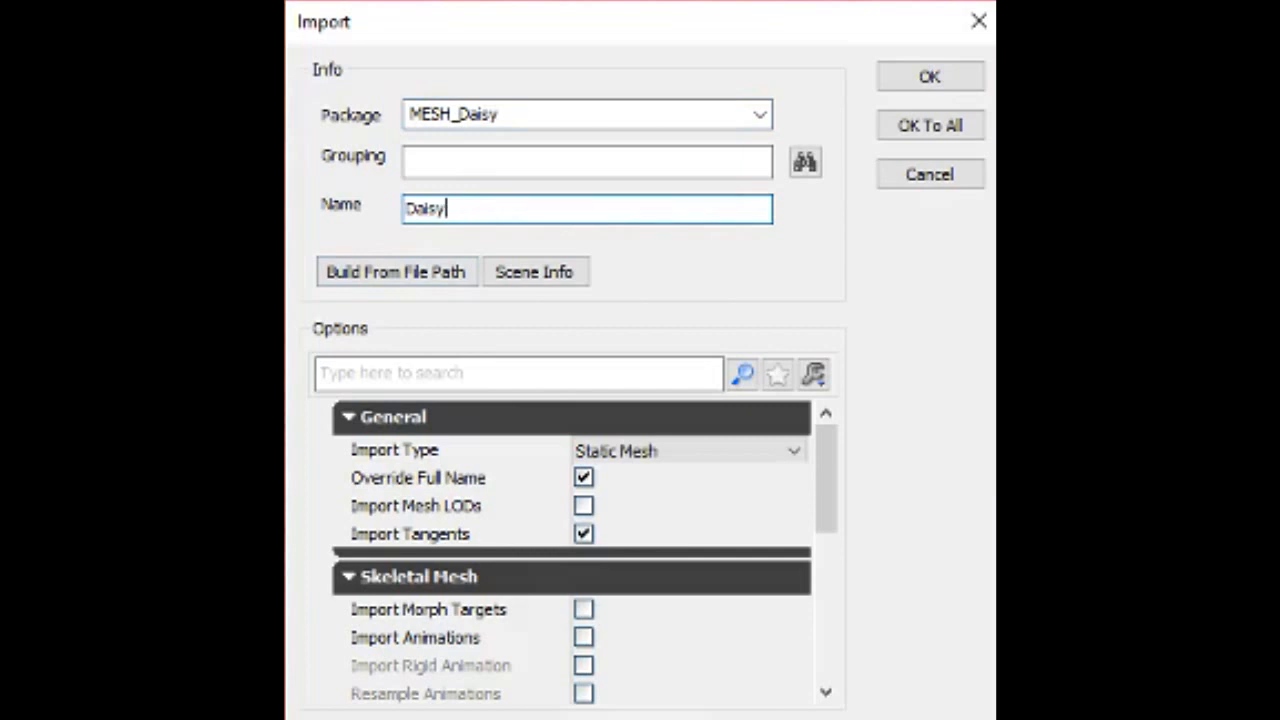
{"action": "type", "text": "_MESH"}
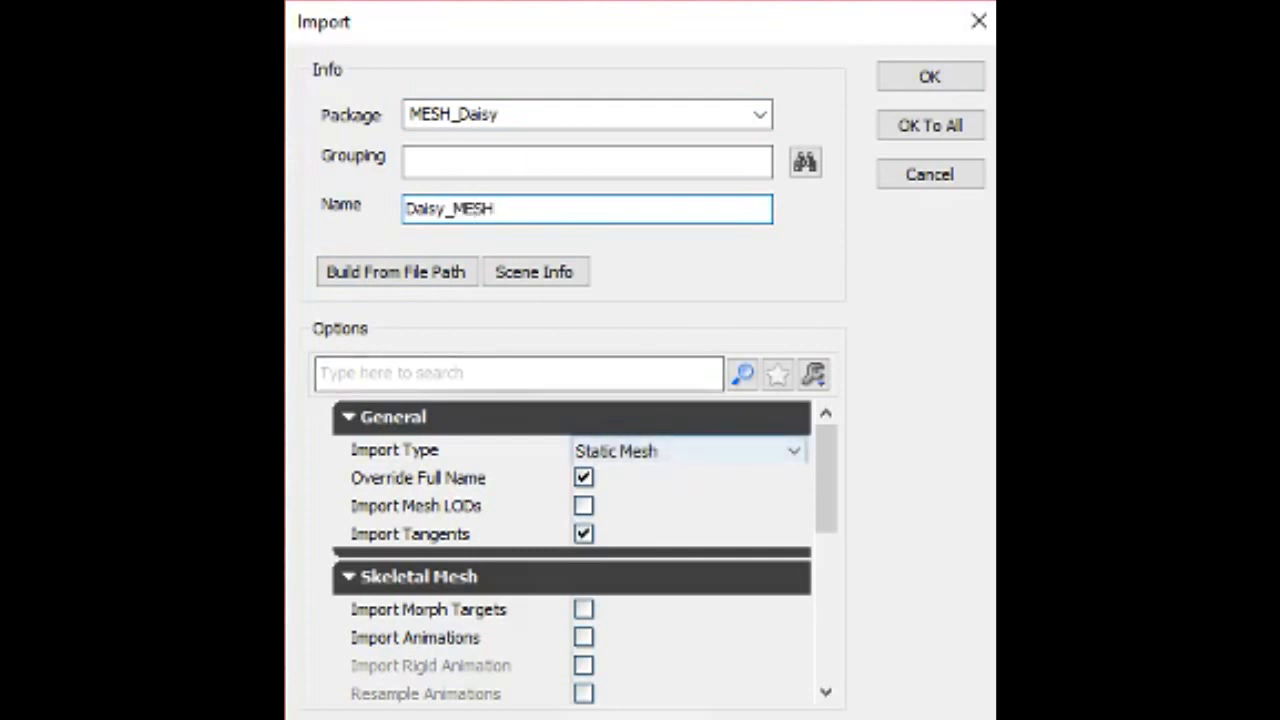
Choose Static Mesh as the import type, review the remaining mesh options and import Daisy_MESH.
{"action": "left_click", "coordinate": [690, 451]}
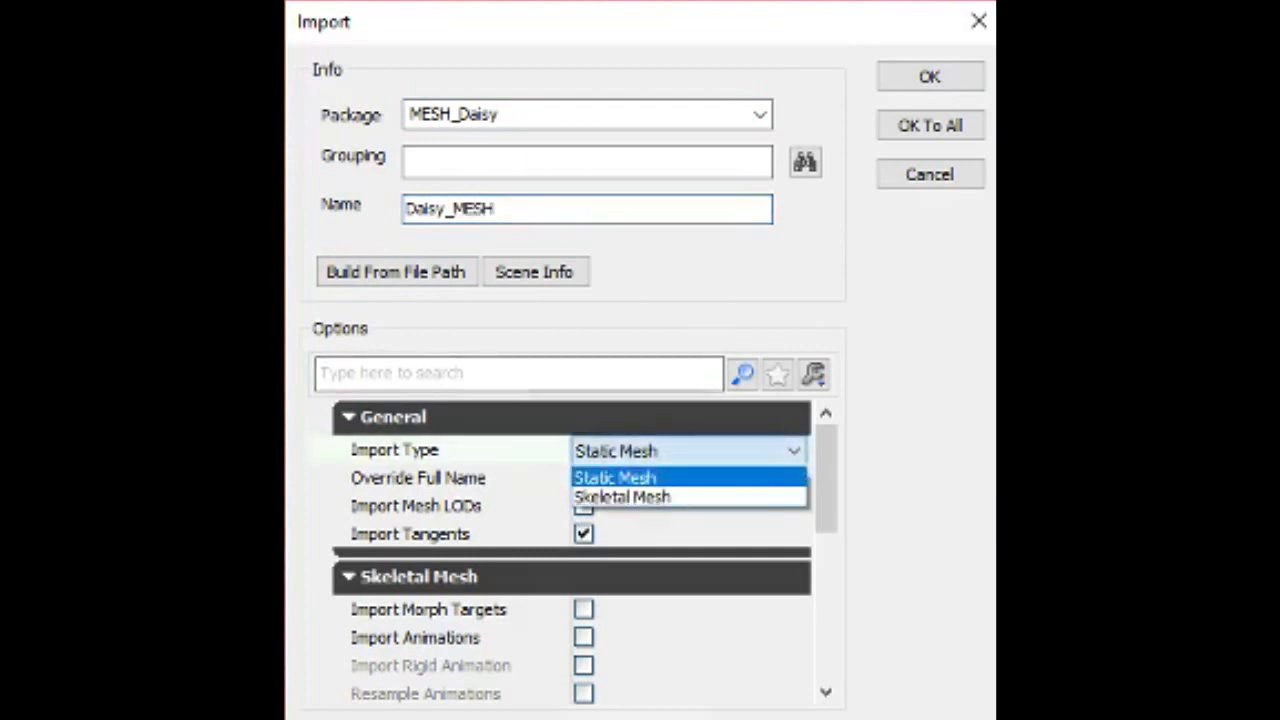
{"action": "left_click", "coordinate": [640, 478]}
{"action": "scroll", "coordinate": [640, 550], "scroll_direction": "down", "scroll_amount": 3}
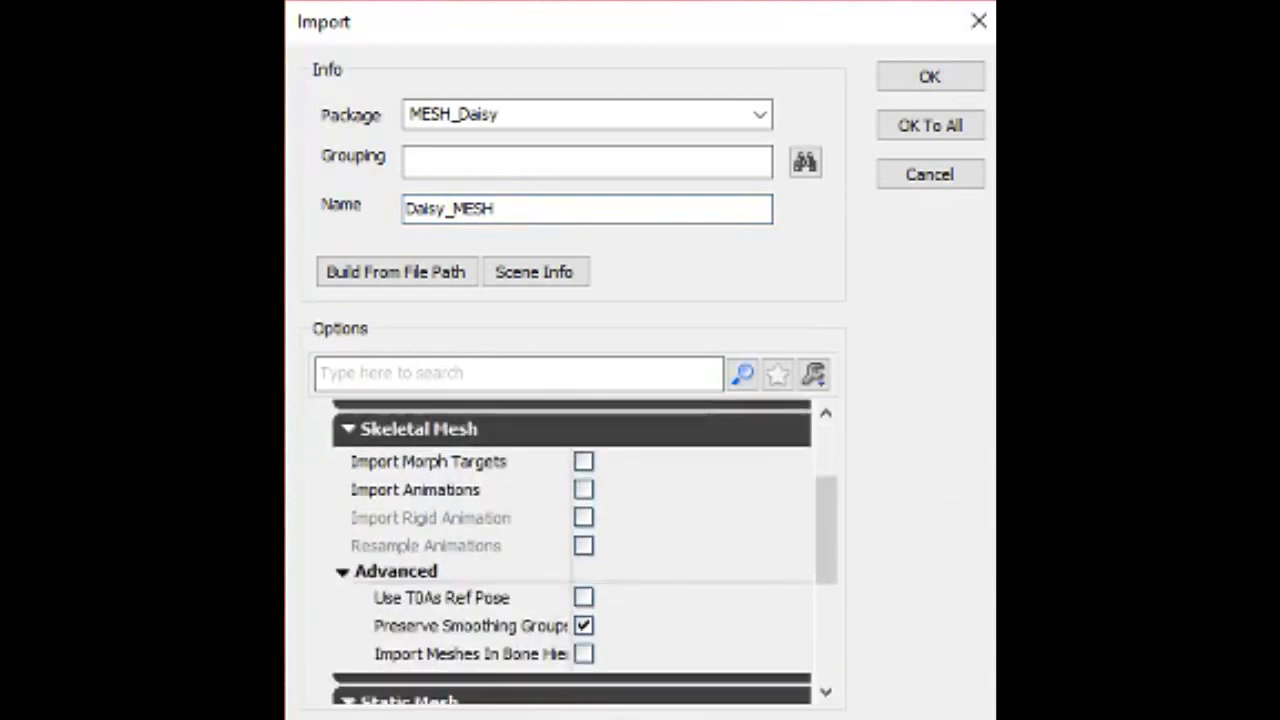
{"action": "scroll", "coordinate": [440, 660], "scroll_direction": "down", "scroll_amount": 8}
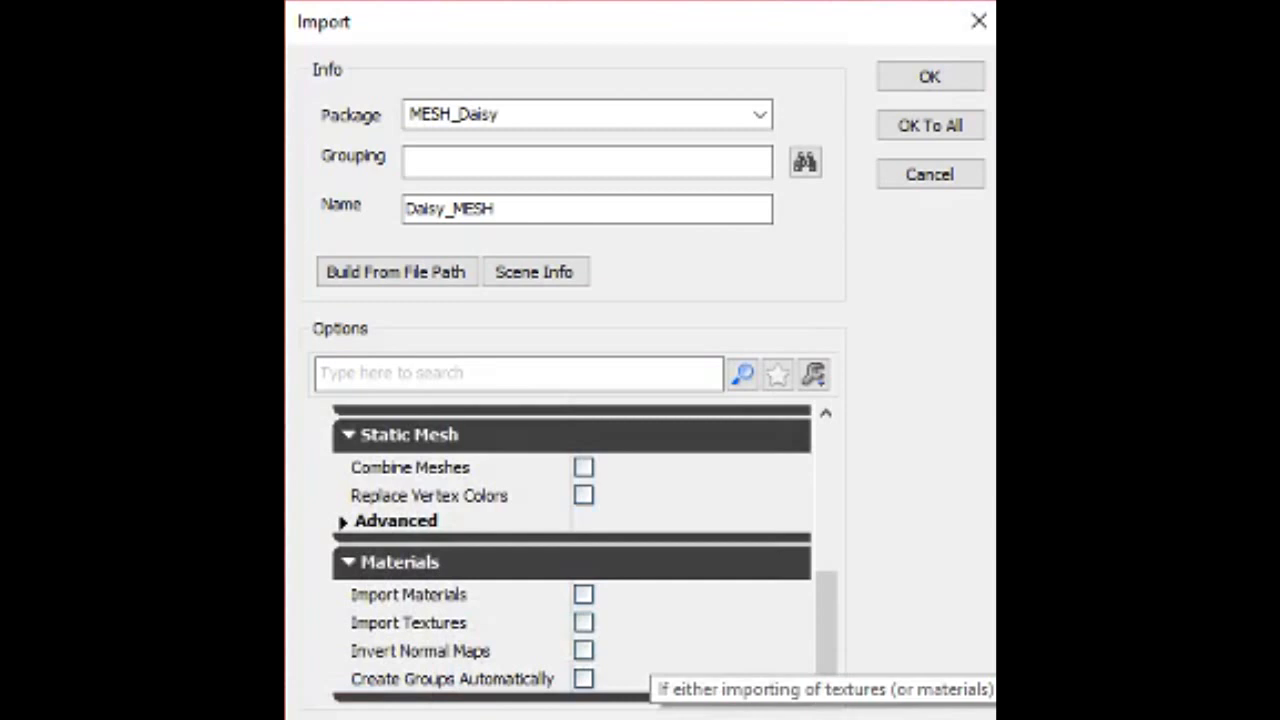
{"action": "scroll", "coordinate": [642, 672], "scroll_direction": "up", "scroll_amount": 9}
{"action": "left_click", "coordinate": [930, 77]}
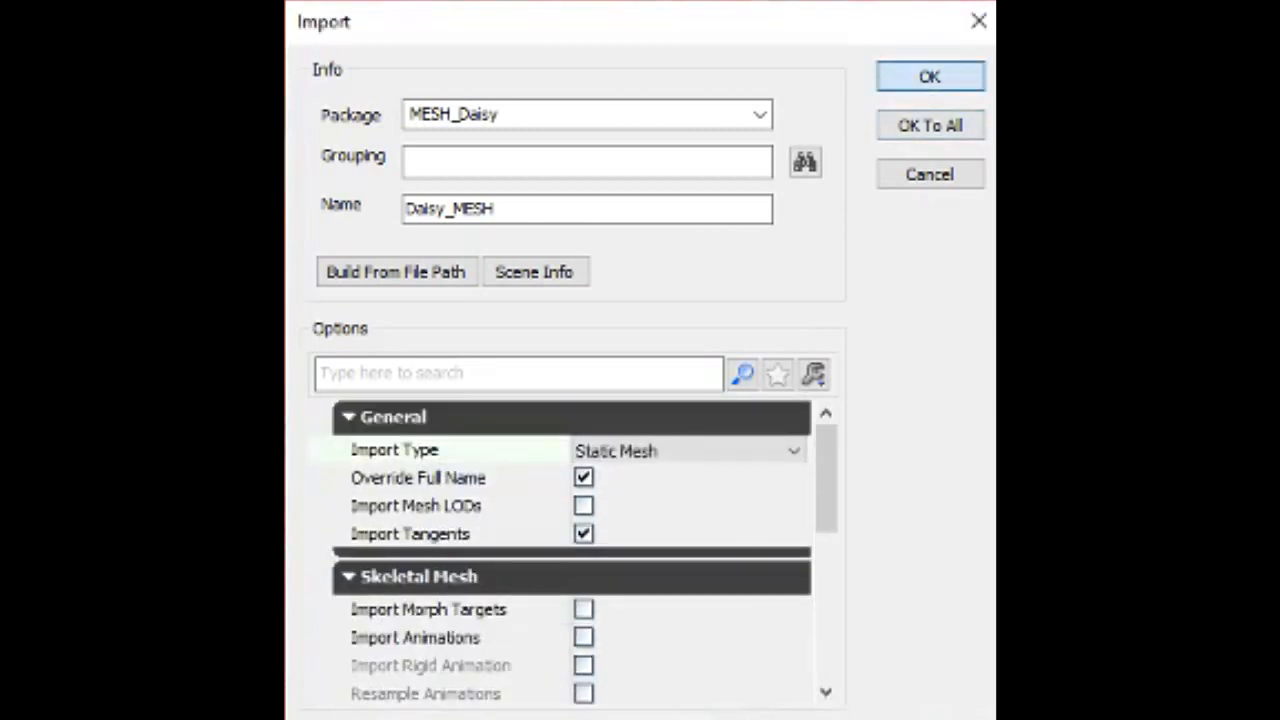
Import DaisyNormalMap with Compression No Alpha enabled and the compression settings set to TC_Normalmap.
{"action": "left_click_drag", "start_coordinate": [616, 26], "coordinate": [644, 29]}
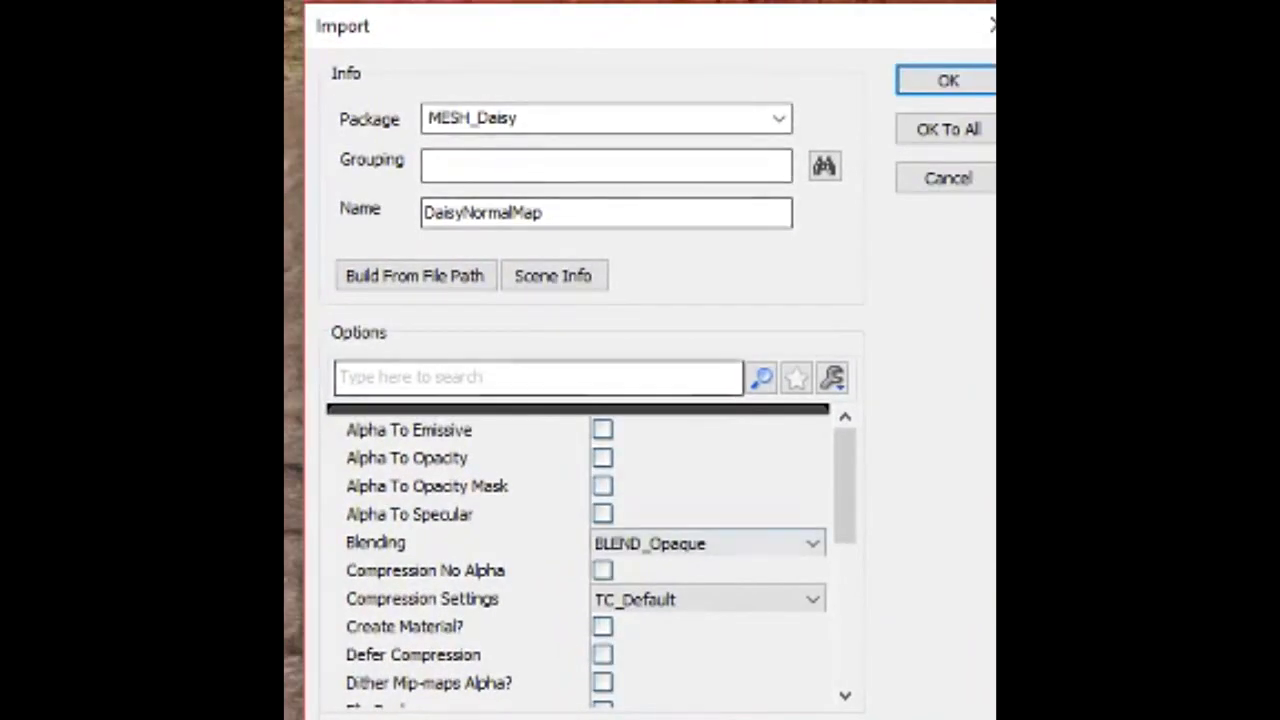
{"action": "left_click", "coordinate": [602, 570]}
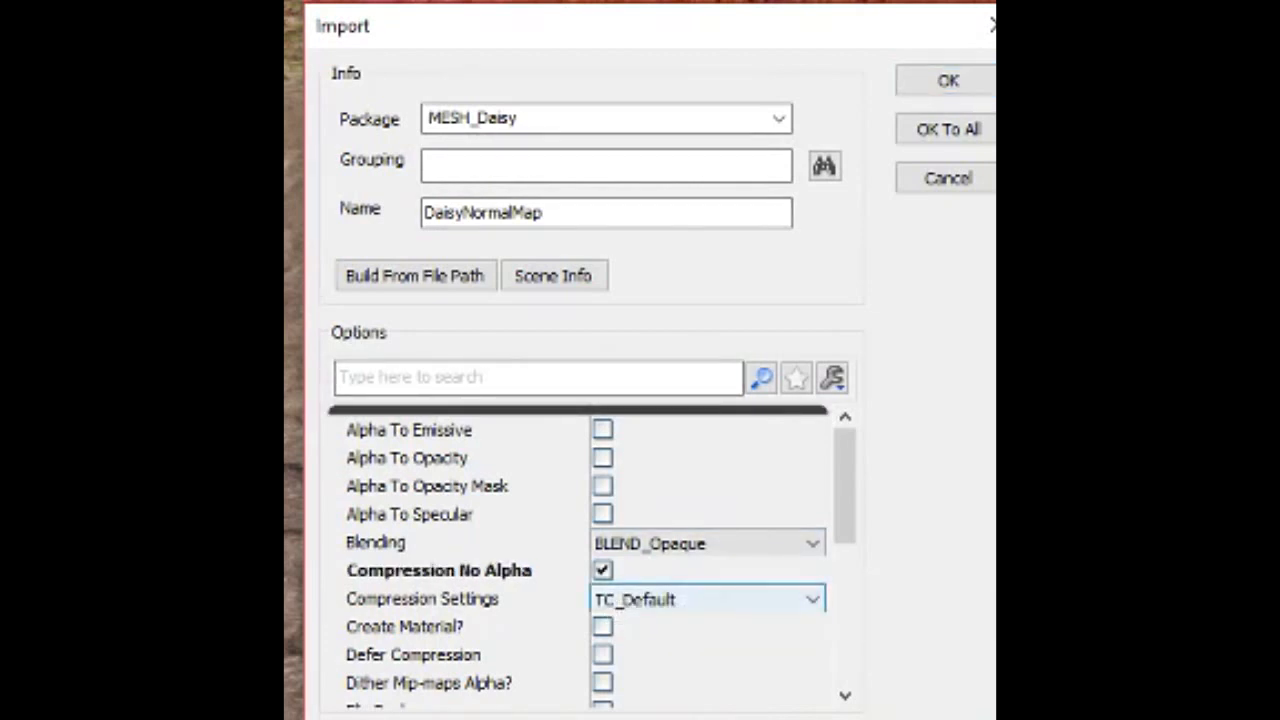
{"action": "left_click", "coordinate": [700, 599]}
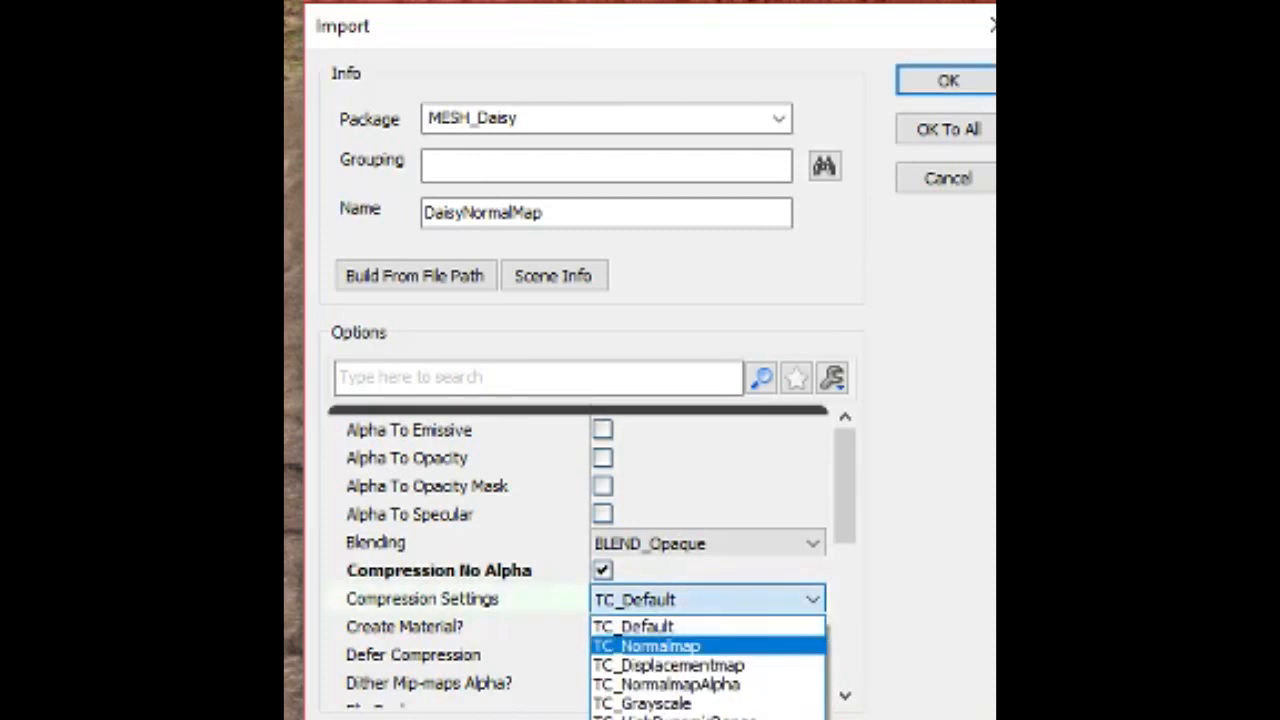
{"action": "left_click", "coordinate": [680, 646]}
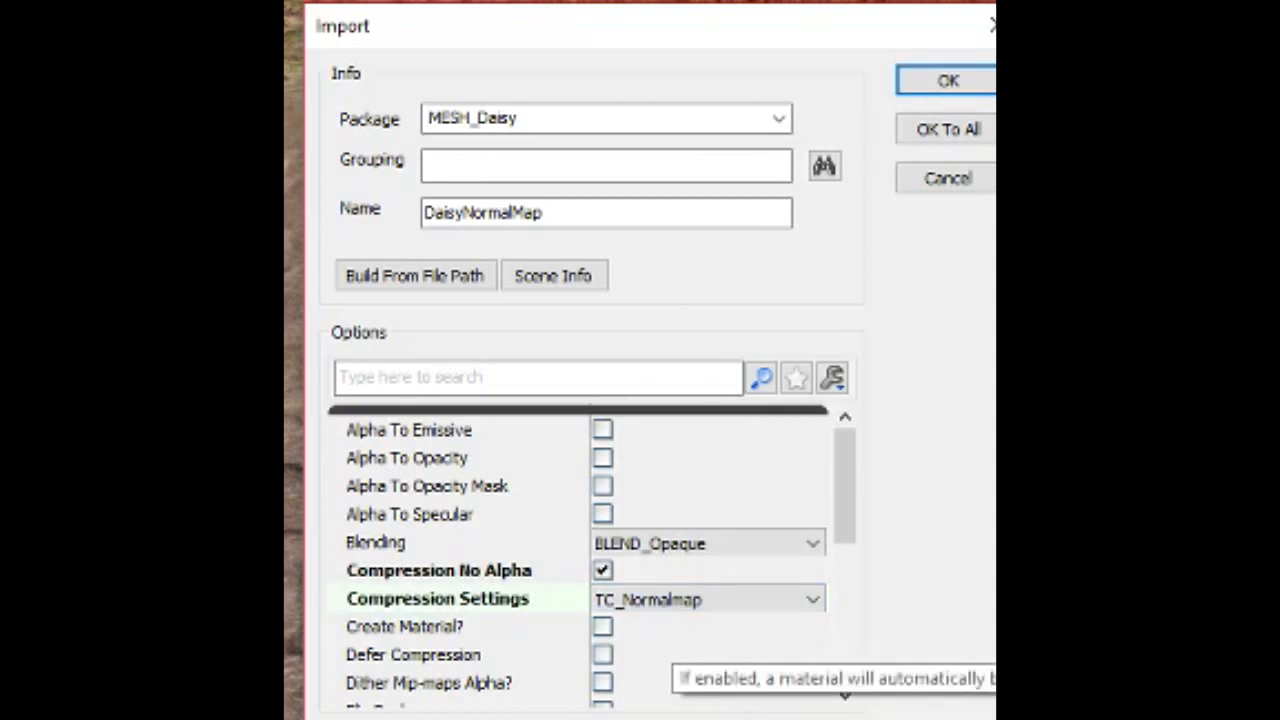
{"action": "left_click", "coordinate": [950, 81]}
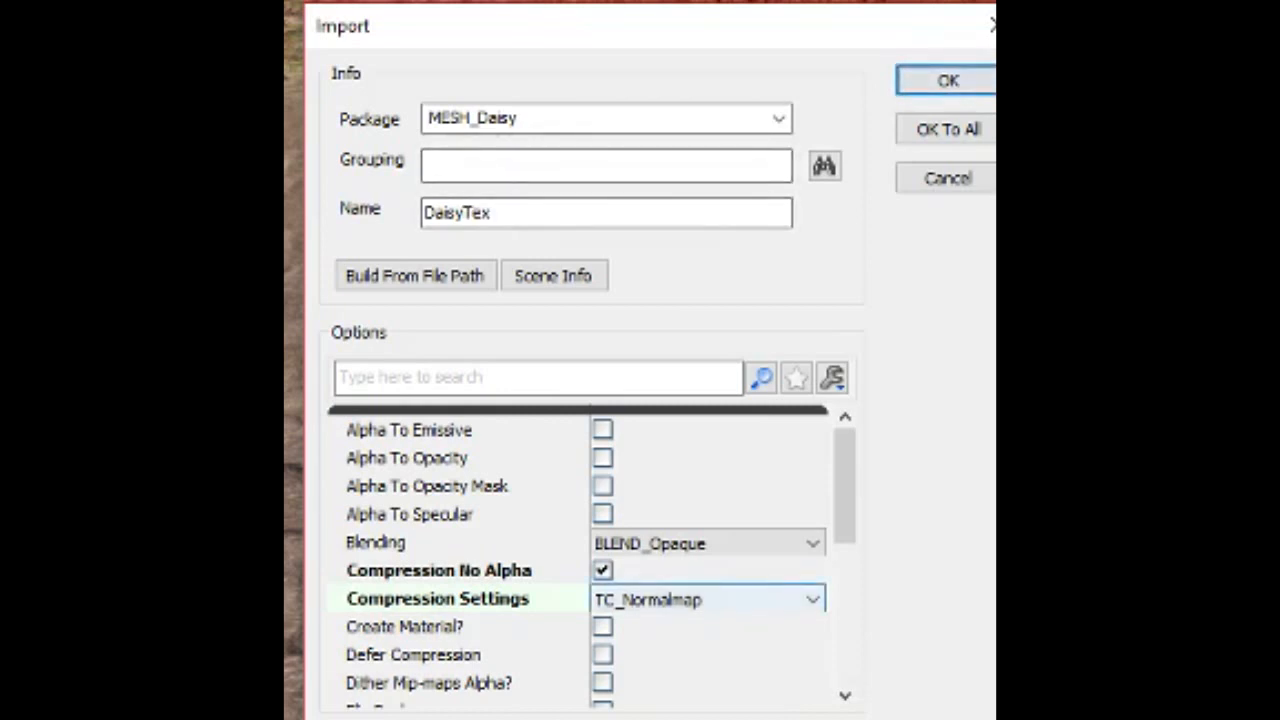
Import DaisyTex with TC_Default compression, Compression No Alpha disabled, Alpha To Opacity enabled and blending set to BLEND_Translucent.
{"action": "left_click", "coordinate": [708, 599]}
{"action": "left_click", "coordinate": [633, 626]}
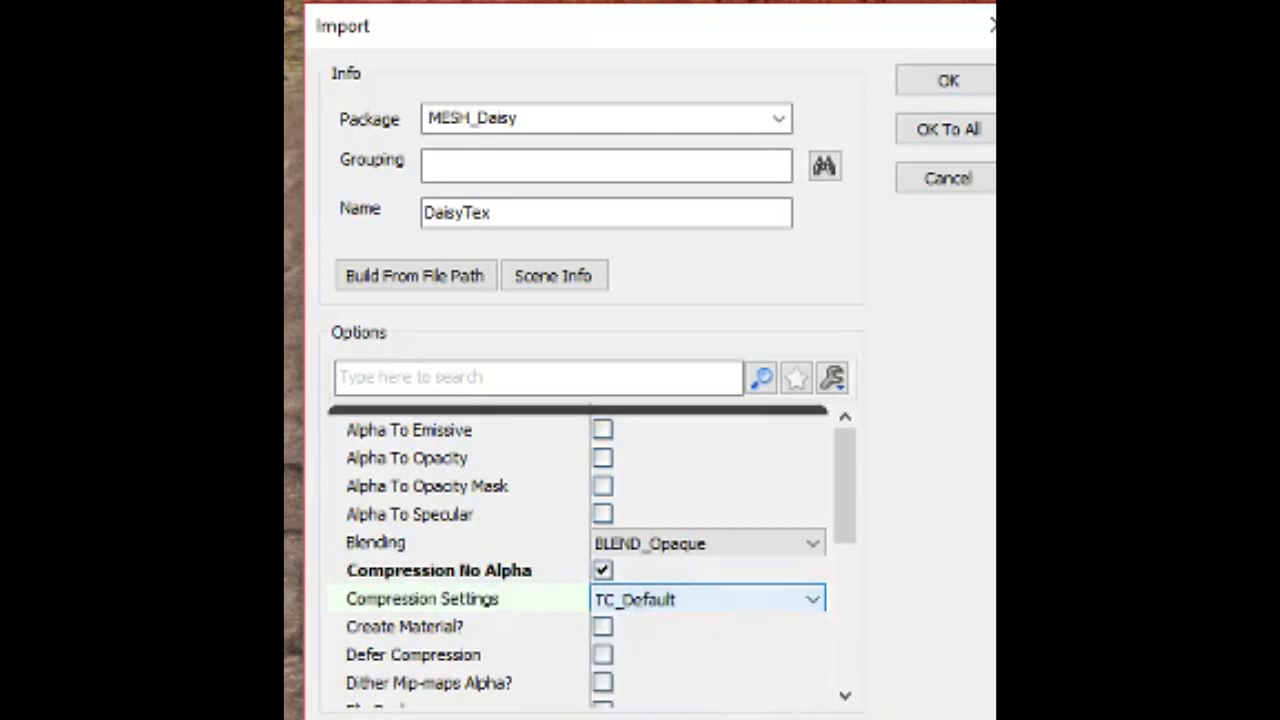
{"action": "left_click", "coordinate": [602, 570]}
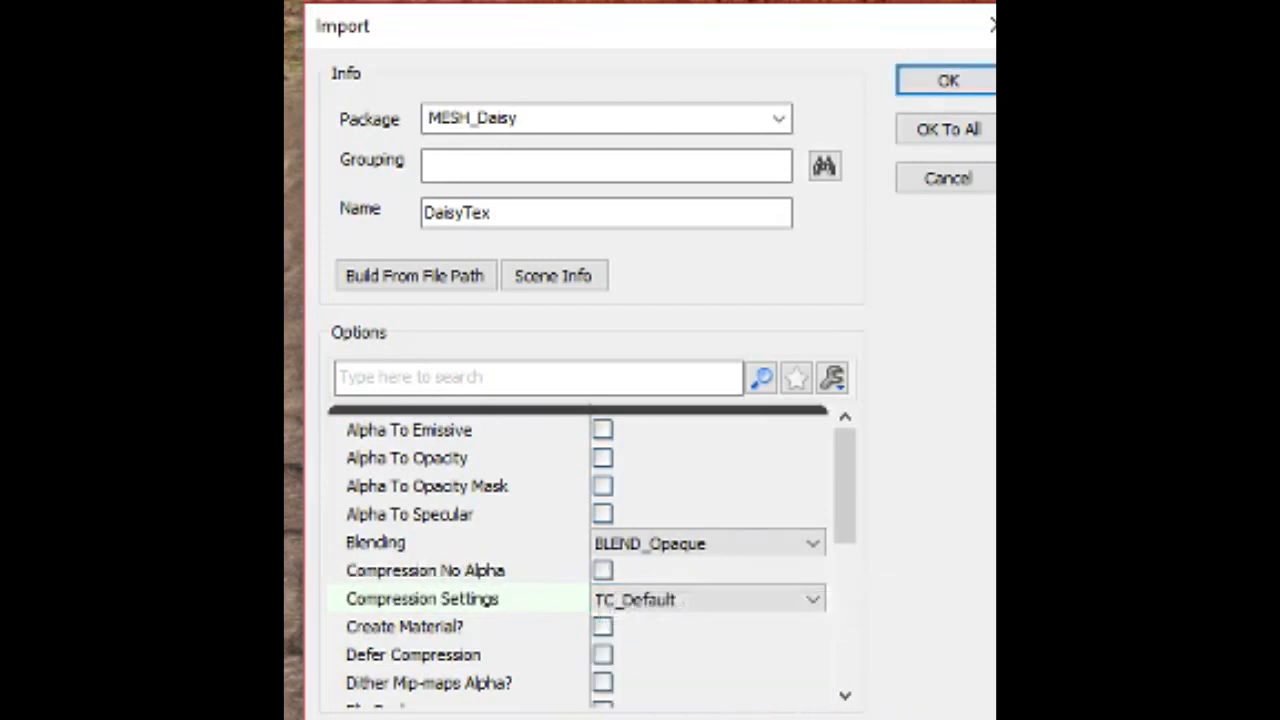
{"action": "left_click", "coordinate": [602, 458]}
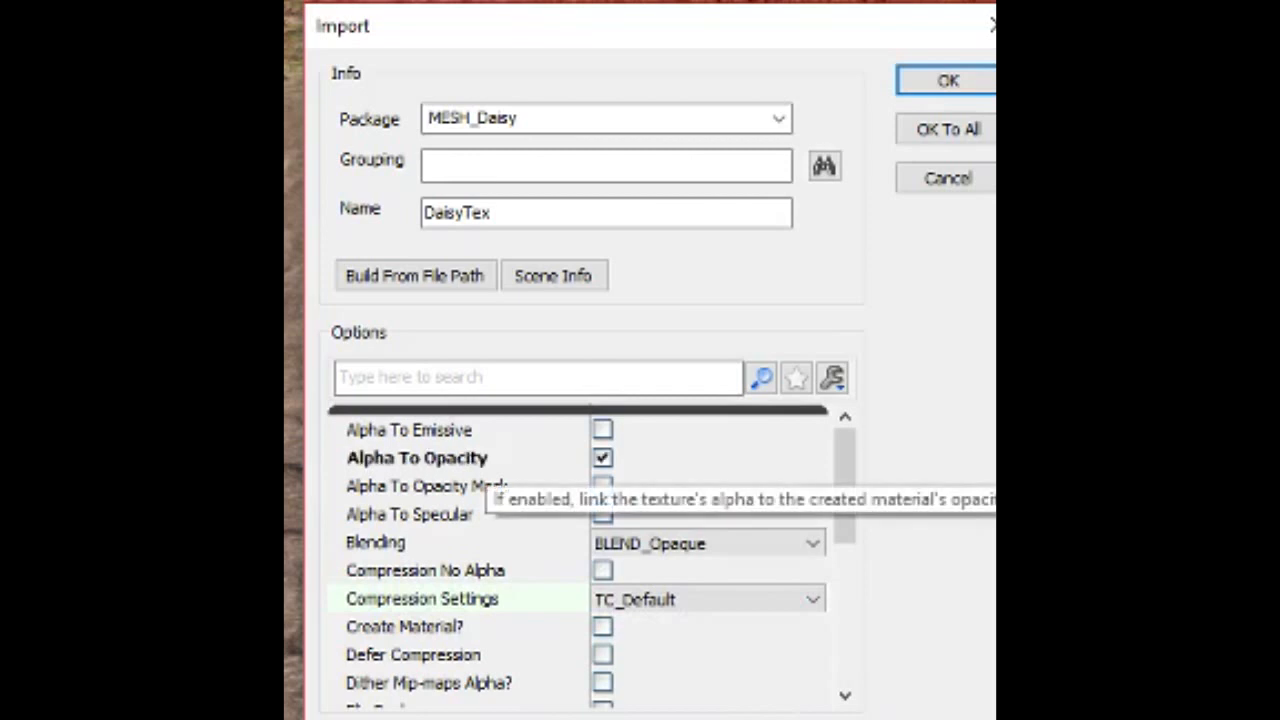
{"action": "left_click", "coordinate": [710, 543]}
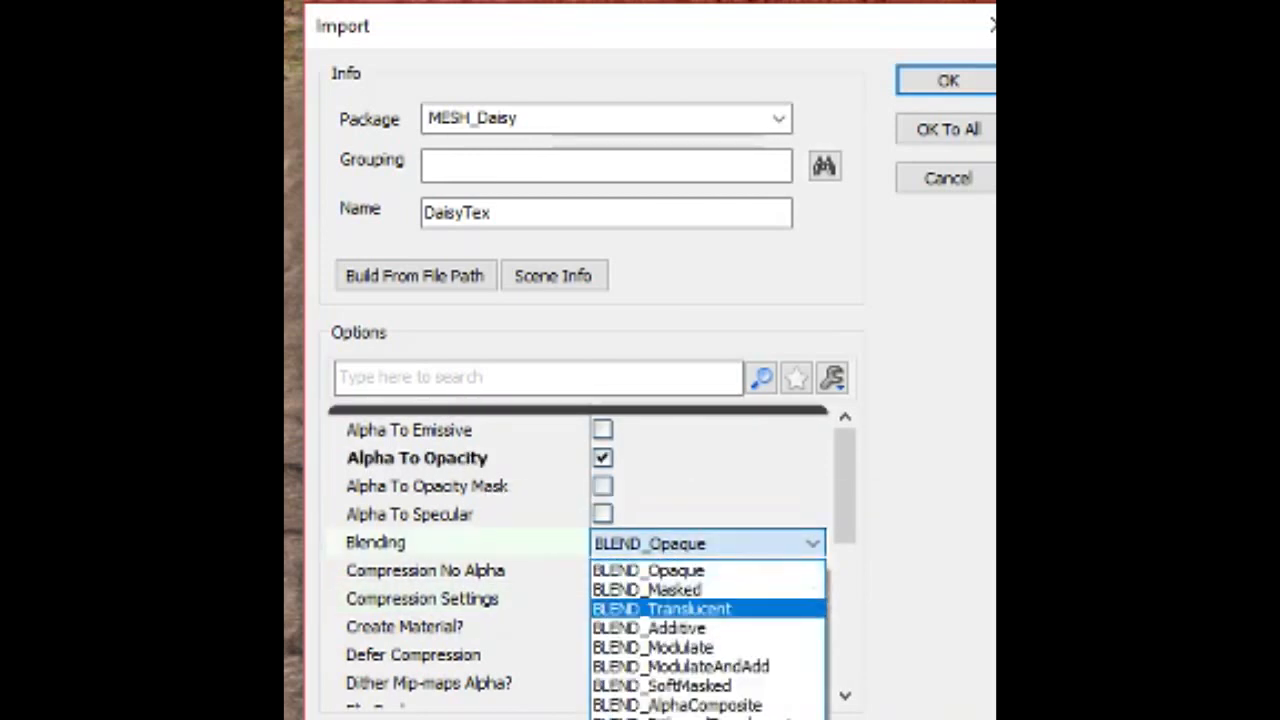
{"action": "left_click", "coordinate": [662, 609]}
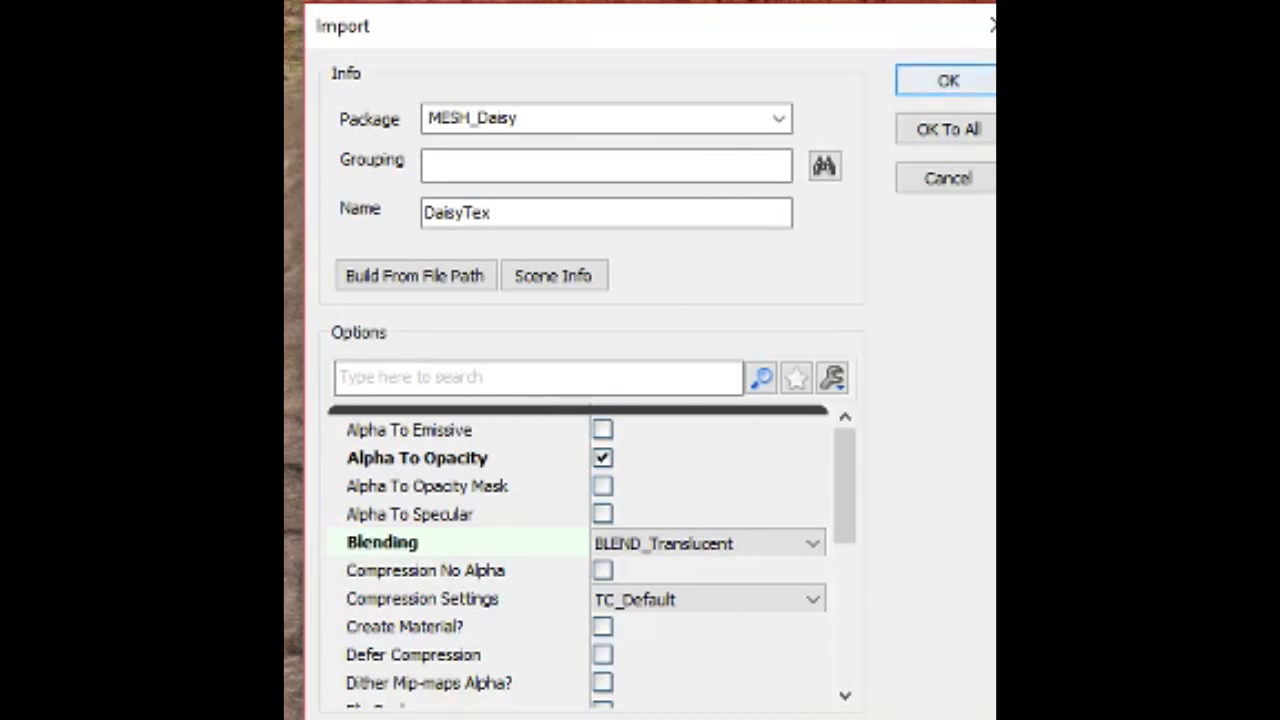
{"action": "left_click", "coordinate": [775, 544]}
{"action": "left_click", "coordinate": [708, 544]}
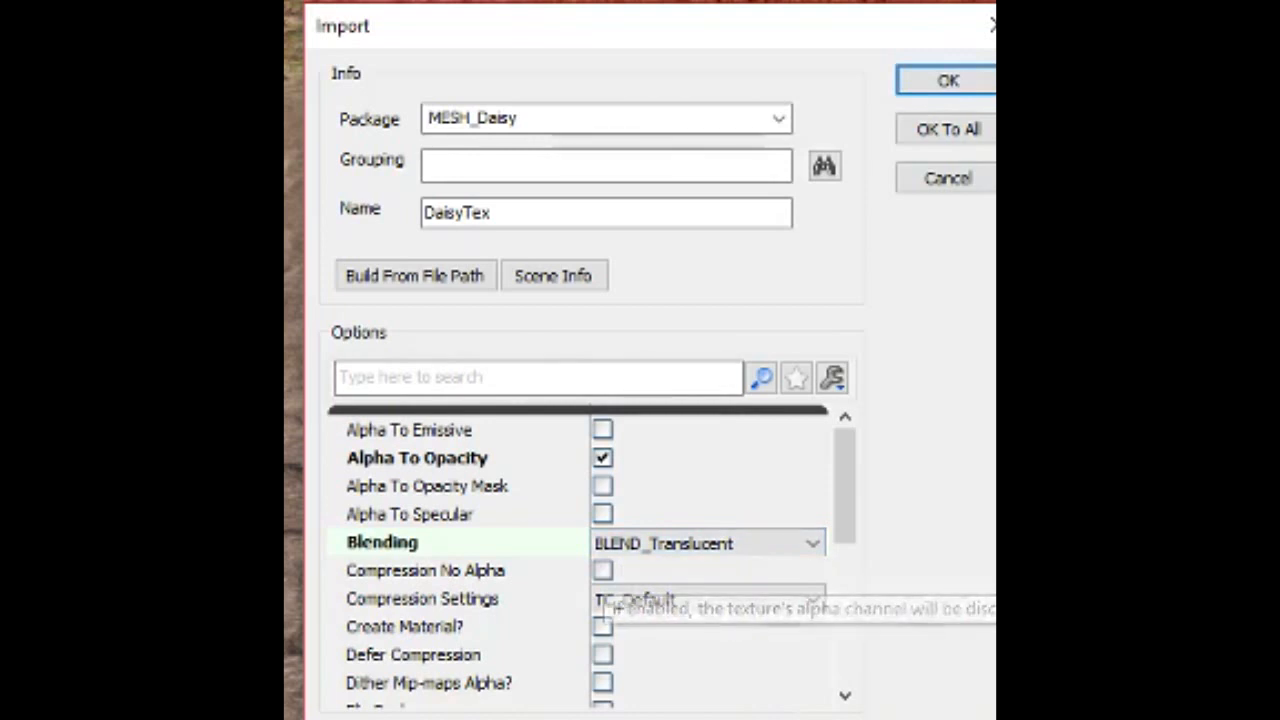
{"action": "type", "text": "BW"}
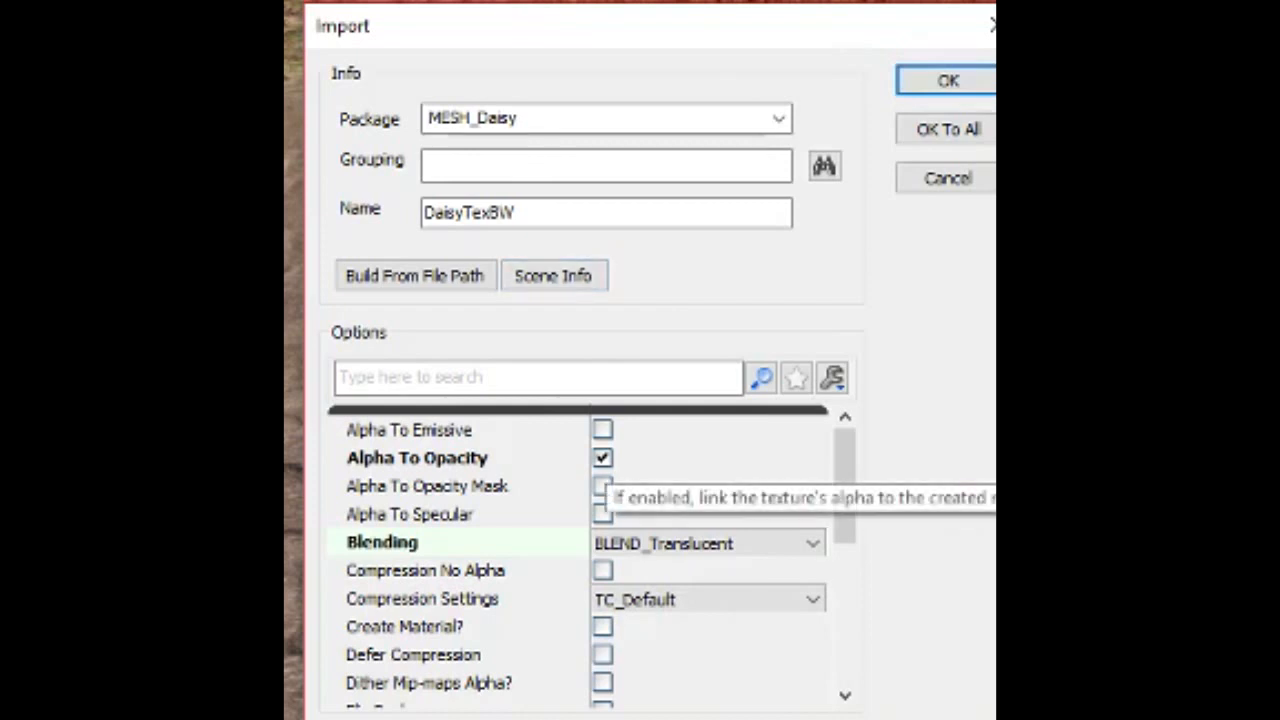
Import DaisyTexBW with Alpha To Opacity disabled, blending set to BLEND_Opaque and Compression No Alpha enabled.
{"action": "left_click", "coordinate": [602, 457]}
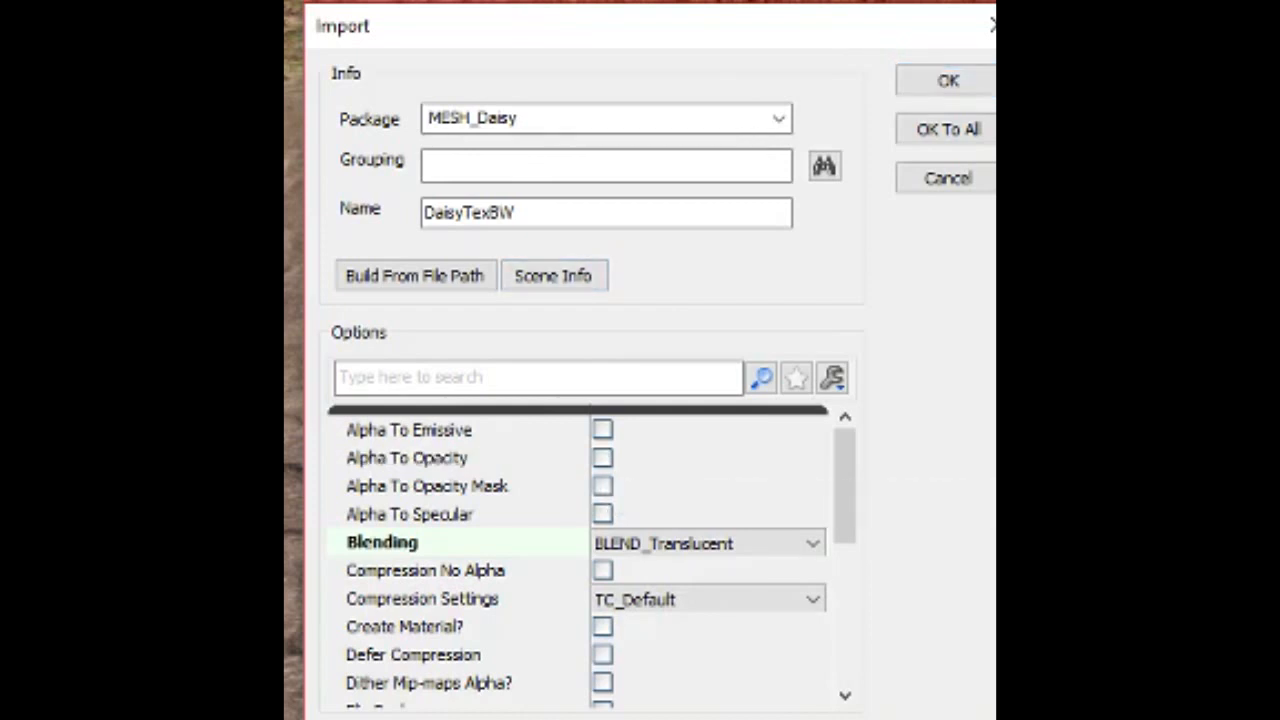
{"action": "left_click", "coordinate": [710, 543]}
{"action": "left_click", "coordinate": [620, 570]}
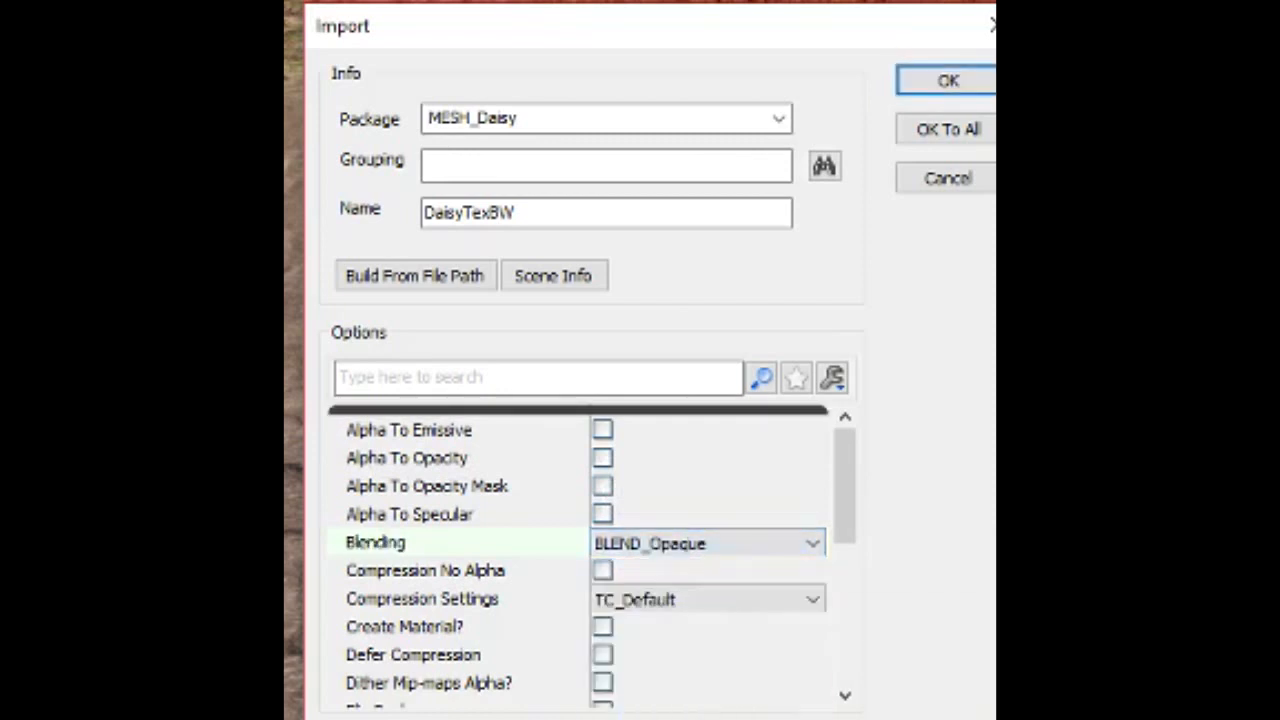
{"action": "left_click", "coordinate": [602, 570]}
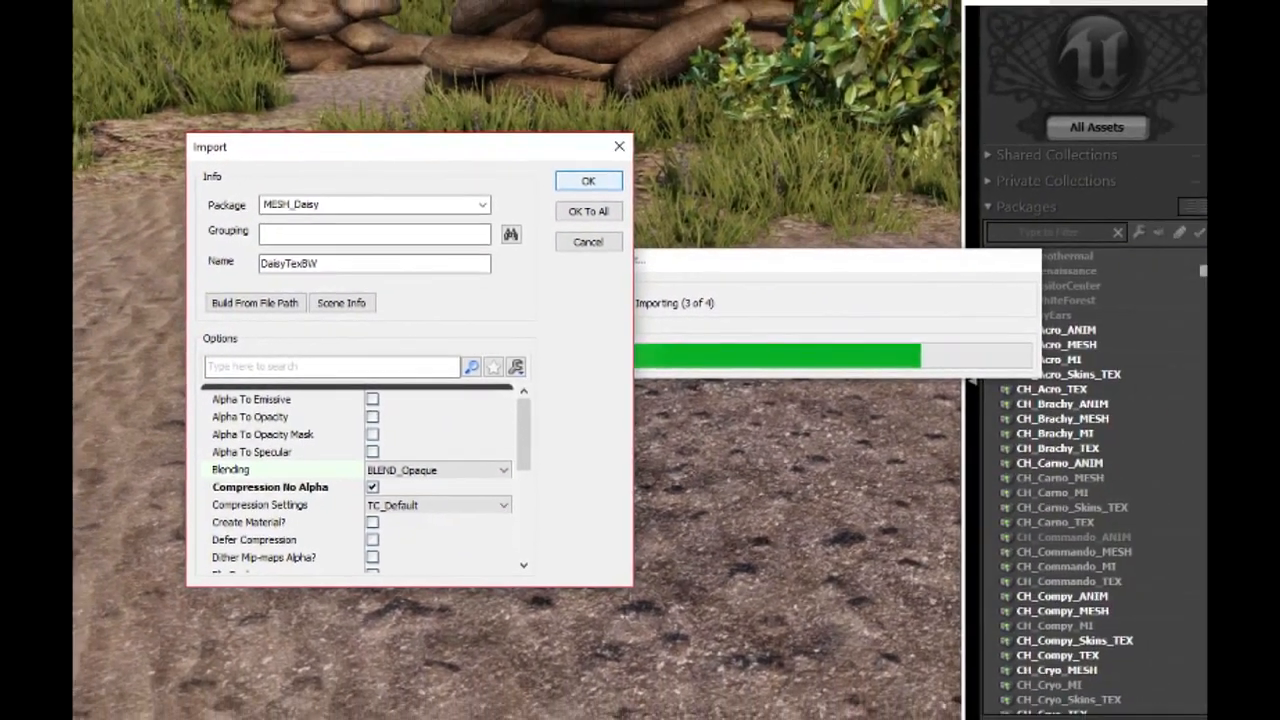
{"action": "key", "text": "Return"}
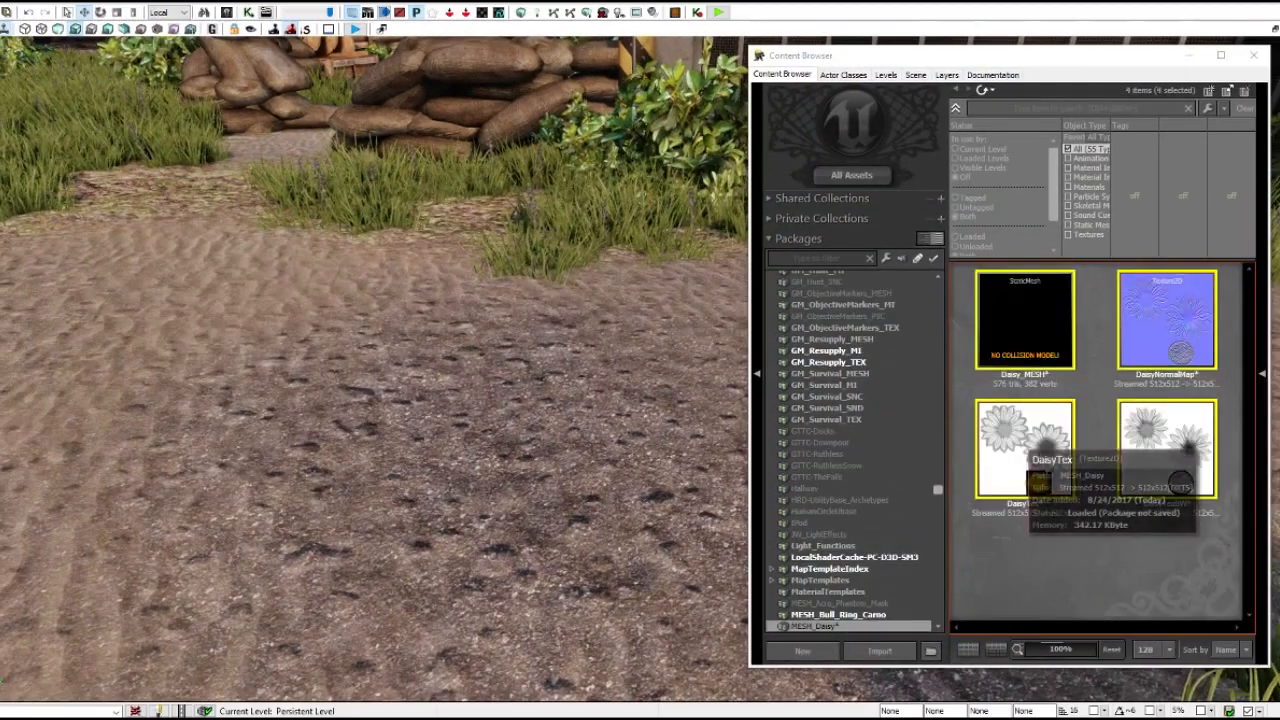
Clear the selection of imported assets and select only the Daisy_MESH static mesh.
{"action": "left_click", "coordinate": [1096, 545]}
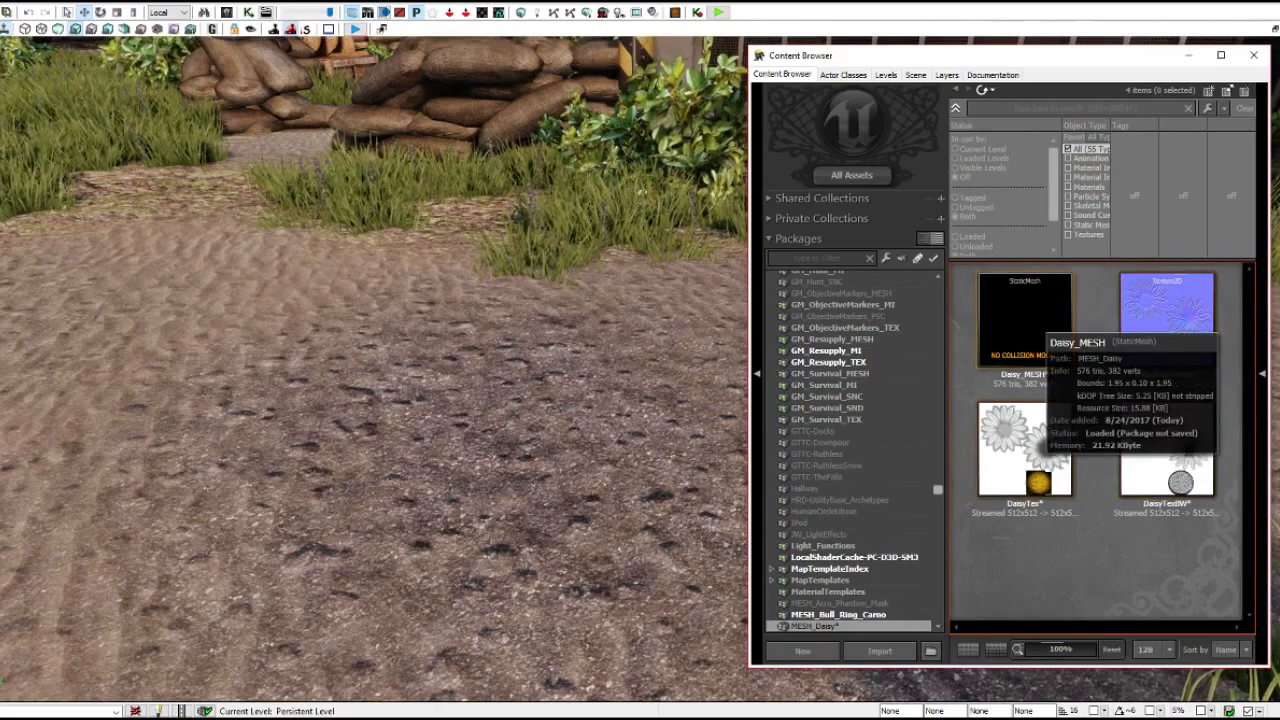
{"action": "left_click", "coordinate": [1040, 322]}
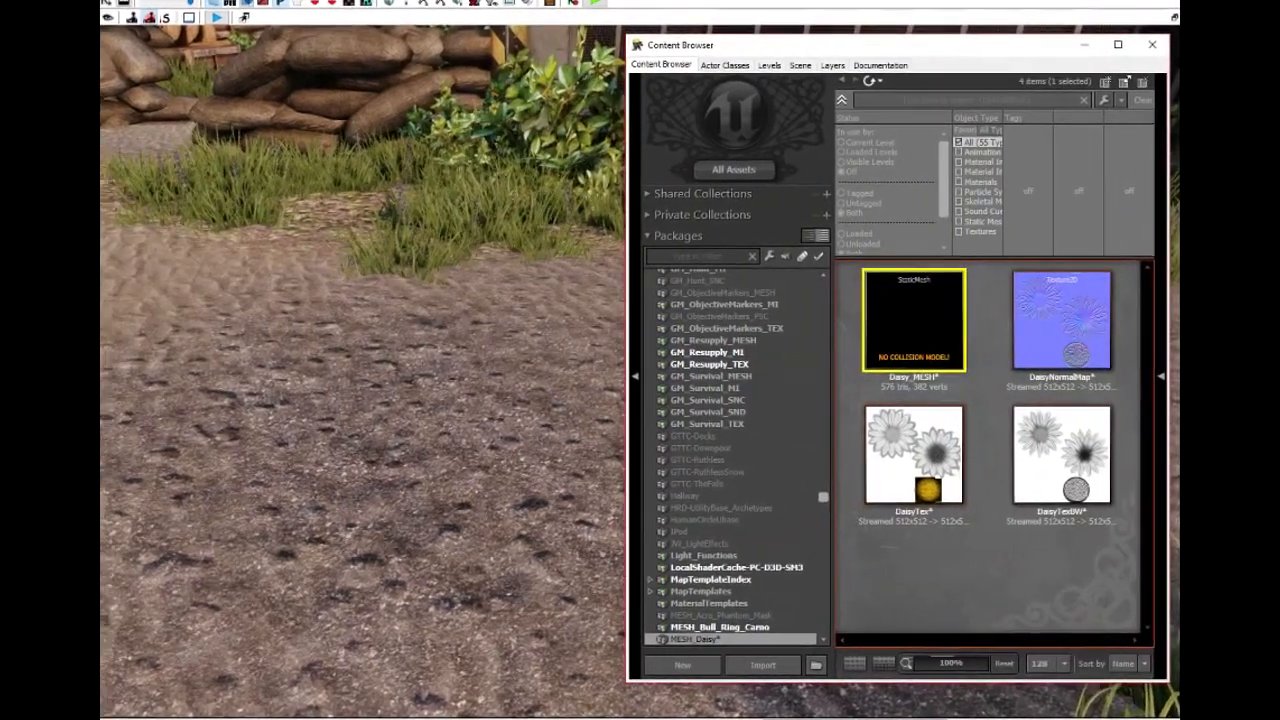
Filter the packages by "human" and select the MI_BaseballCap_White material instance in the CH_HumanGeneric_MI package.
{"action": "scroll", "coordinate": [740, 484], "scroll_direction": "up", "scroll_amount": 6}
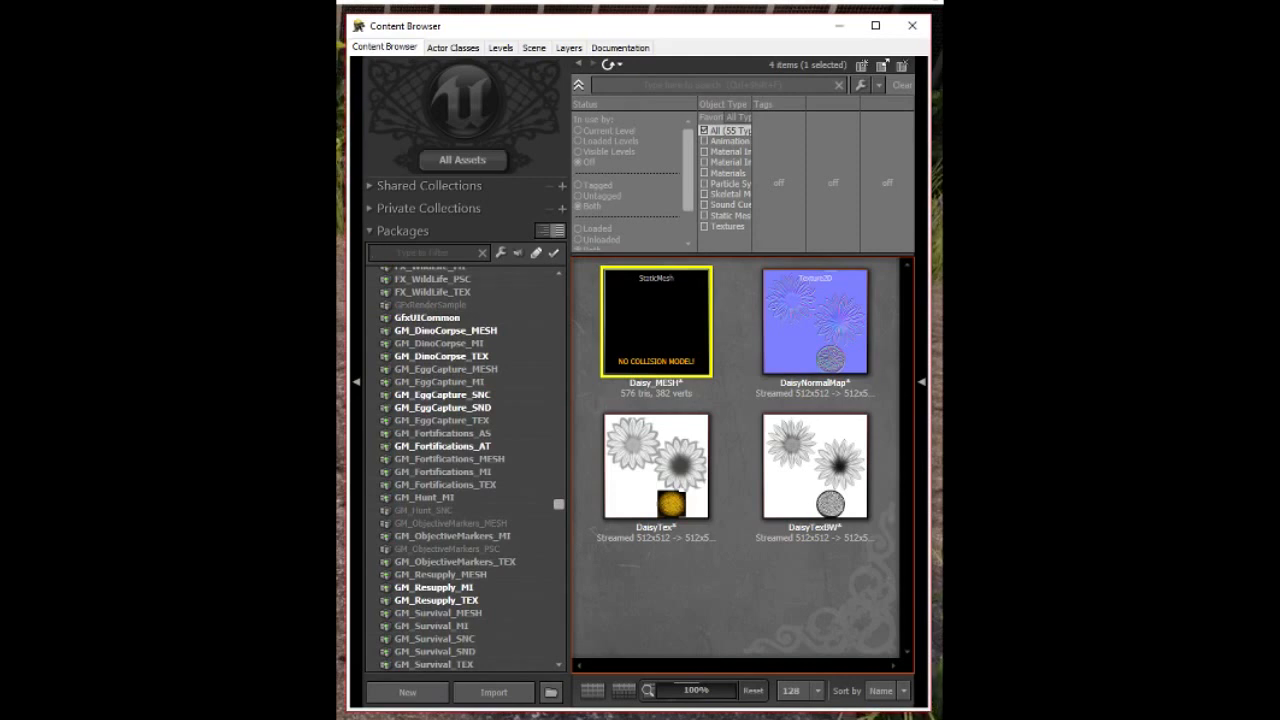
{"action": "type", "text": "human"}
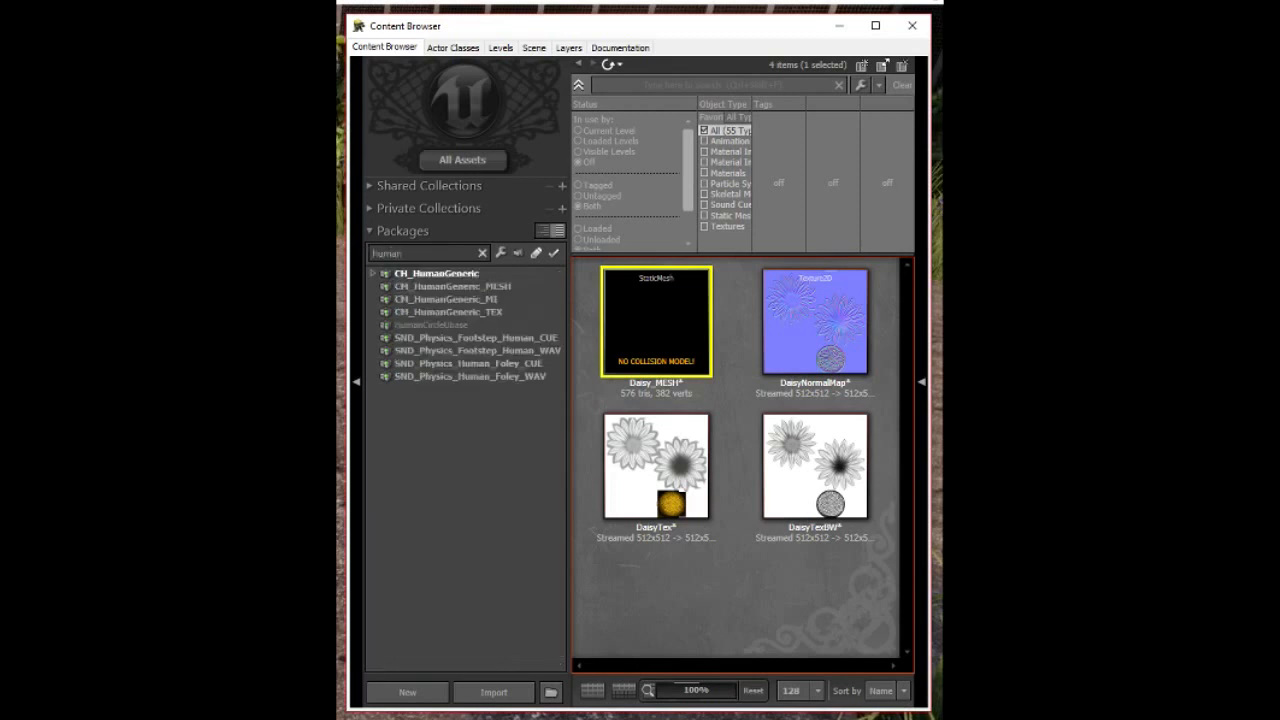
{"action": "left_click", "coordinate": [436, 273]}
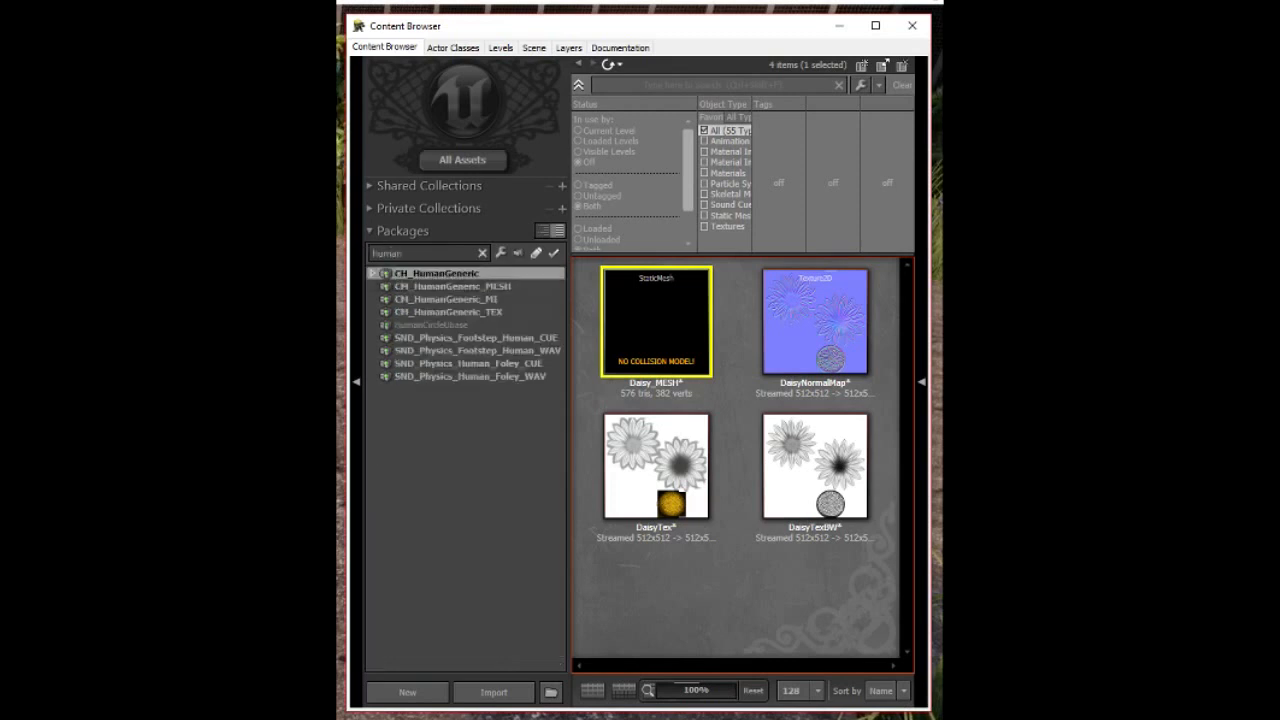
{"action": "scroll", "coordinate": [815, 560], "scroll_direction": "down", "scroll_amount": 1}
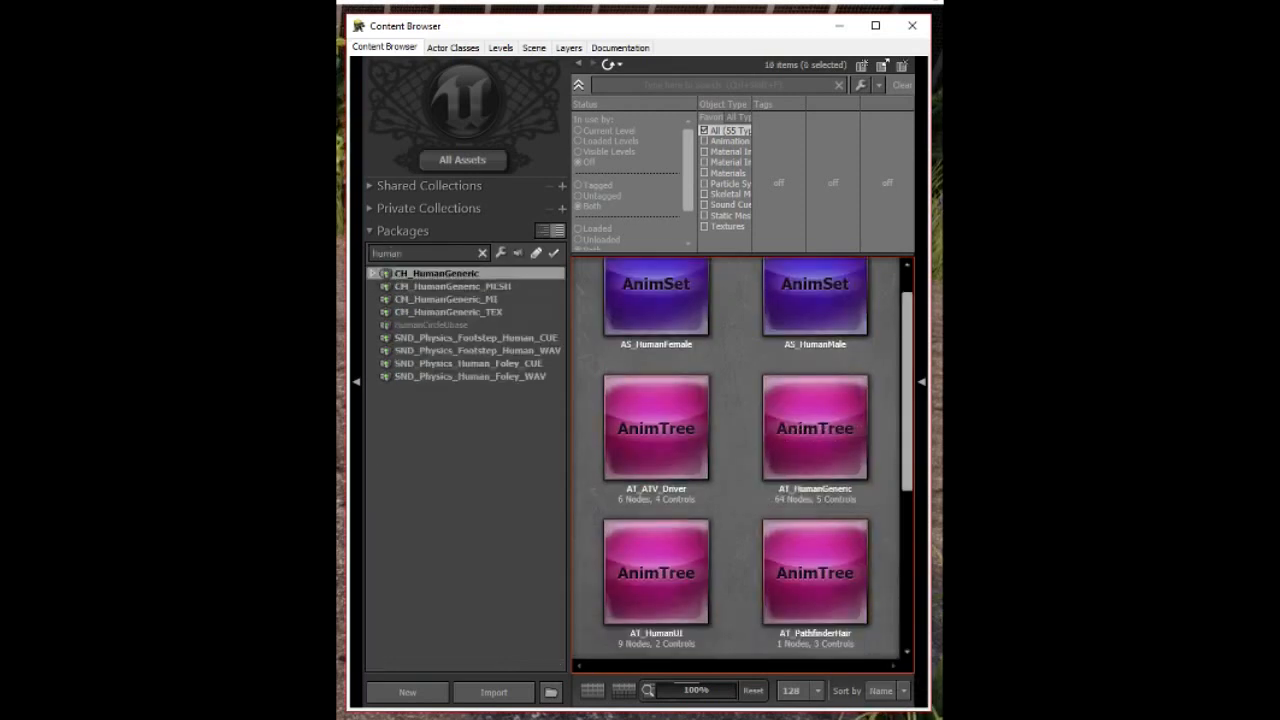
{"action": "left_click", "coordinate": [453, 286]}
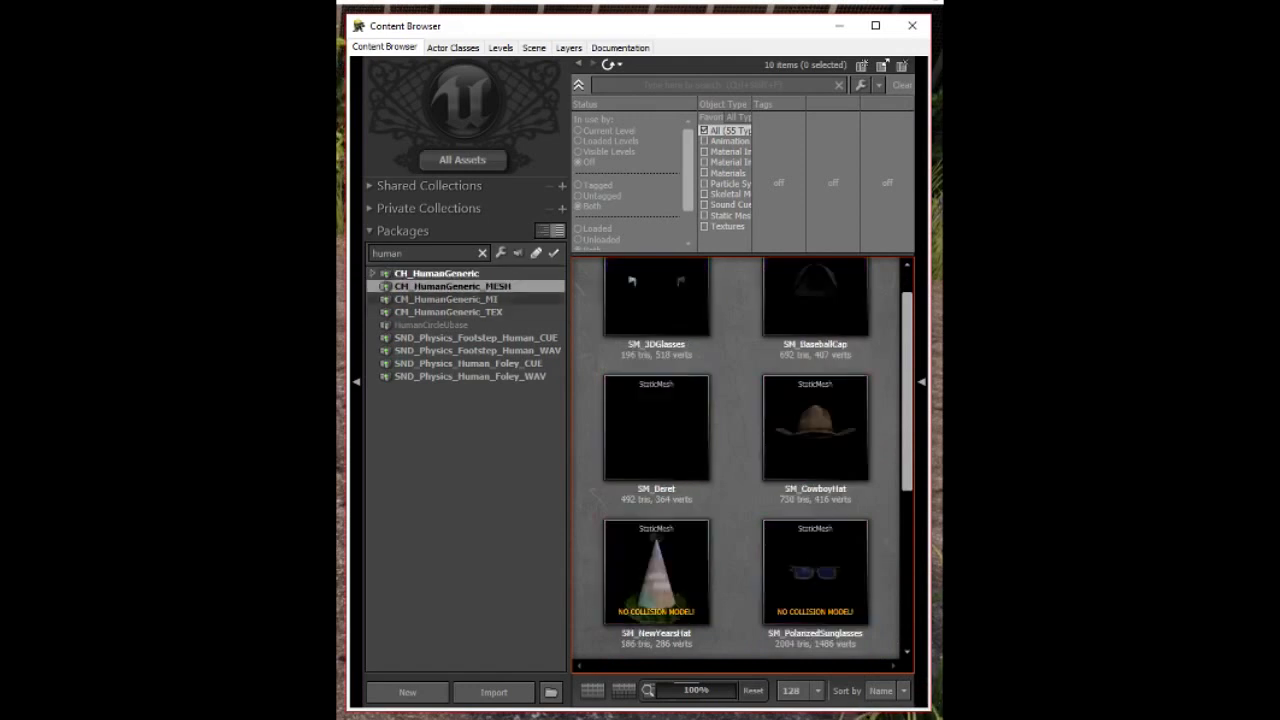
{"action": "left_click", "coordinate": [446, 299]}
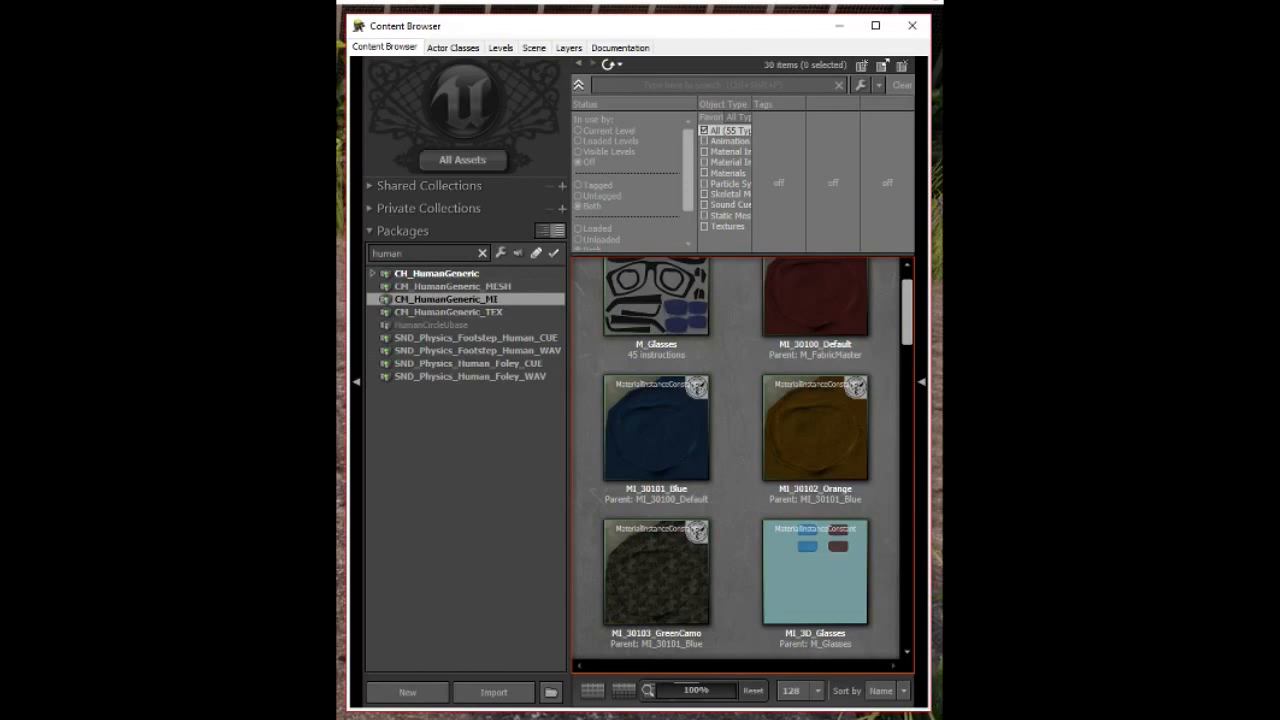
{"action": "scroll", "coordinate": [755, 458], "scroll_direction": "down", "scroll_amount": 1}
{"action": "scroll", "coordinate": [755, 458], "scroll_direction": "down", "scroll_amount": 10}
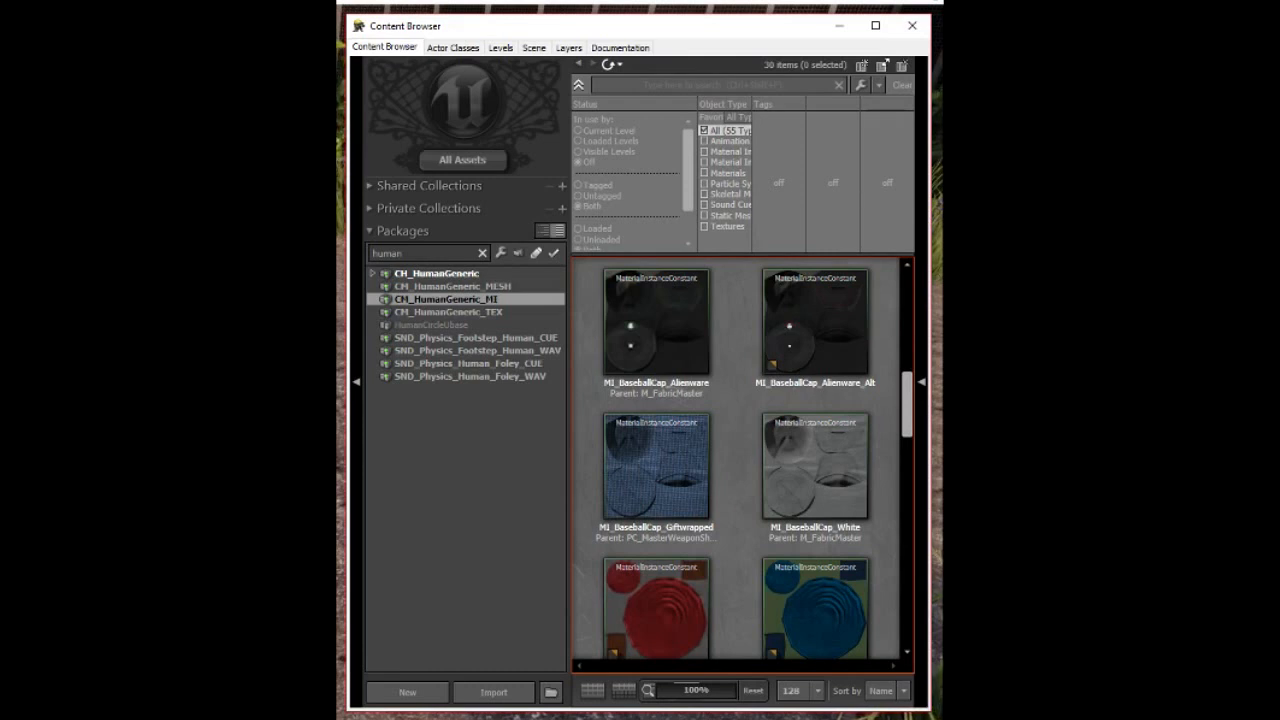
{"action": "left_click", "coordinate": [825, 505]}
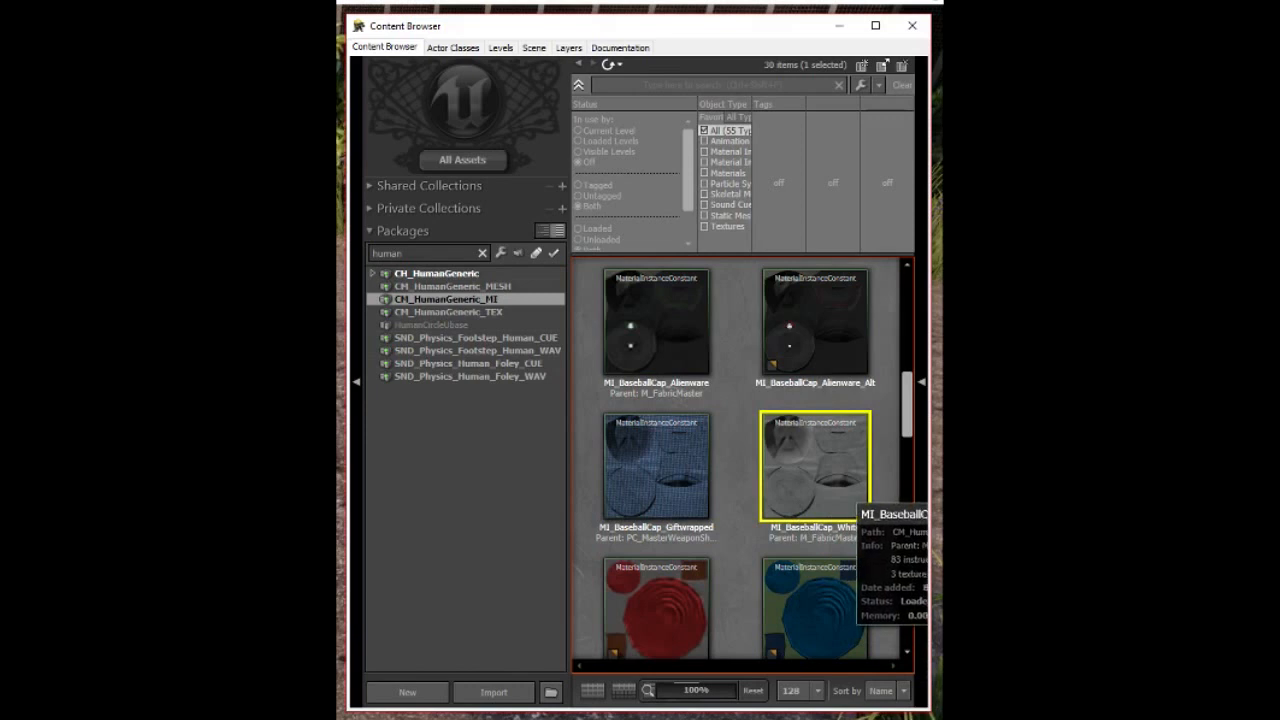
Look through the material instances in CM_HumanGeneric_MI and select MI_3D_Glasses as the base material.
{"action": "scroll", "coordinate": [845, 495], "scroll_direction": "up", "scroll_amount": 6}
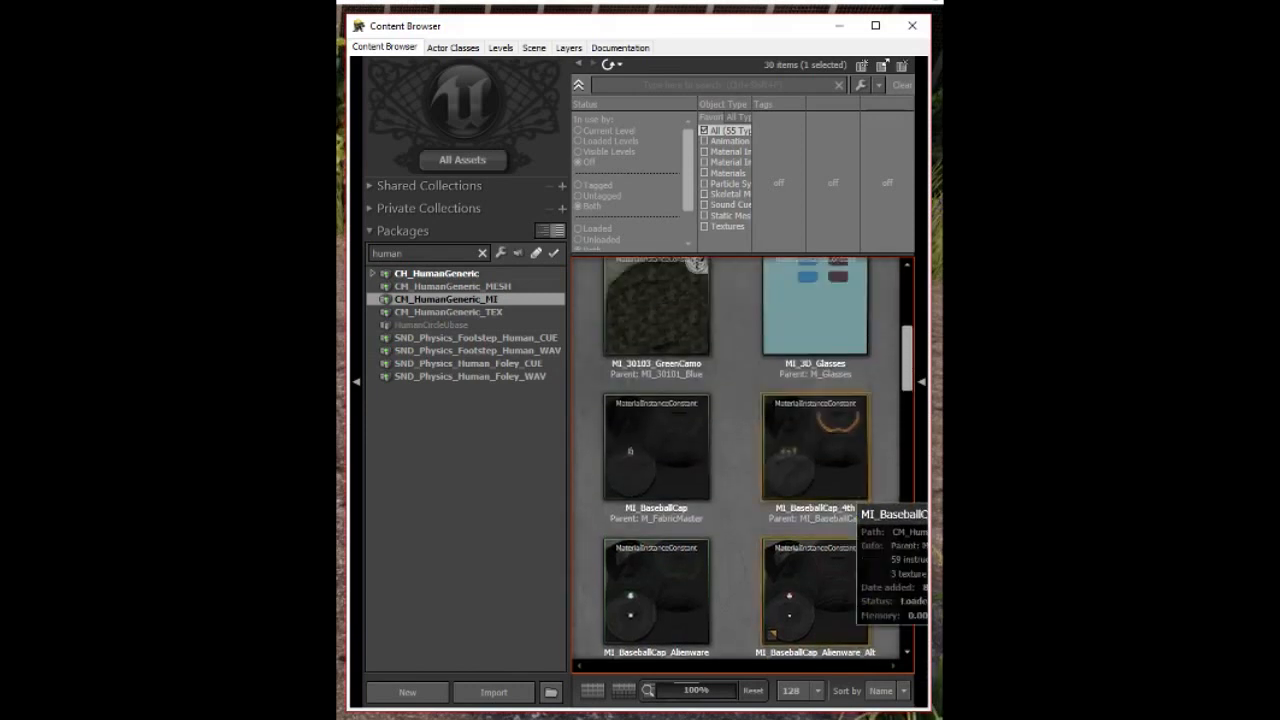
{"action": "scroll", "coordinate": [845, 500], "scroll_direction": "up", "scroll_amount": 1}
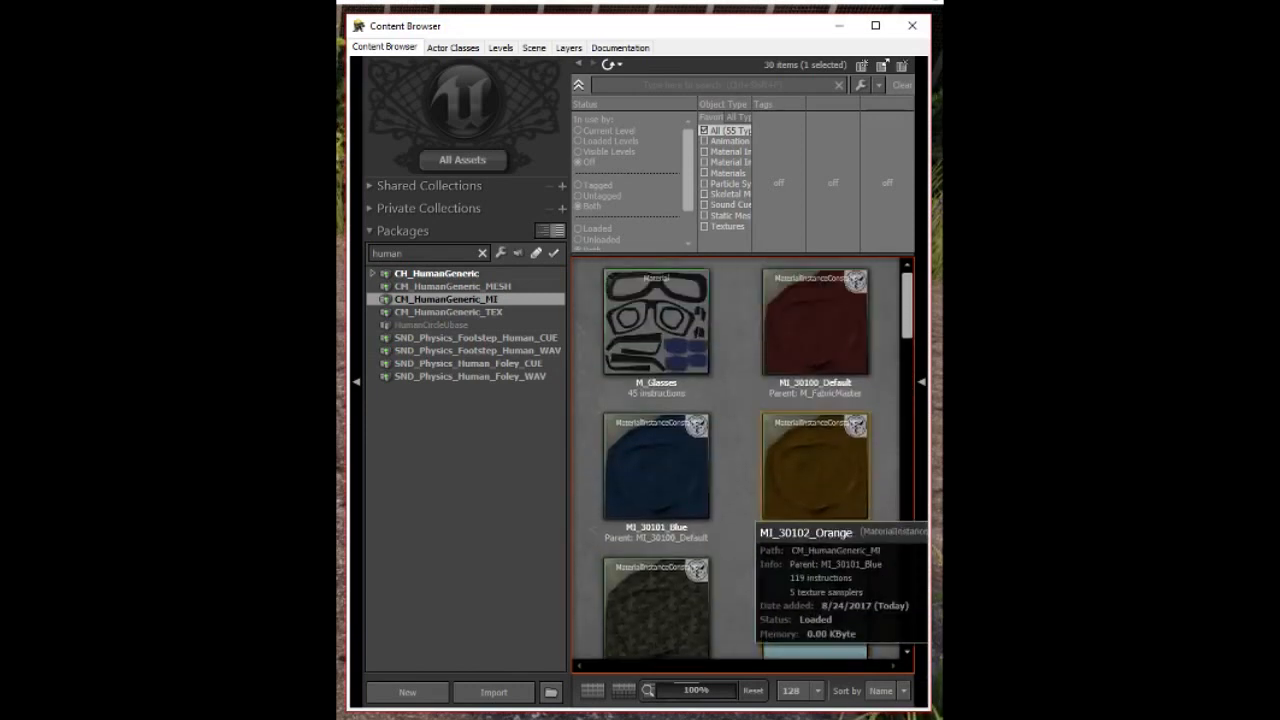
{"action": "scroll", "coordinate": [845, 500], "scroll_direction": "down", "scroll_amount": 5}
{"action": "scroll", "coordinate": [745, 458], "scroll_direction": "down", "scroll_amount": 8}
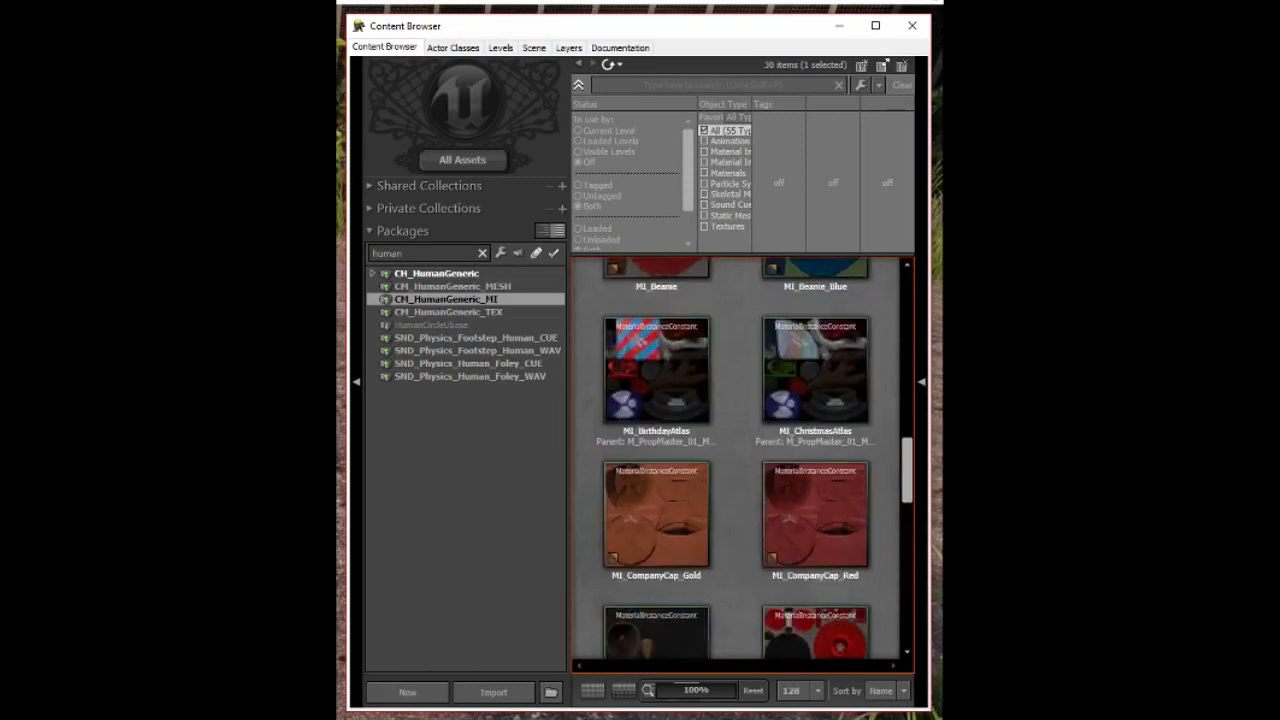
{"action": "scroll", "coordinate": [745, 458], "scroll_direction": "down", "scroll_amount": 4}
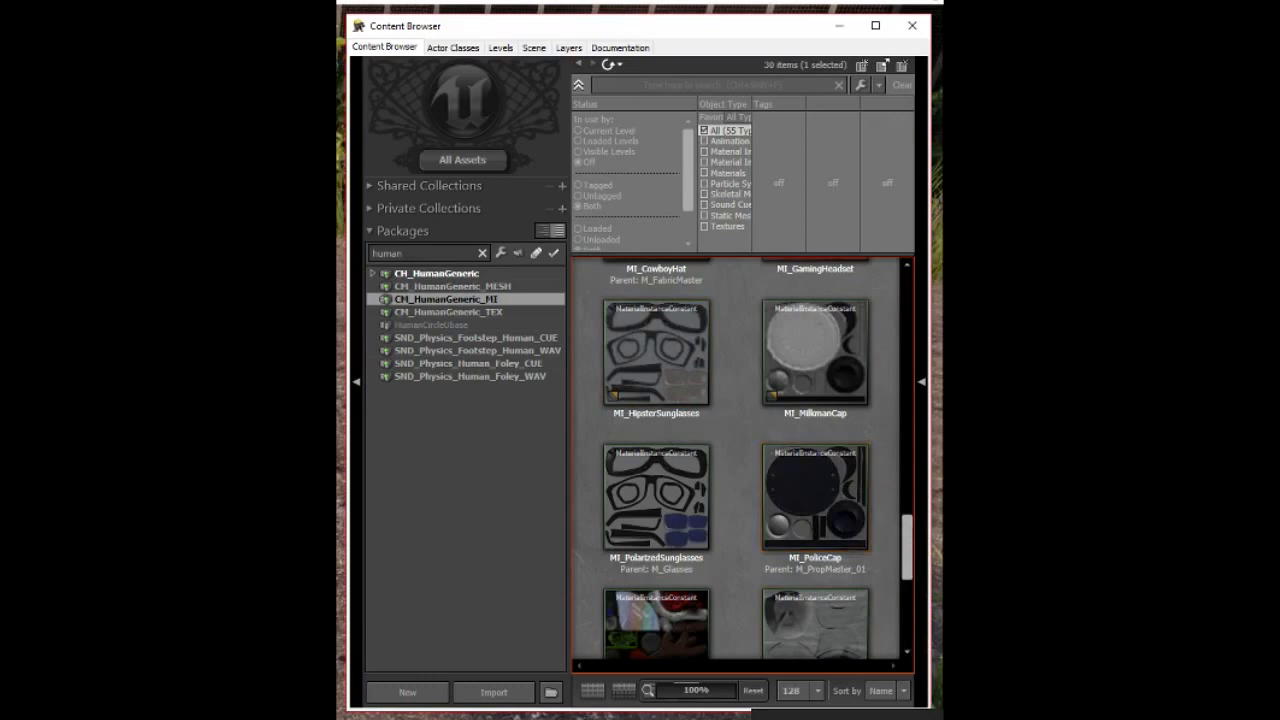
{"action": "scroll", "coordinate": [815, 497], "scroll_direction": "up", "scroll_amount": 5}
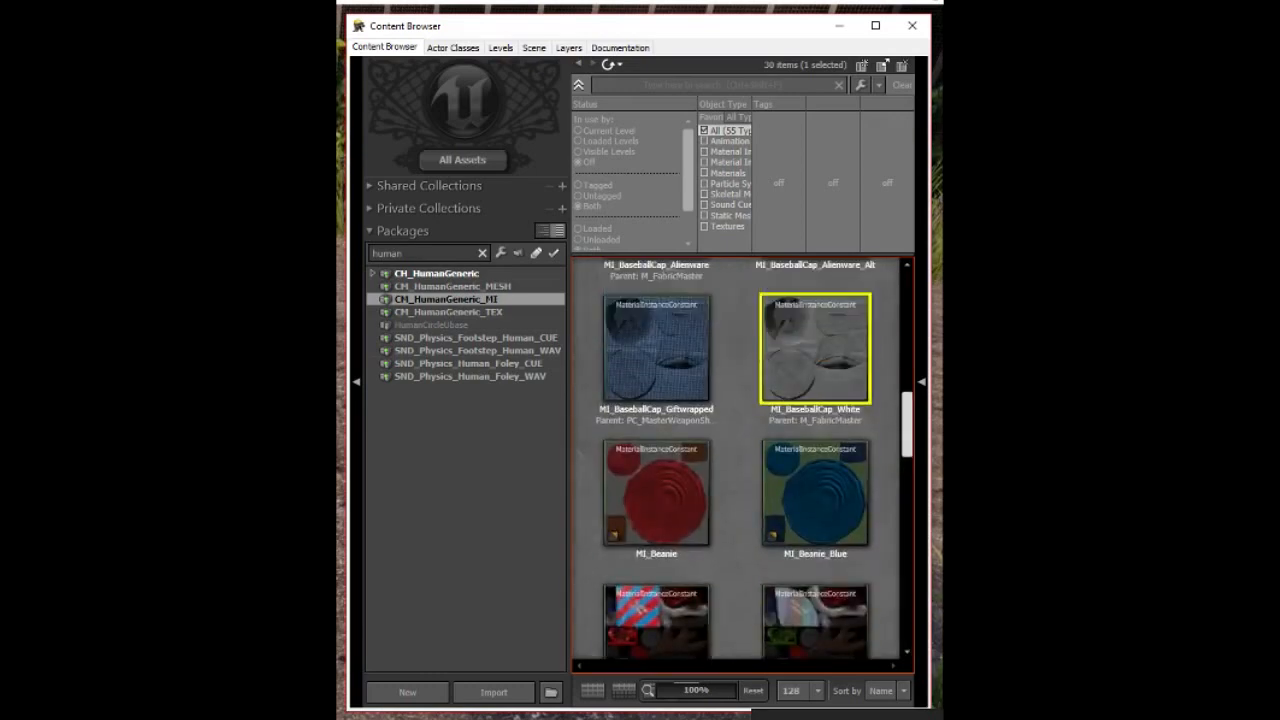
{"action": "scroll", "coordinate": [740, 458], "scroll_direction": "up", "scroll_amount": 6}
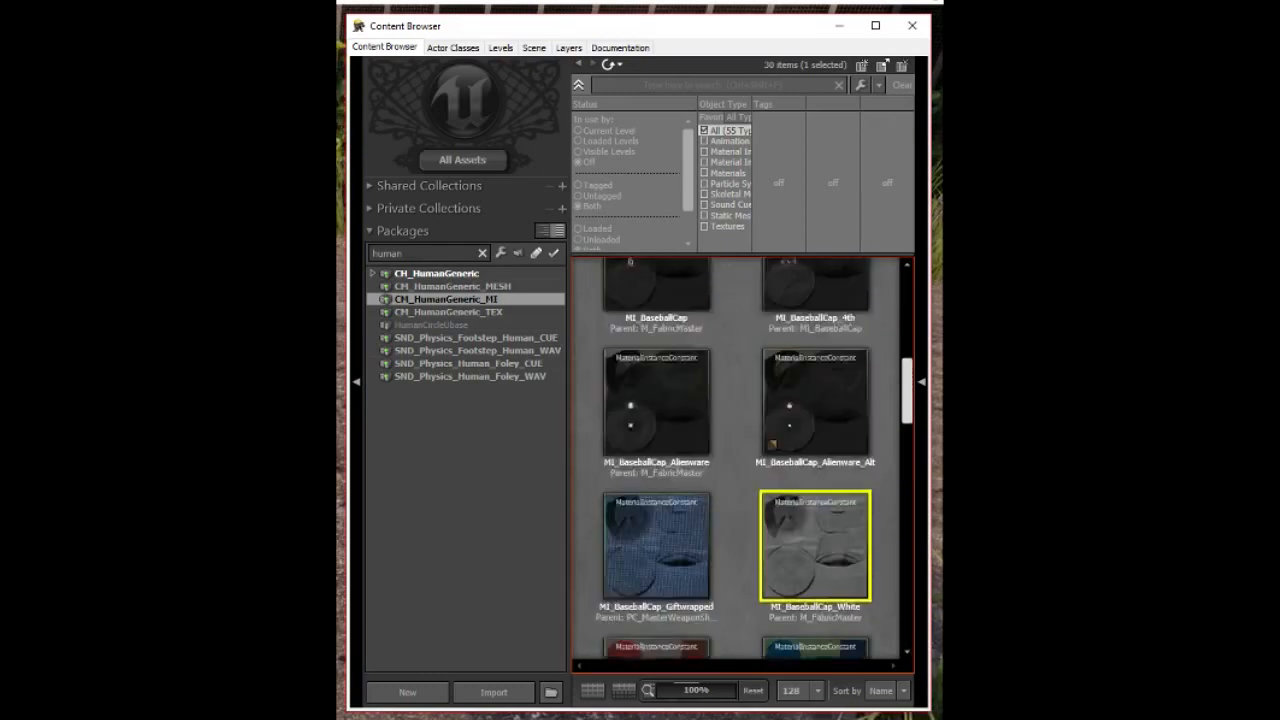
{"action": "scroll", "coordinate": [696, 386], "scroll_direction": "up", "scroll_amount": 3}
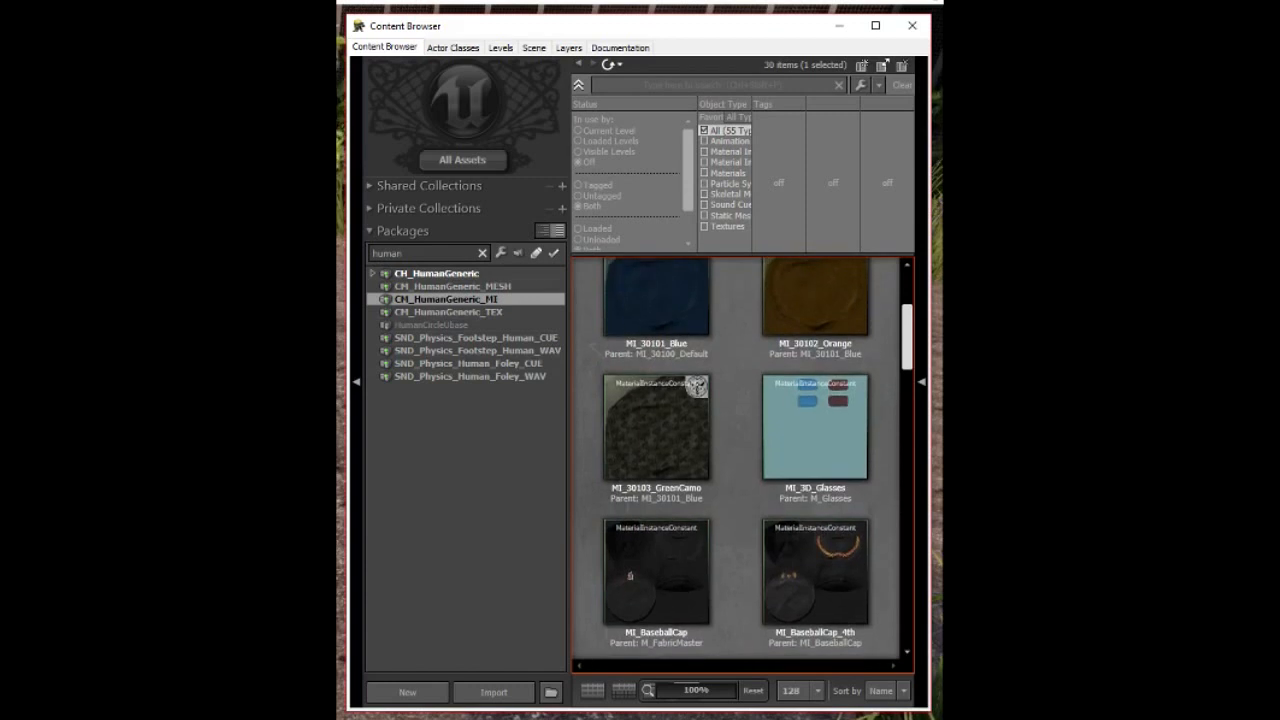
{"action": "left_click", "coordinate": [822, 455]}
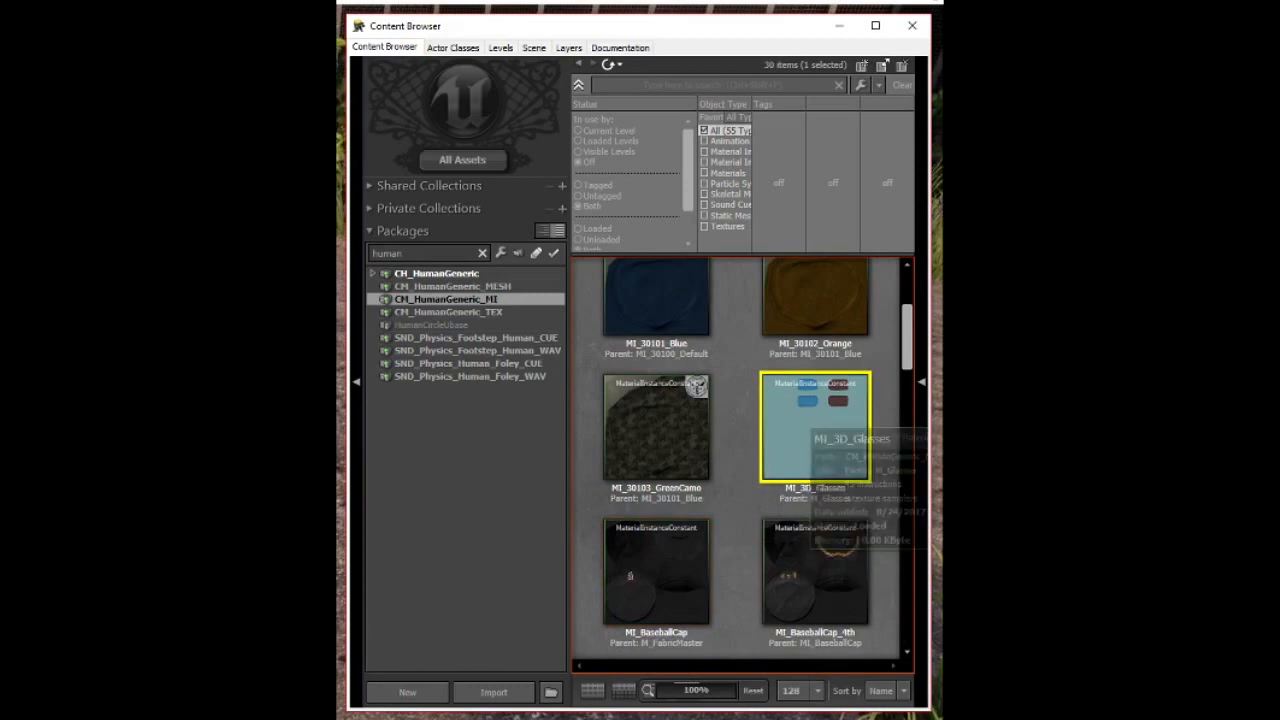
Start a new constant material instance from MI_3D_Glasses and set its package to MESH_Daisy.
{"action": "right_click", "coordinate": [798, 411]}
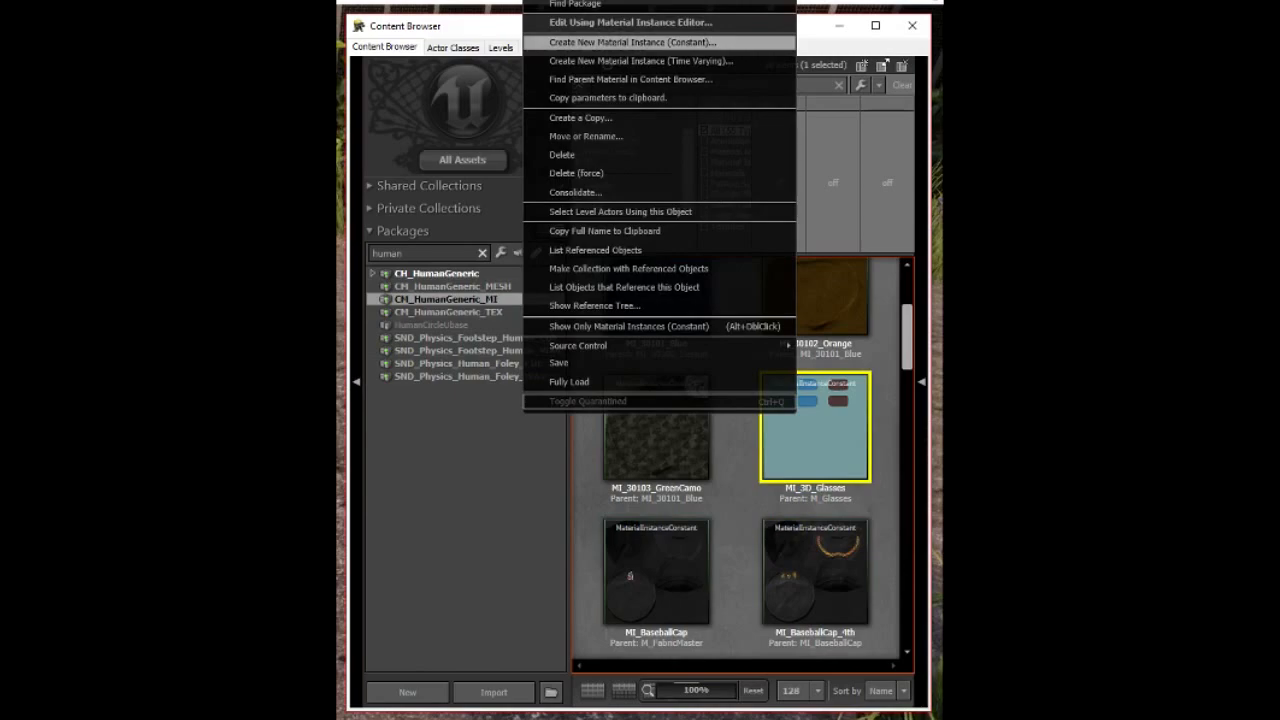
{"action": "left_click", "coordinate": [633, 42]}
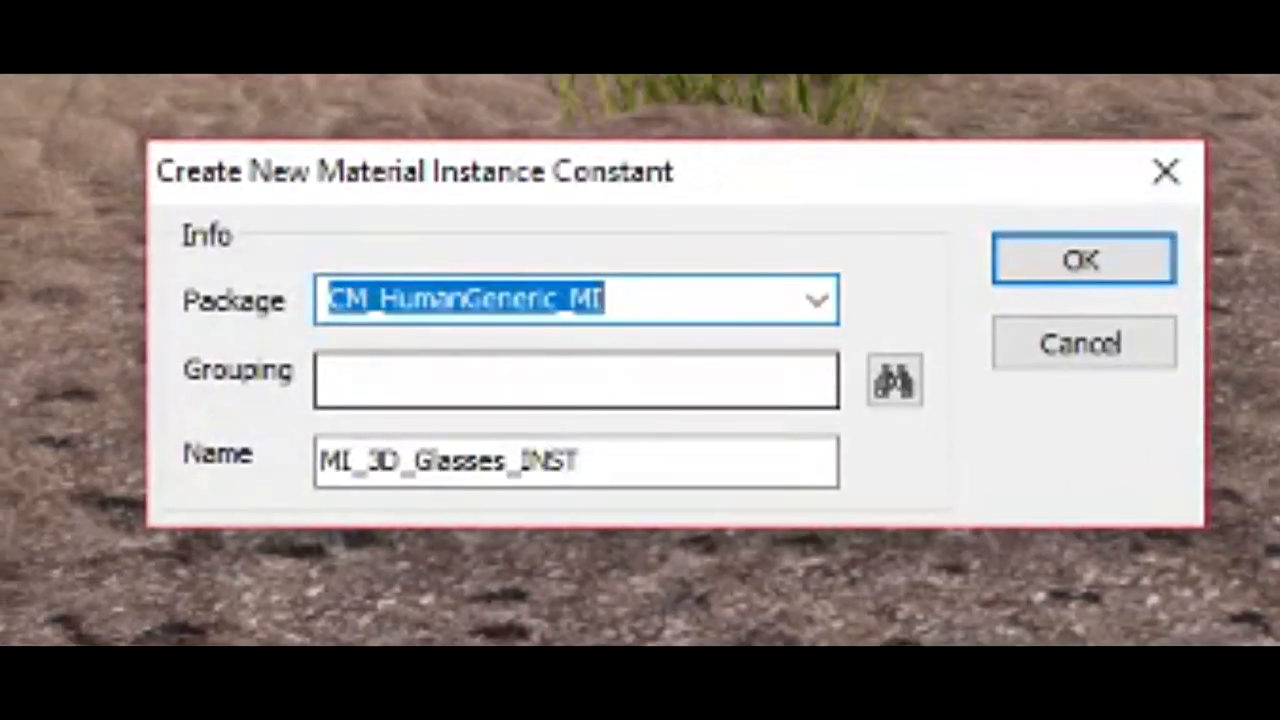
{"action": "type", "text": "ME"}
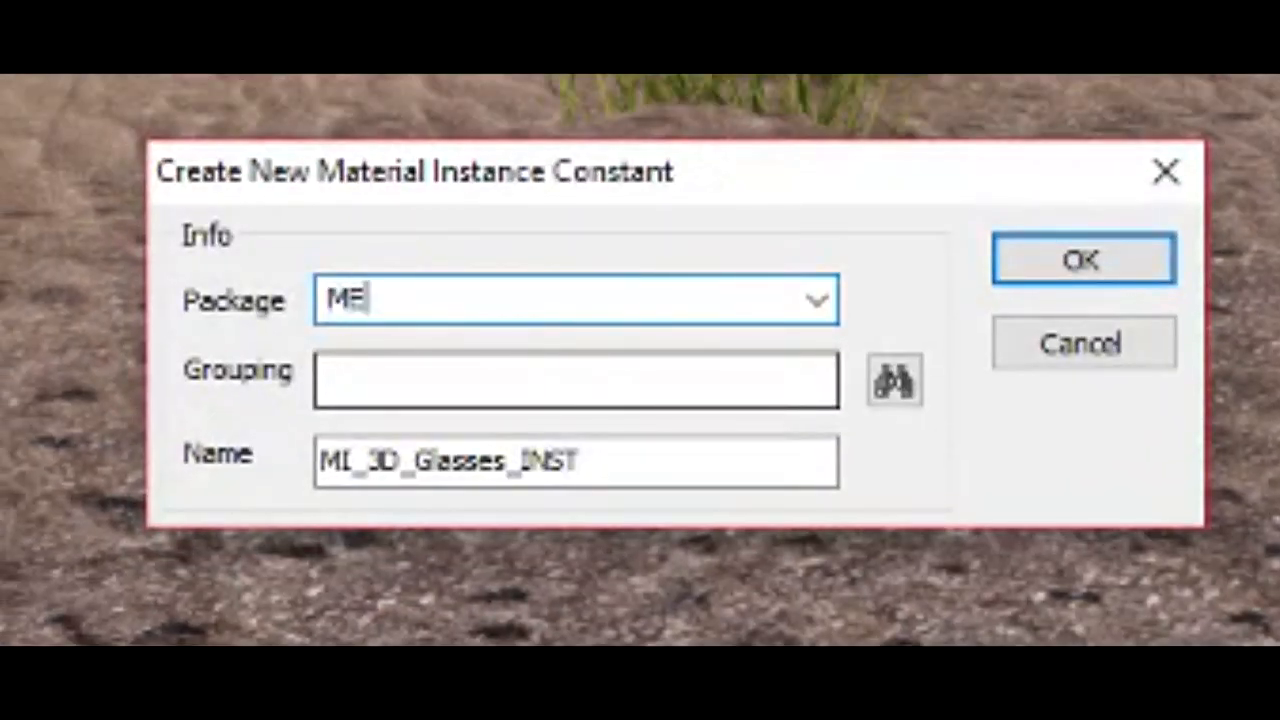
{"action": "type", "text": "SH_Daisy"}
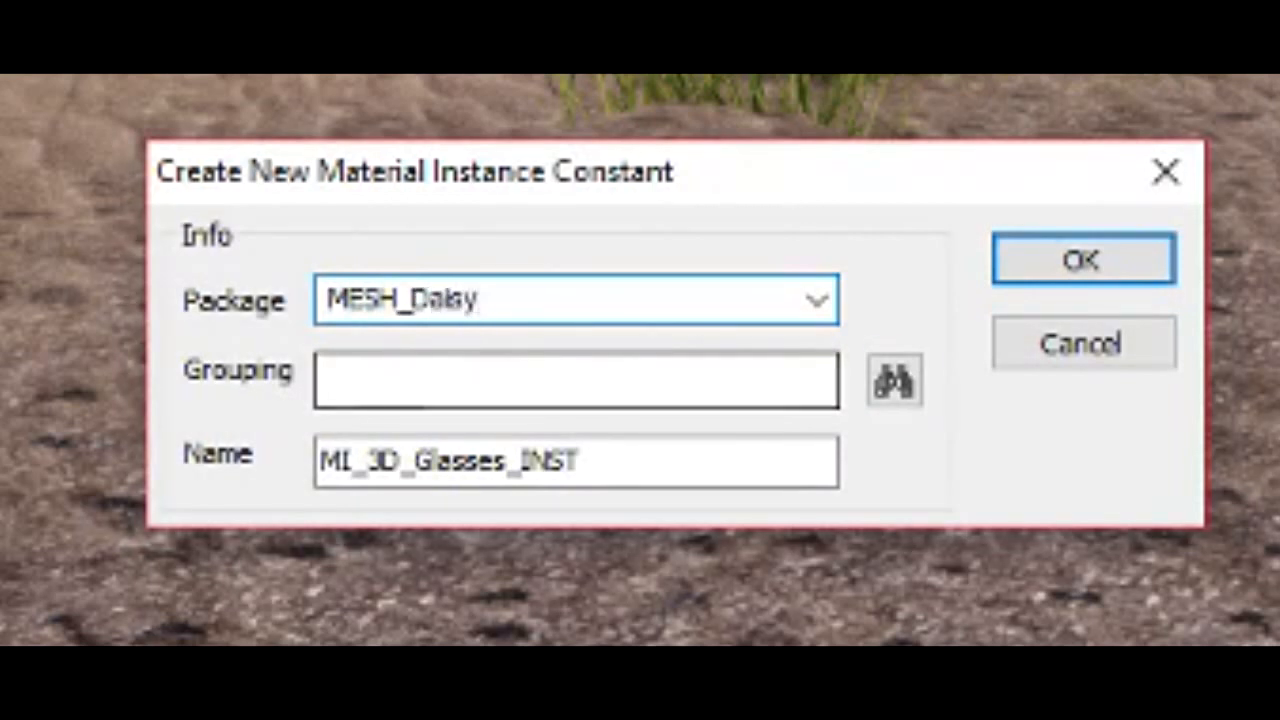
{"action": "left_click", "coordinate": [817, 300]}
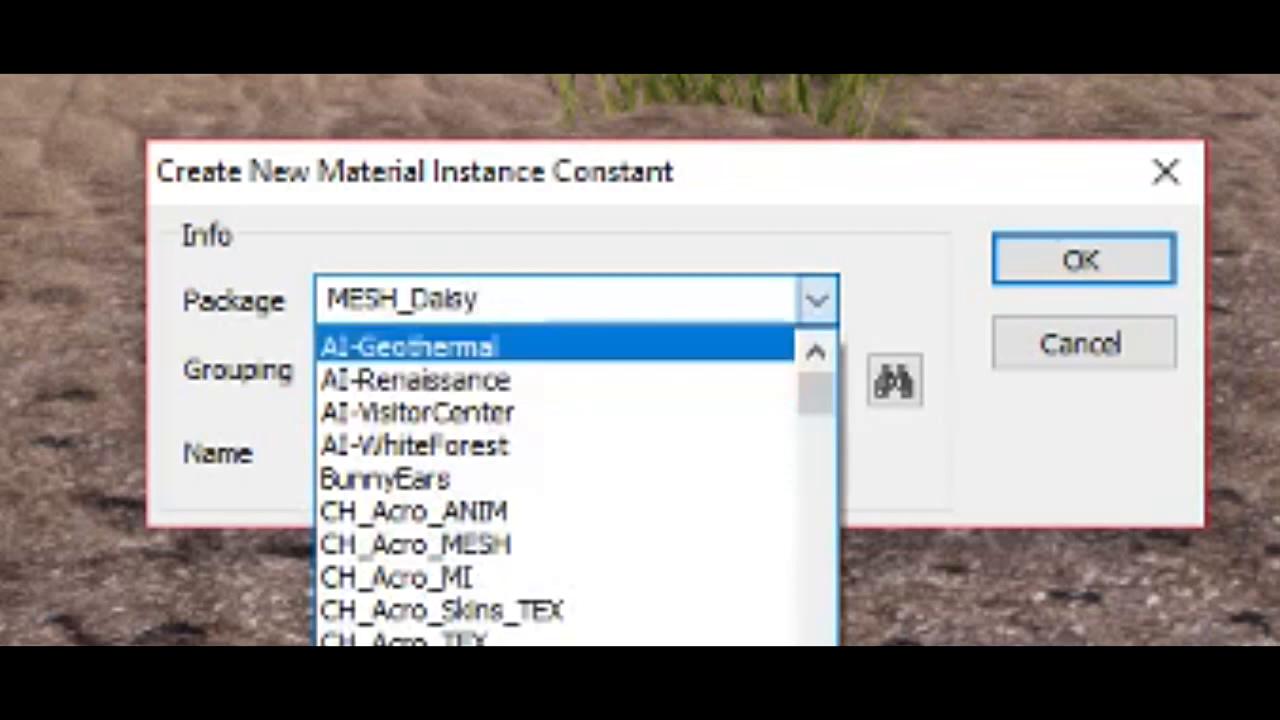
{"action": "left_click", "coordinate": [817, 300]}
Name the new material instance MI_Daisy and create it.
{"action": "left_click_drag", "start_coordinate": [600, 461], "coordinate": [368, 461]}
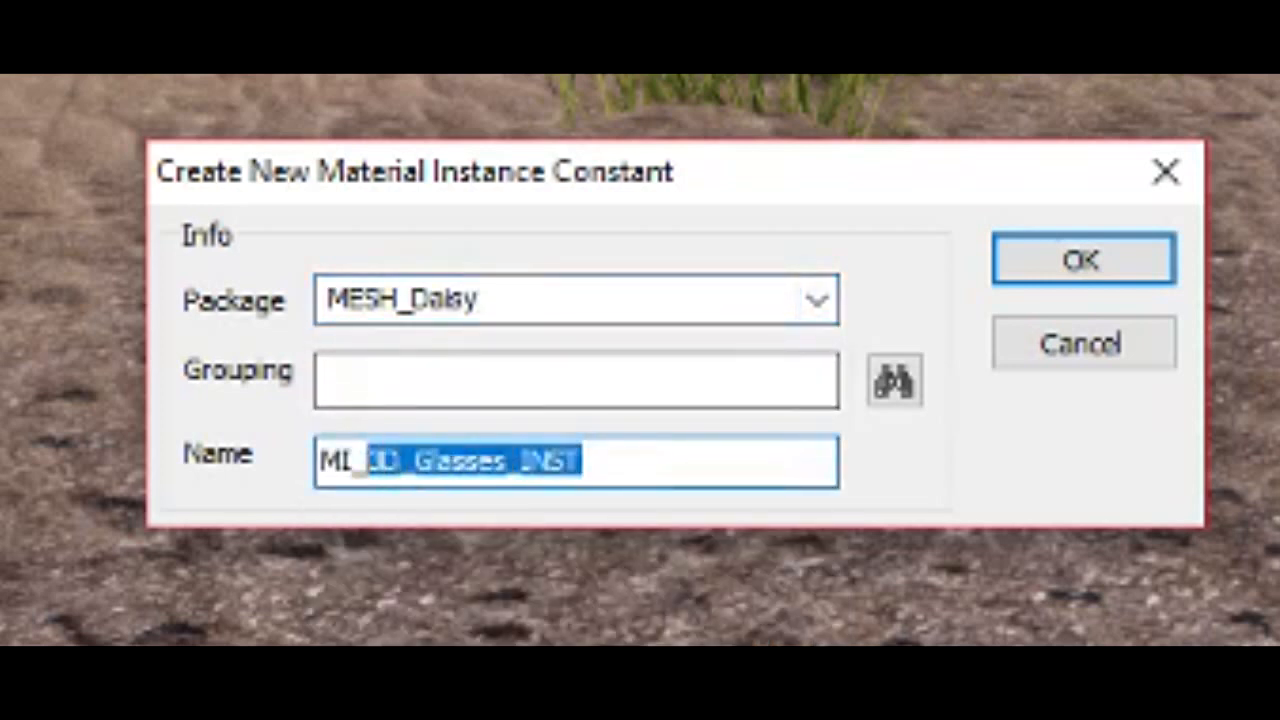
{"action": "type", "text": "DAI"}
{"action": "key", "text": "BackSpace"}
{"action": "key", "text": "BackSpace"}
{"action": "type", "text": "aisy"}
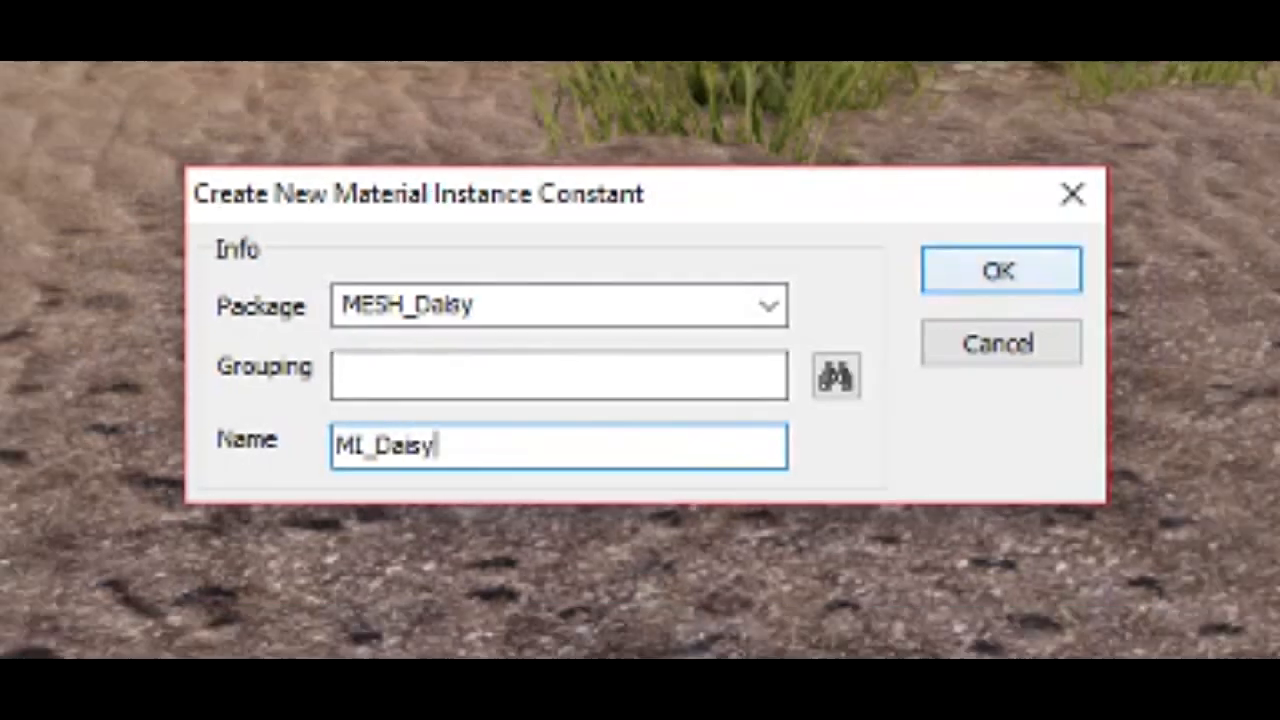
{"action": "key", "text": "Return"}
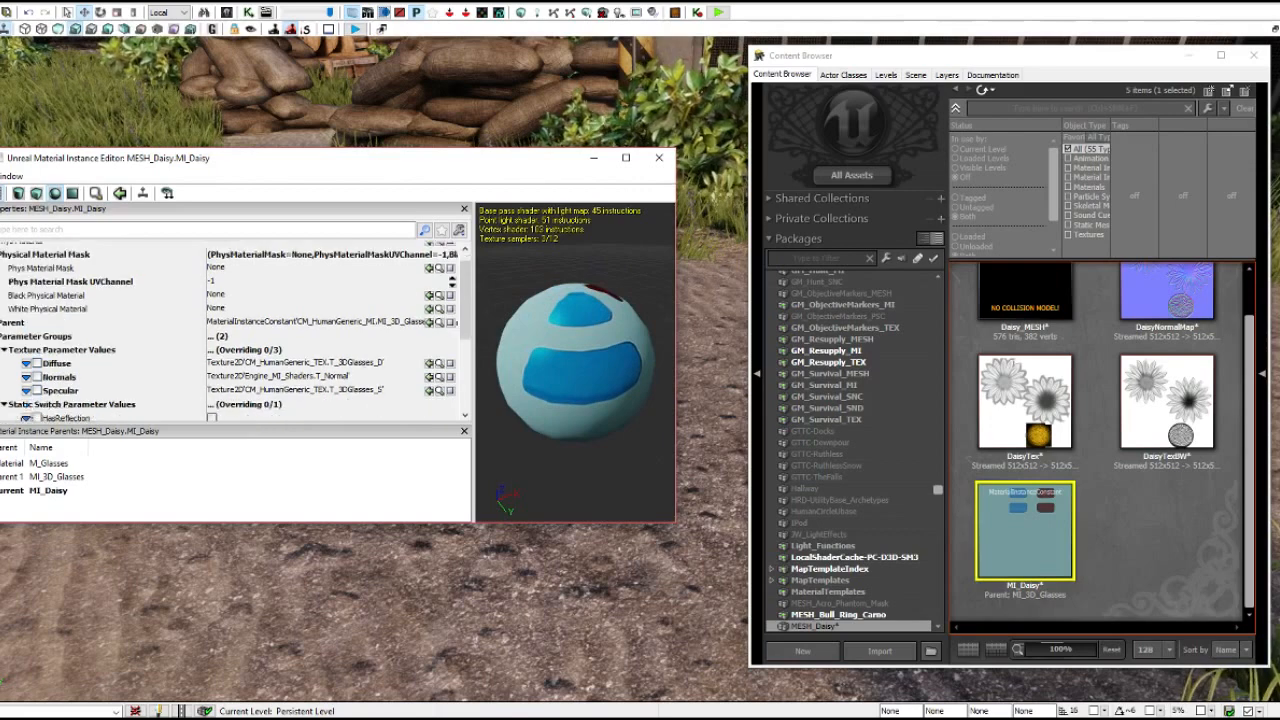
Override the Diffuse texture parameter of MI_Daisy and assign the DaisyTex texture to it.
{"action": "mouse_move", "coordinate": [600, 365]}
{"action": "left_mouse_down"}
{"action": "mouse_move", "coordinate": [515, 372]}
{"action": "mouse_move", "coordinate": [528, 345]}
{"action": "mouse_move", "coordinate": [625, 345]}
{"action": "mouse_move", "coordinate": [605, 335]}
{"action": "mouse_move", "coordinate": [600, 370]}
{"action": "mouse_move", "coordinate": [590, 350]}
{"action": "left_mouse_up"}
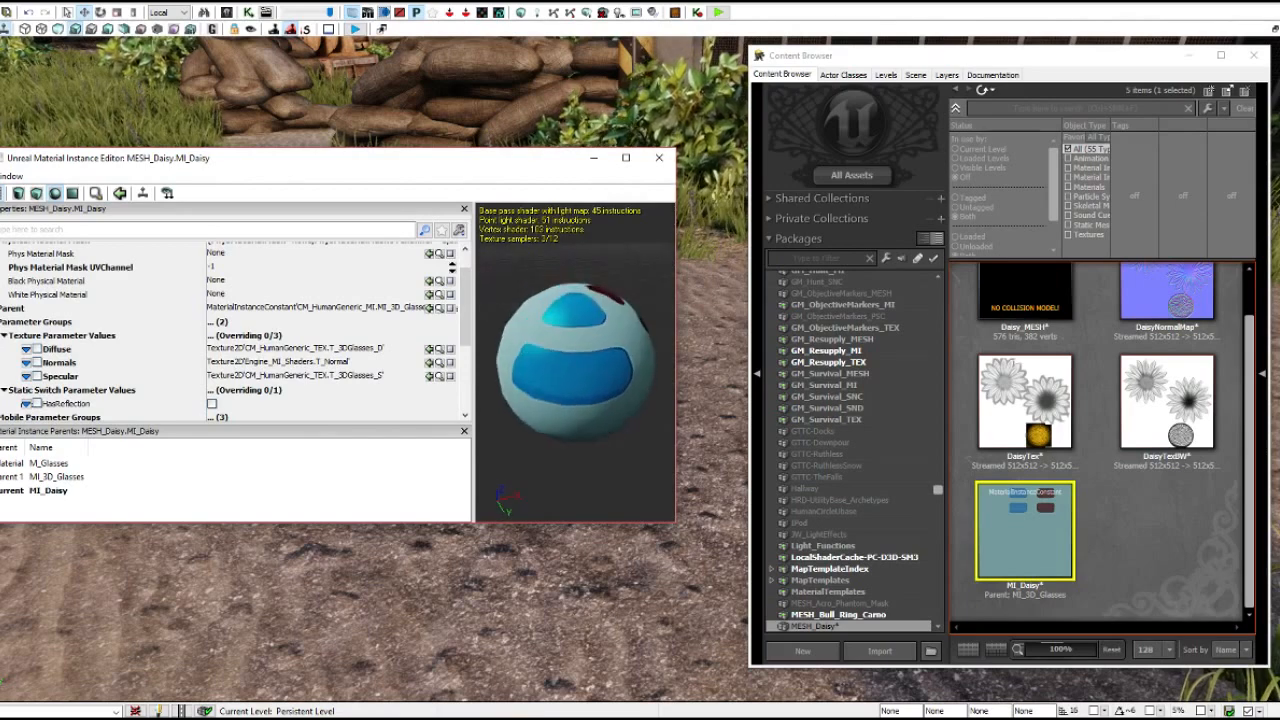
{"action": "left_click", "coordinate": [37, 349]}
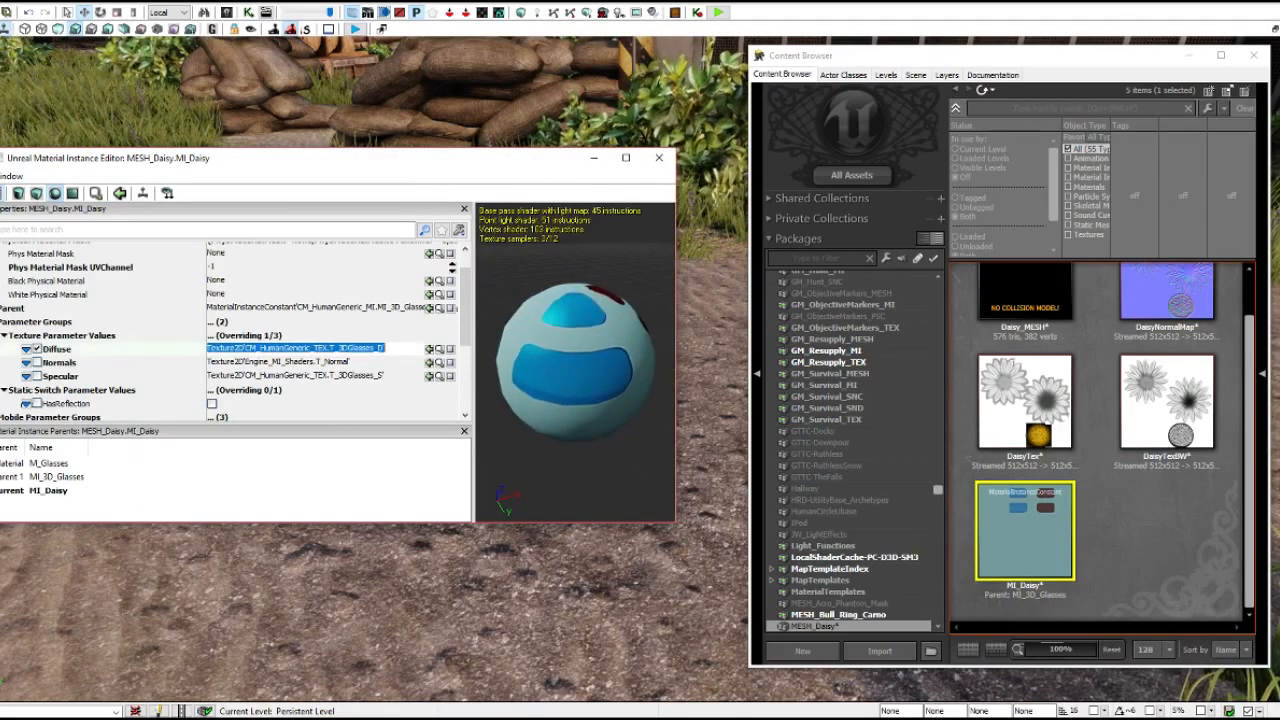
{"action": "left_click", "coordinate": [1024, 400]}
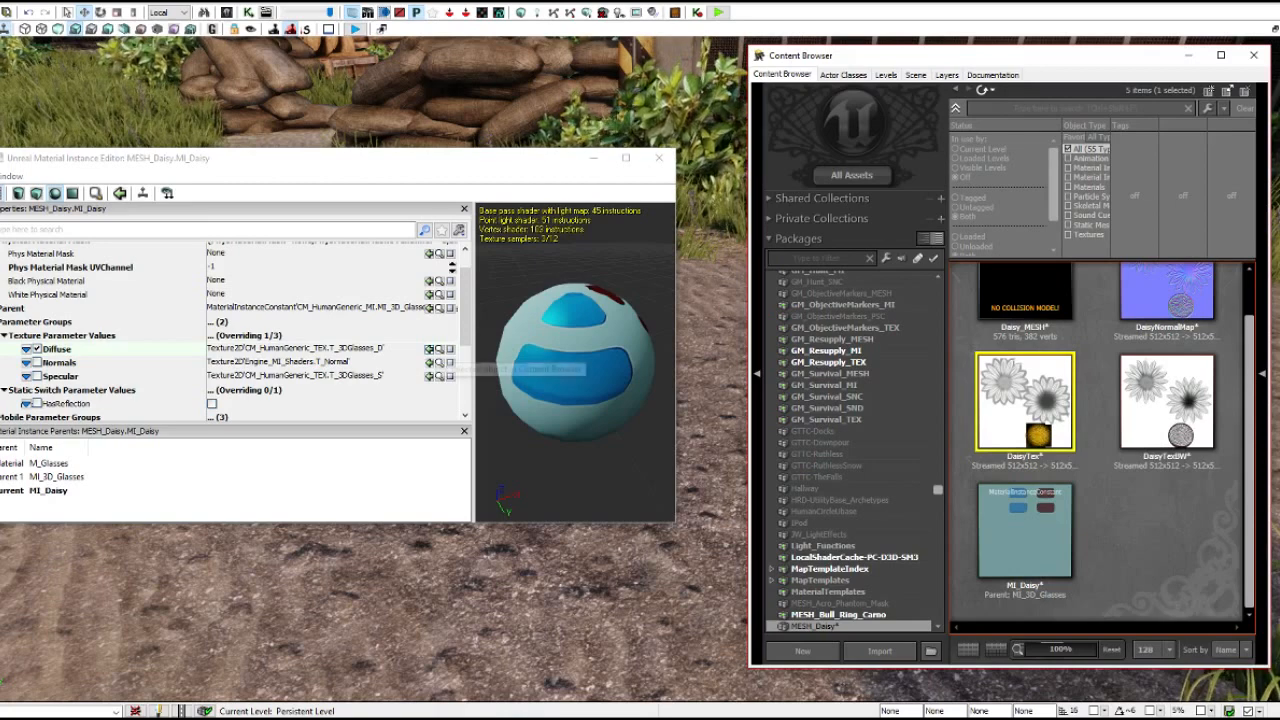
{"action": "left_click", "coordinate": [429, 348]}
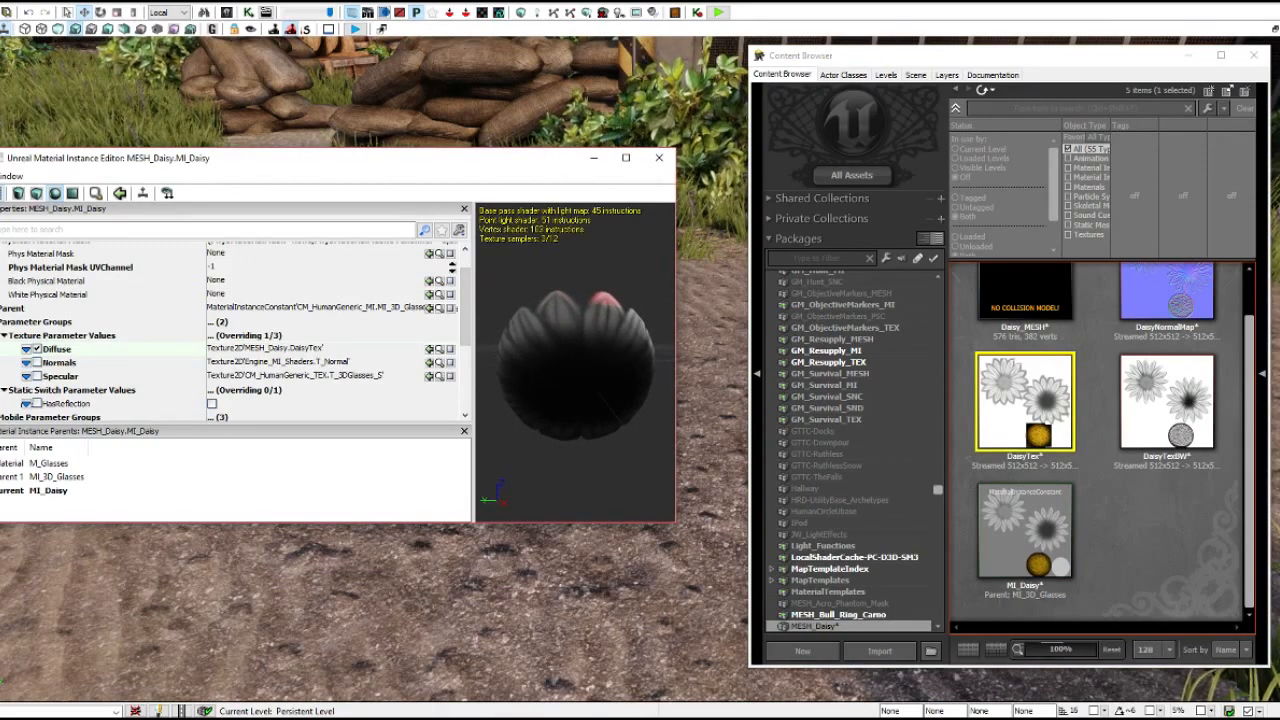
Override the Specular texture parameter of MI_Daisy with DaisyTexBW and check the preview sphere.
{"action": "left_click", "coordinate": [37, 376]}
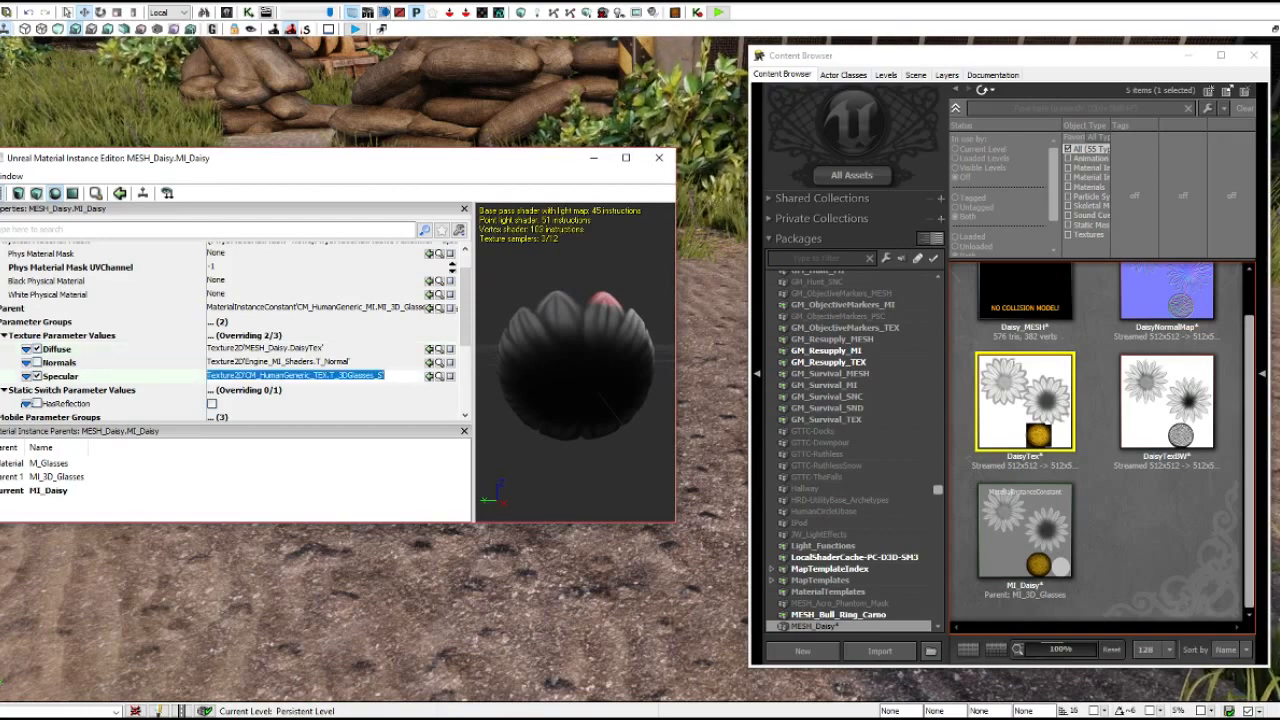
{"action": "left_click", "coordinate": [1162, 405]}
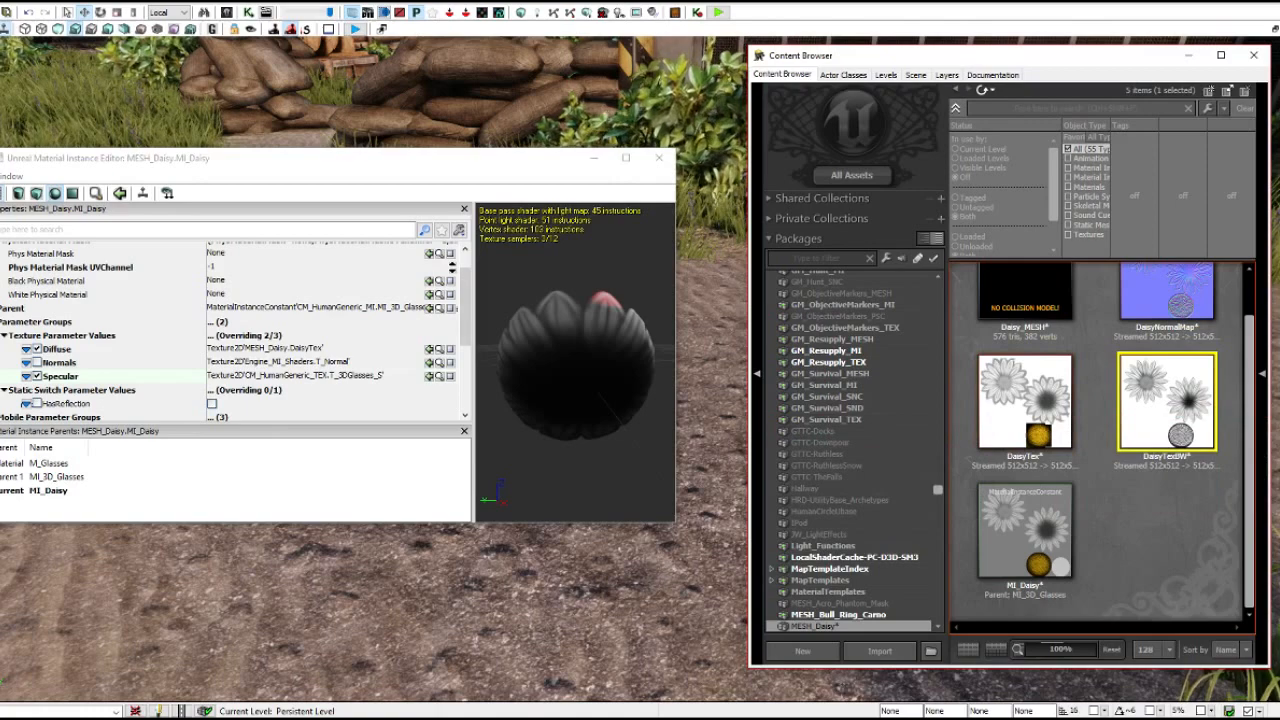
{"action": "left_click", "coordinate": [429, 376]}
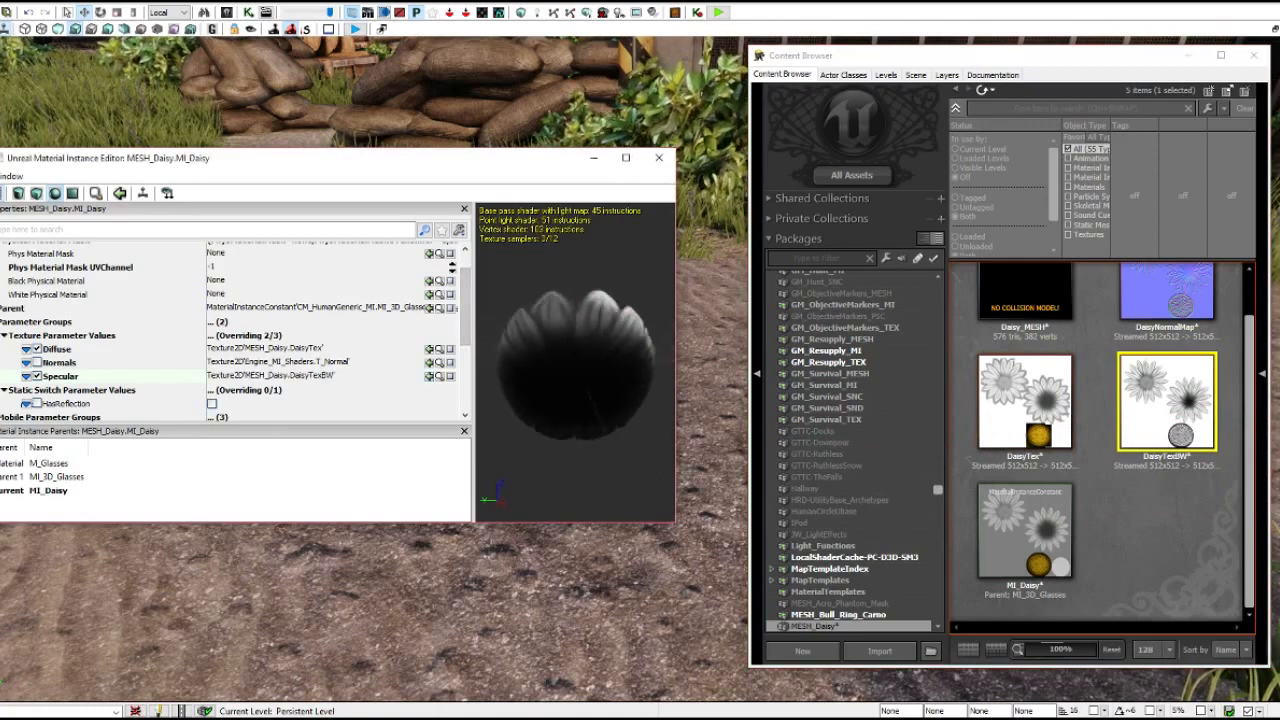
{"action": "mouse_move", "coordinate": [576, 362]}
{"action": "left_mouse_down"}
{"action": "mouse_move", "coordinate": [652, 364]}
{"action": "mouse_move", "coordinate": [534, 364]}
{"action": "mouse_move", "coordinate": [598, 360]}
{"action": "left_mouse_up"}
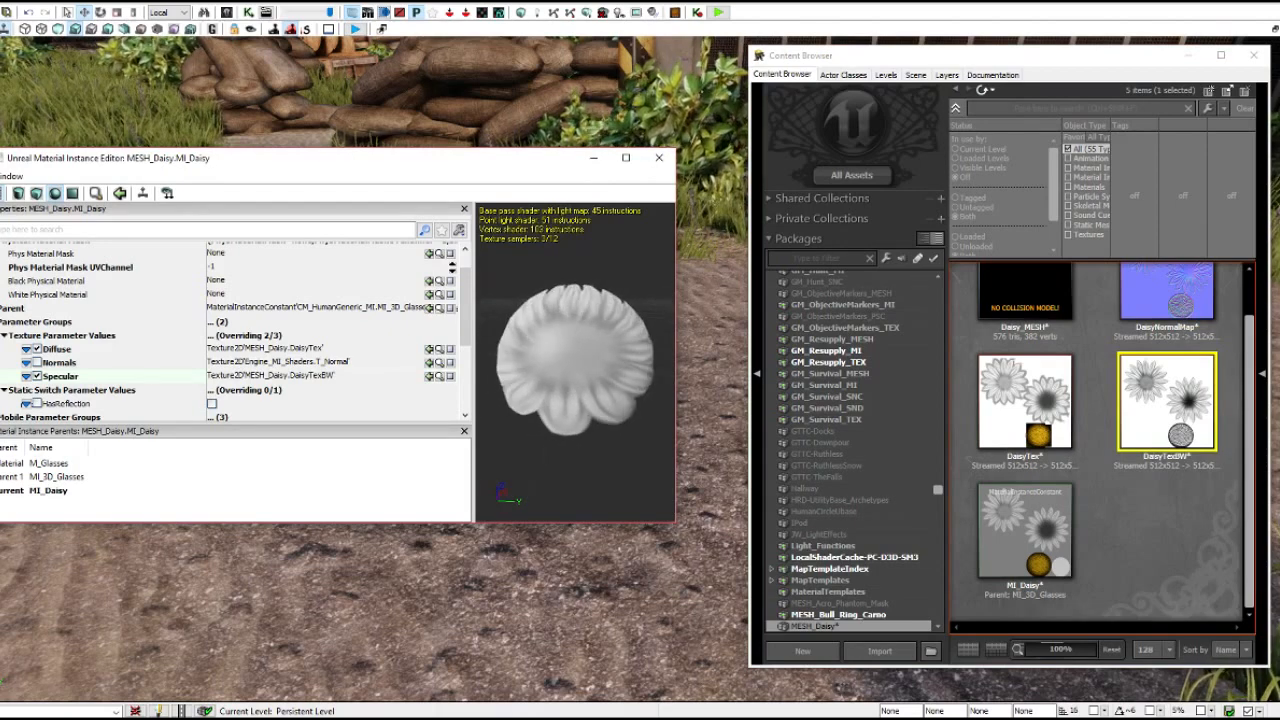
Override the Normals texture parameter of MI_Daisy with DaisyNormalMap and close the material instance editor.
{"action": "left_click", "coordinate": [37, 363]}
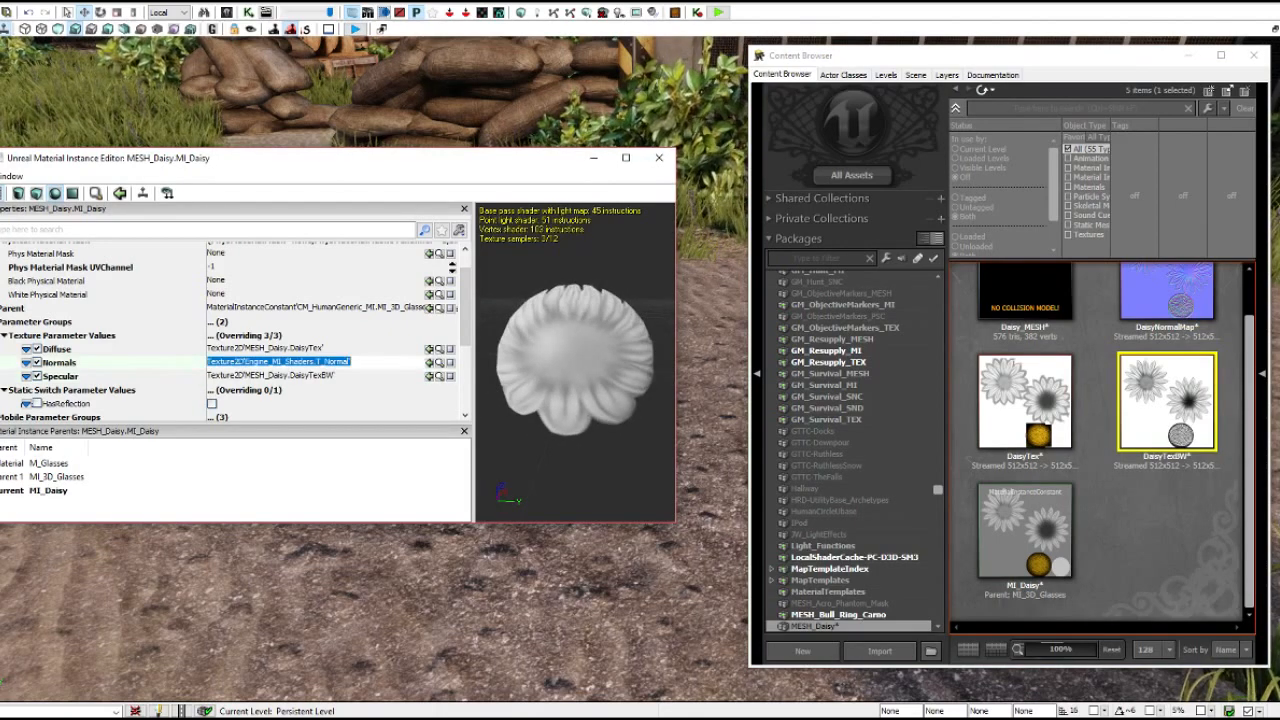
{"action": "left_click", "coordinate": [1176, 294]}
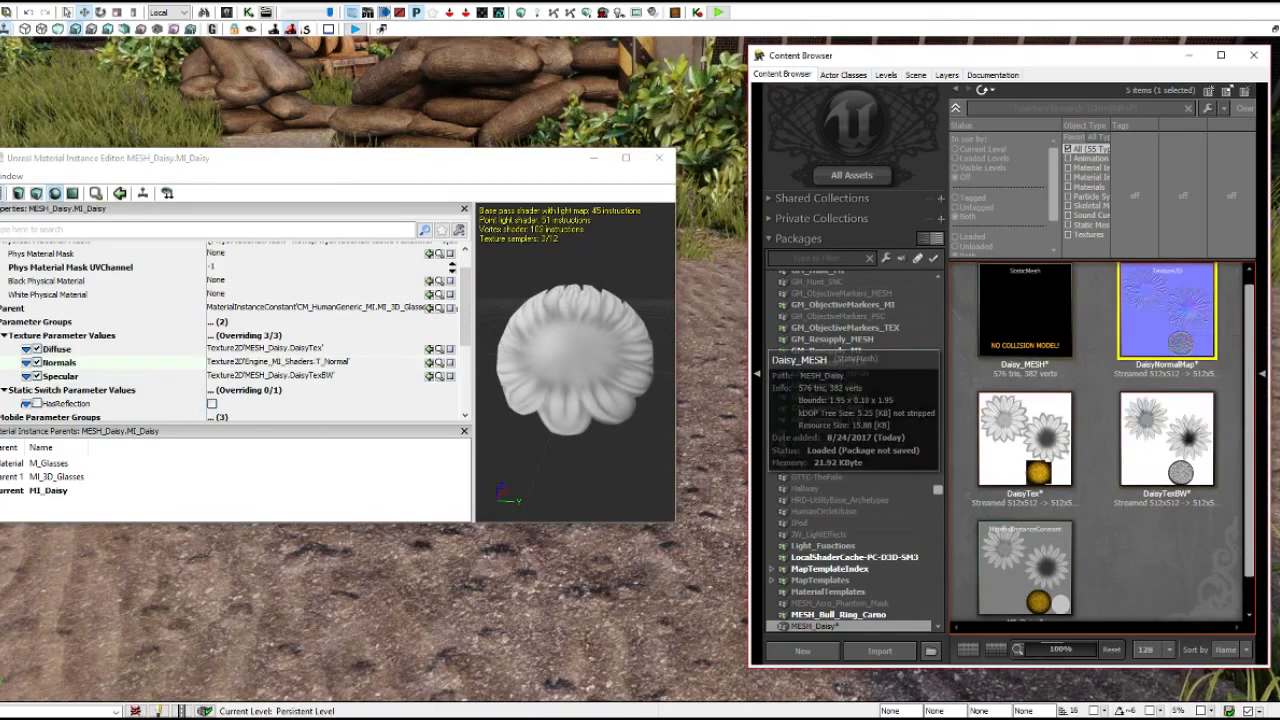
{"action": "left_click", "coordinate": [429, 363]}
{"action": "mouse_move", "coordinate": [582, 384]}
{"action": "left_mouse_down"}
{"action": "mouse_move", "coordinate": [490, 384]}
{"action": "mouse_move", "coordinate": [583, 390]}
{"action": "left_mouse_up"}
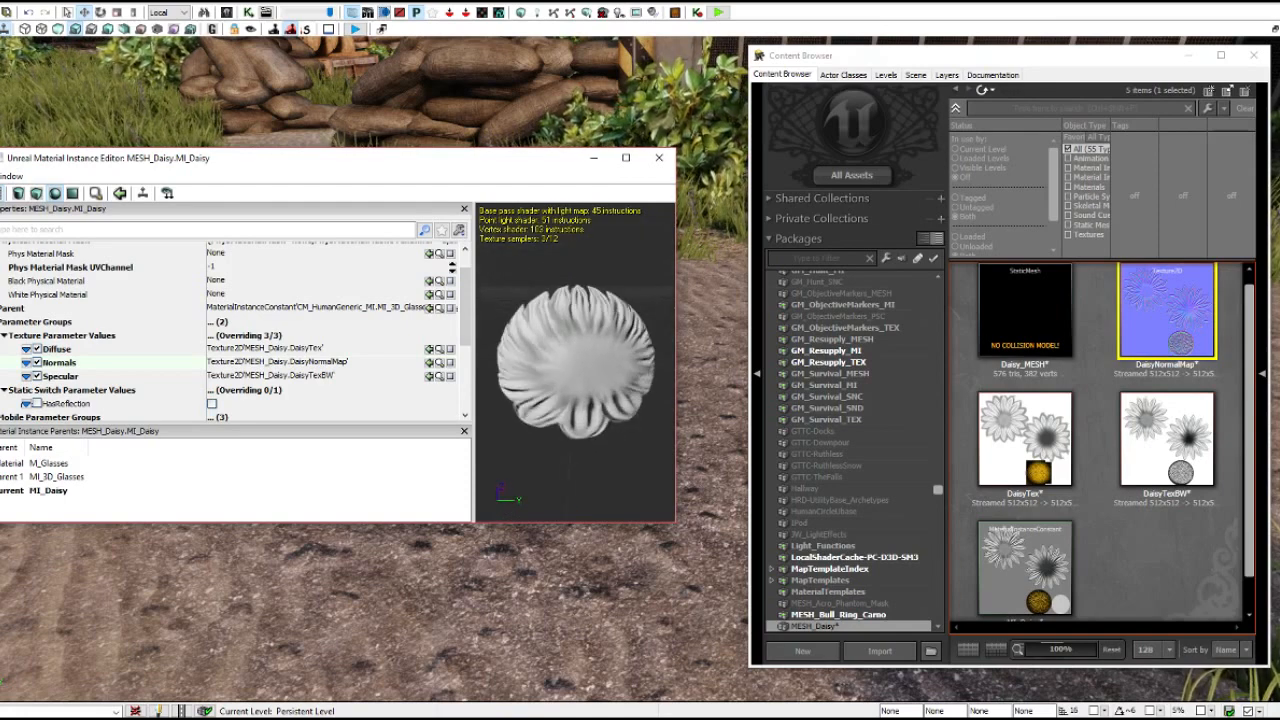
{"action": "left_click", "coordinate": [659, 158]}
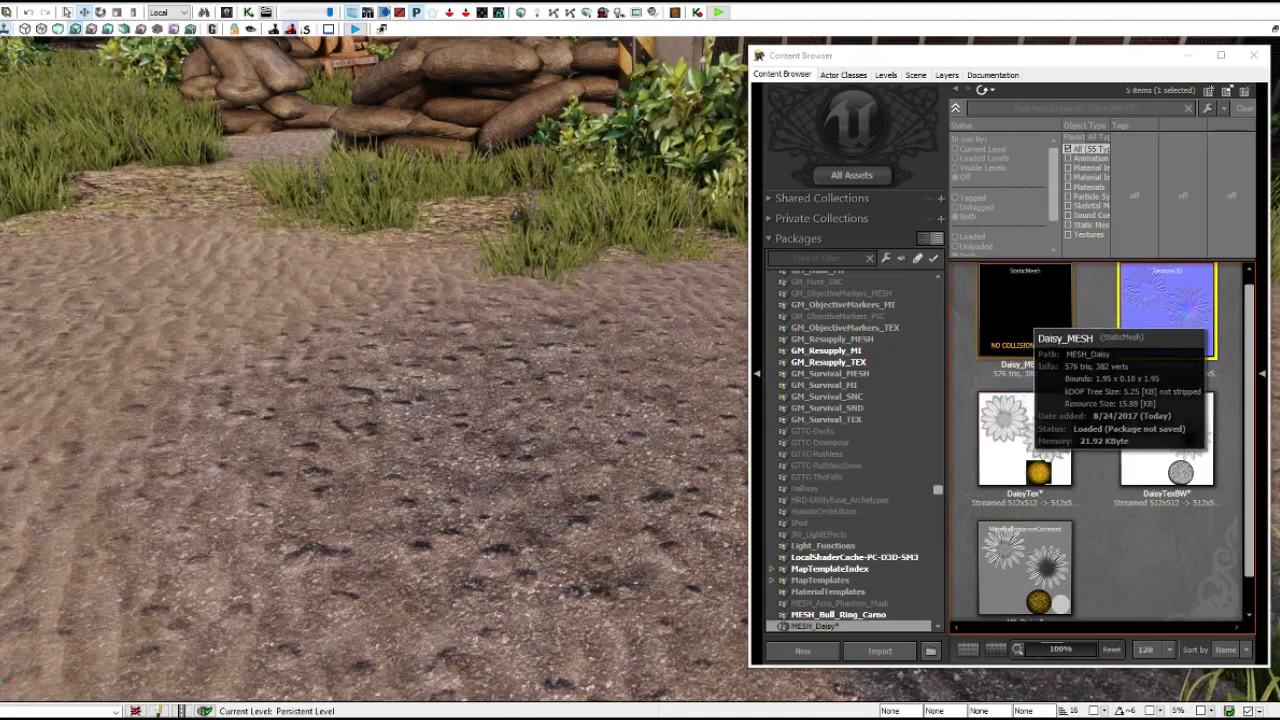
Open the Daisy_MESH static mesh for editing and filter its properties by "mat" to reach the LOD element's material.
{"action": "left_click", "coordinate": [1025, 320]}
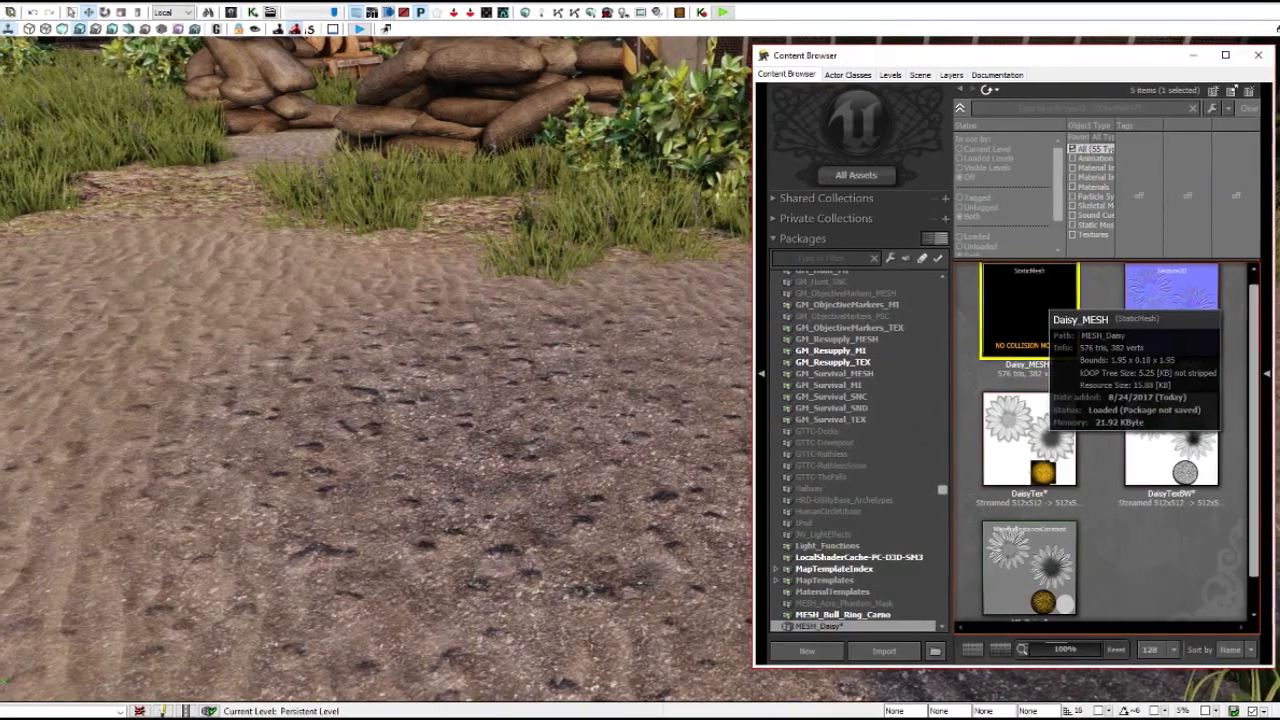
{"action": "double_click", "coordinate": [1025, 310]}
{"action": "scroll", "coordinate": [203, 350], "scroll_direction": "down", "scroll_amount": 2}
{"action": "left_click_drag", "start_coordinate": [208, 350], "coordinate": [418, 318]}
{"action": "left_click_drag", "start_coordinate": [230, 350], "coordinate": [300, 350]}
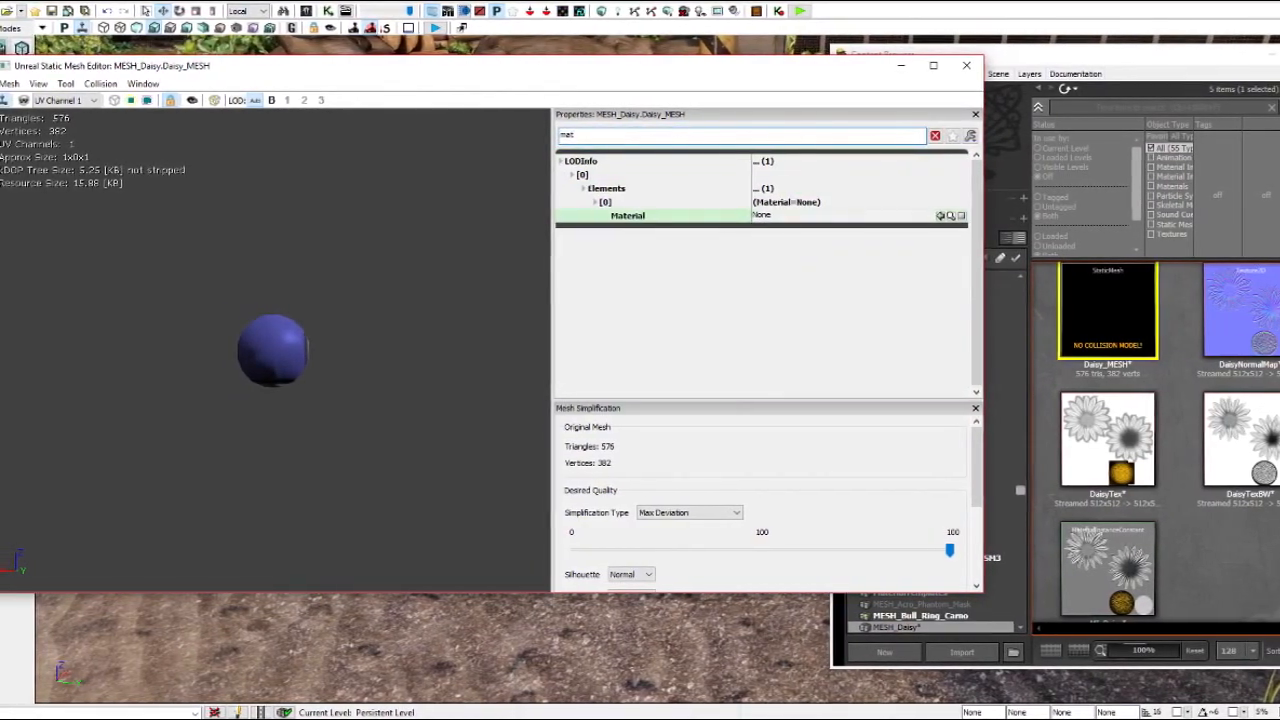
Assign MI_Daisy as the material of Daisy_MESH and inspect the textured flower up close from the front.
{"action": "scroll", "coordinate": [1160, 444], "scroll_direction": "up", "scroll_amount": 1}
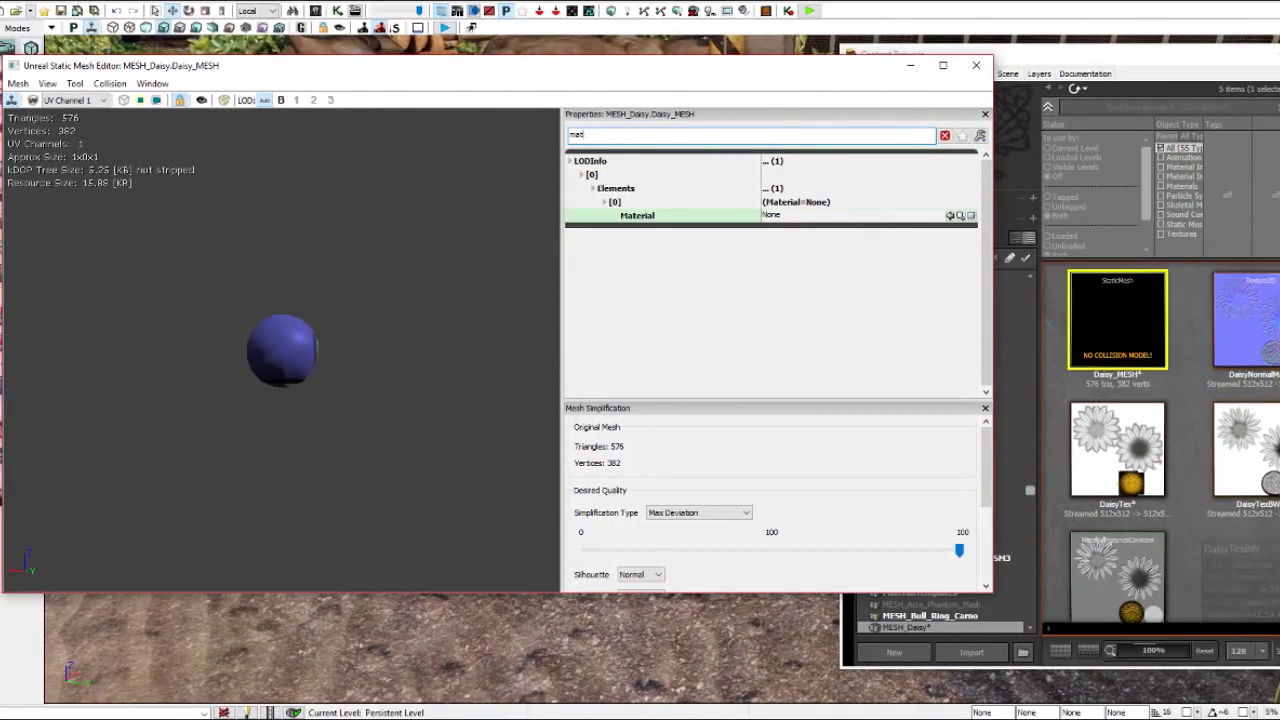
{"action": "scroll", "coordinate": [1160, 444], "scroll_direction": "down", "scroll_amount": 1}
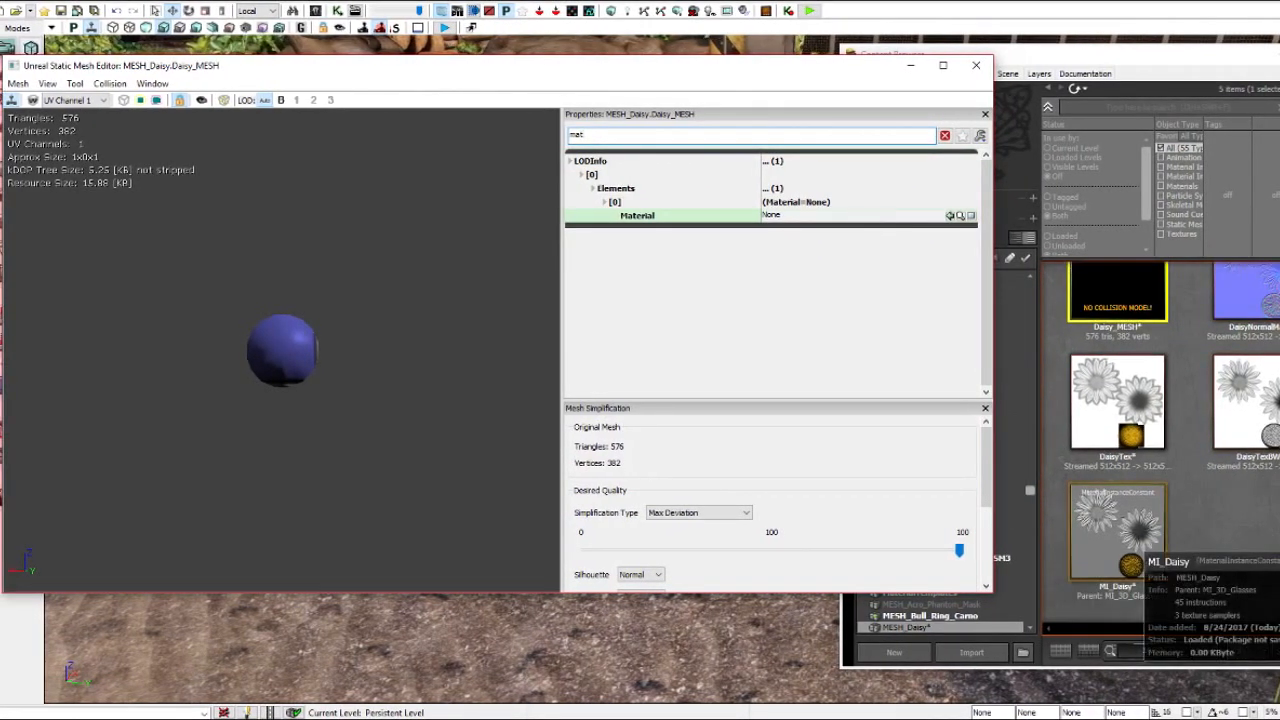
{"action": "left_click", "coordinate": [1117, 530]}
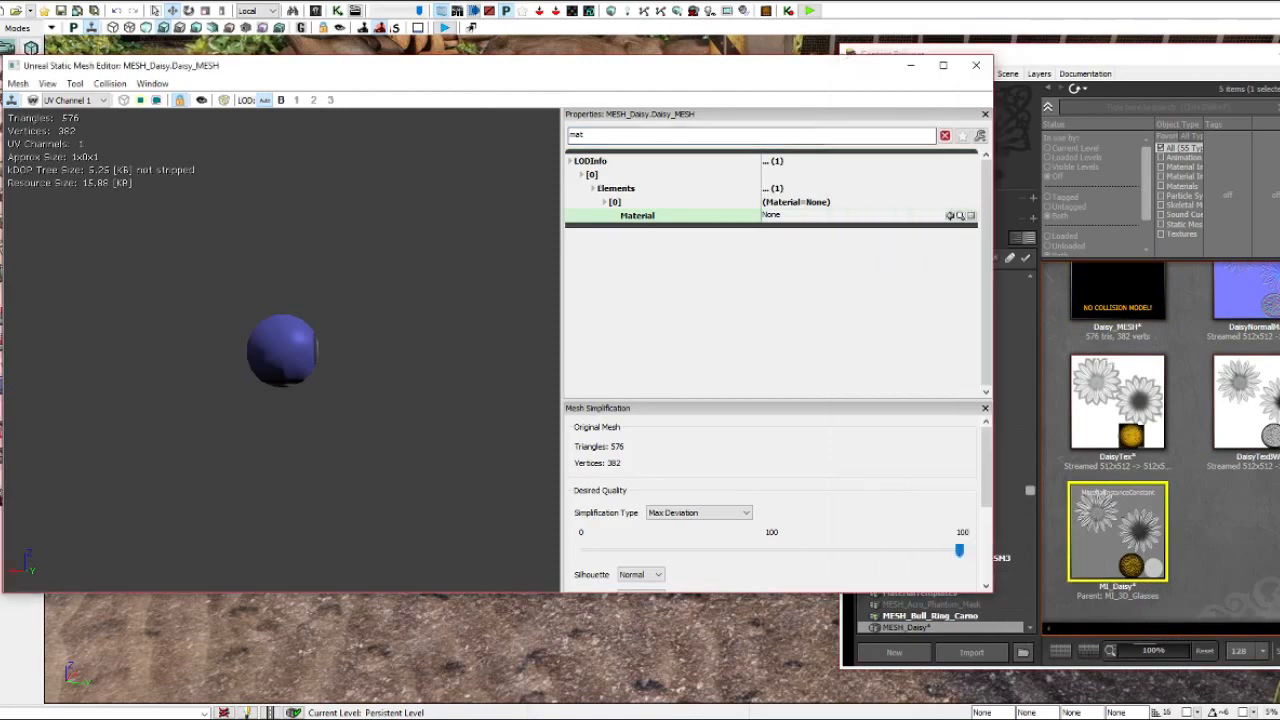
{"action": "left_click", "coordinate": [949, 215]}
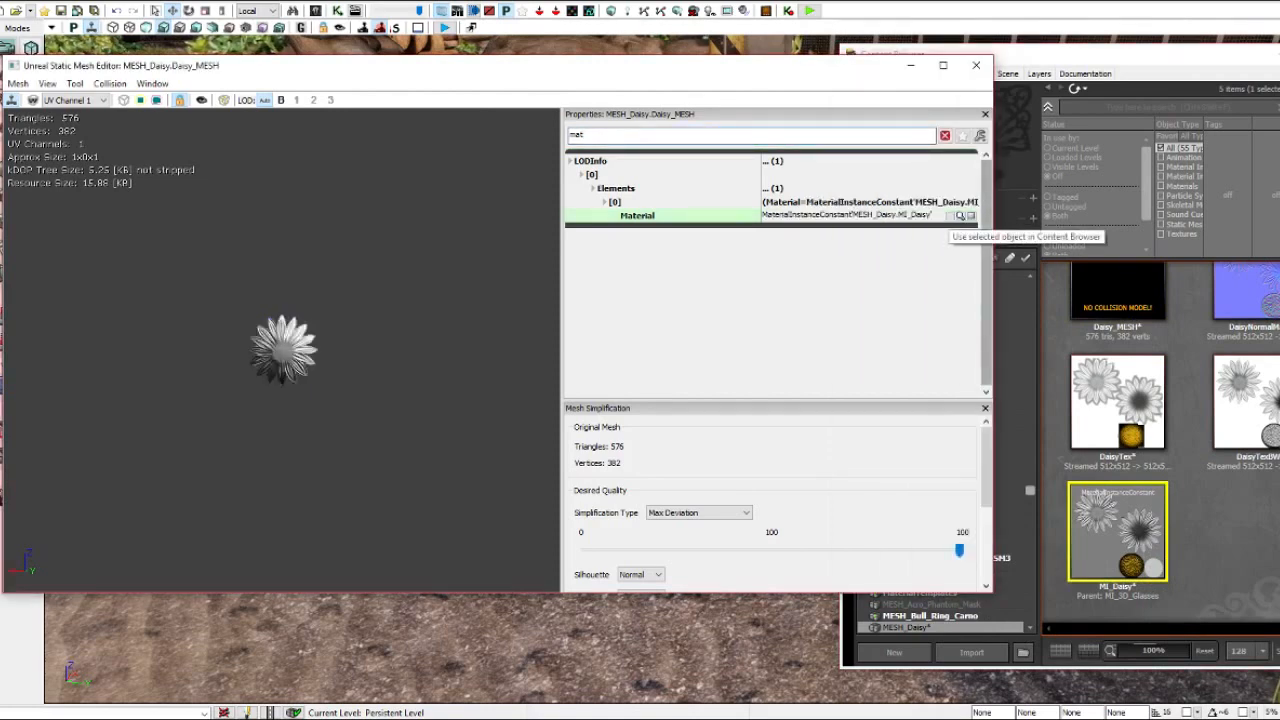
{"action": "left_click_drag", "start_coordinate": [284, 350], "coordinate": [370, 350]}
{"action": "right_click_drag", "start_coordinate": [370, 350], "coordinate": [370, 260]}
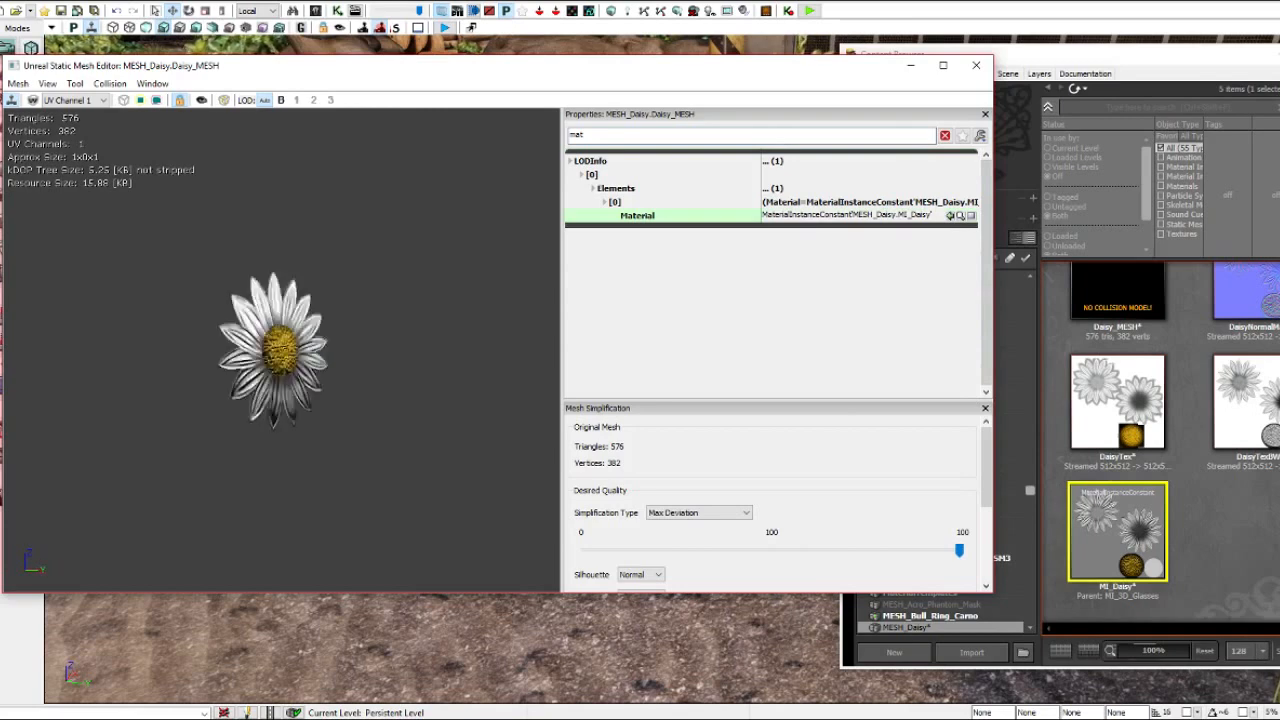
Inspect the textured daisy from other angles and from farther away, and close the static mesh editor.
{"action": "right_click_drag", "start_coordinate": [282, 350], "coordinate": [282, 260]}
{"action": "left_click_drag", "start_coordinate": [282, 260], "coordinate": [370, 320]}
{"action": "left_click_drag", "start_coordinate": [282, 350], "coordinate": [290, 290]}
{"action": "right_click_drag", "start_coordinate": [290, 290], "coordinate": [290, 370]}
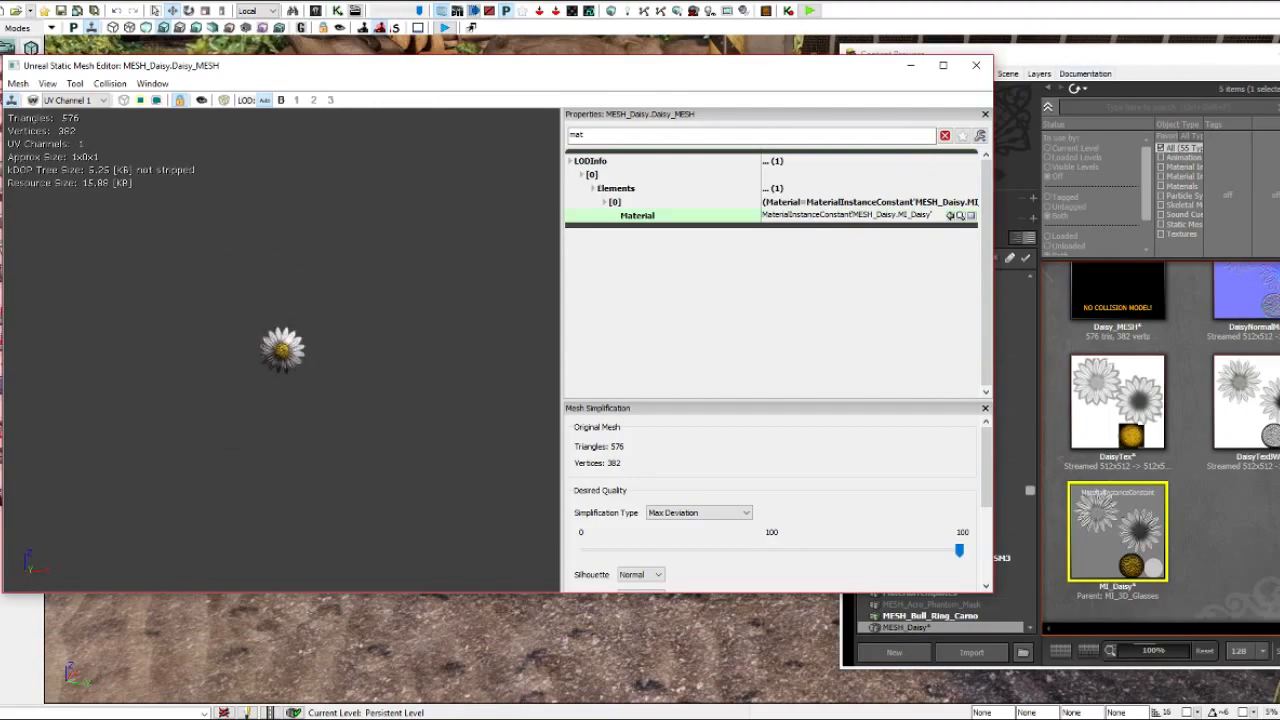
{"action": "left_click", "coordinate": [976, 66]}
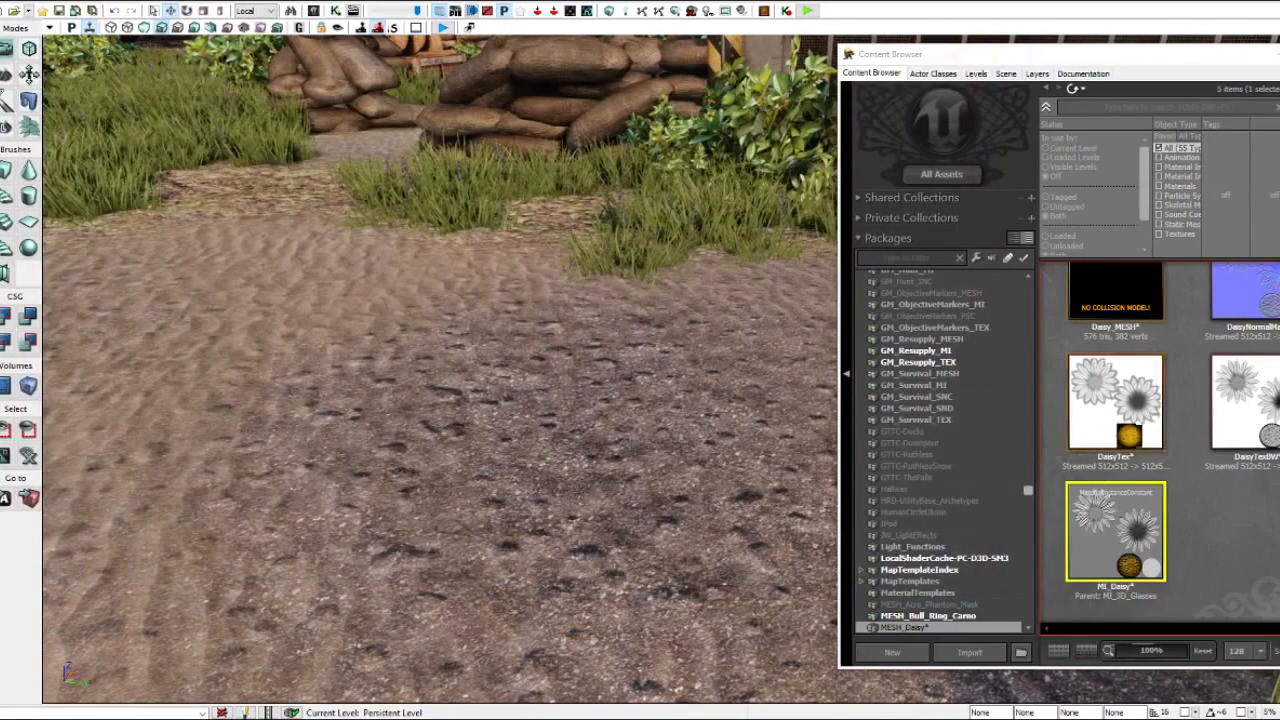
Place Daisy_MESH on the dirt ground in the level and raise it slightly.
{"action": "left_click_drag", "start_coordinate": [1106, 320], "coordinate": [557, 415]}
{"action": "left_click_drag", "start_coordinate": [514, 348], "coordinate": [513, 327]}
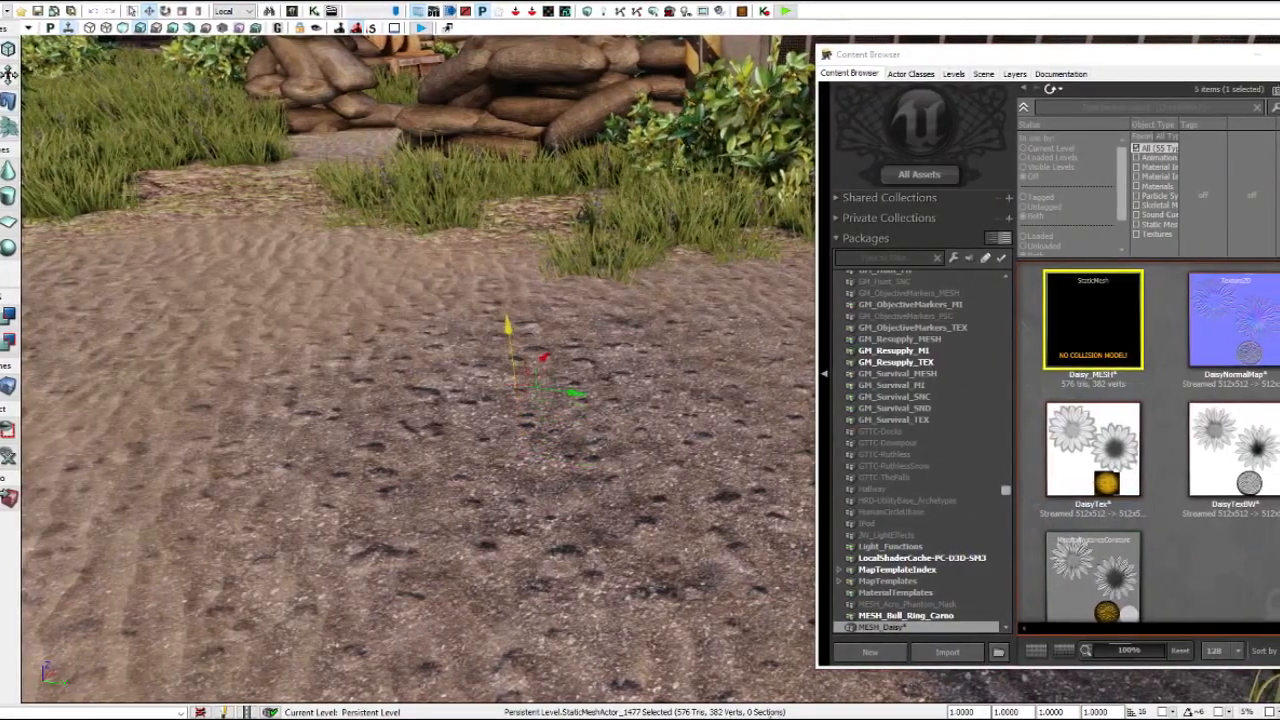
Place another Daisy_MESH on the folding table's top and select that flower.
{"action": "right_click_drag", "start_coordinate": [530, 370], "coordinate": [435, 500]}
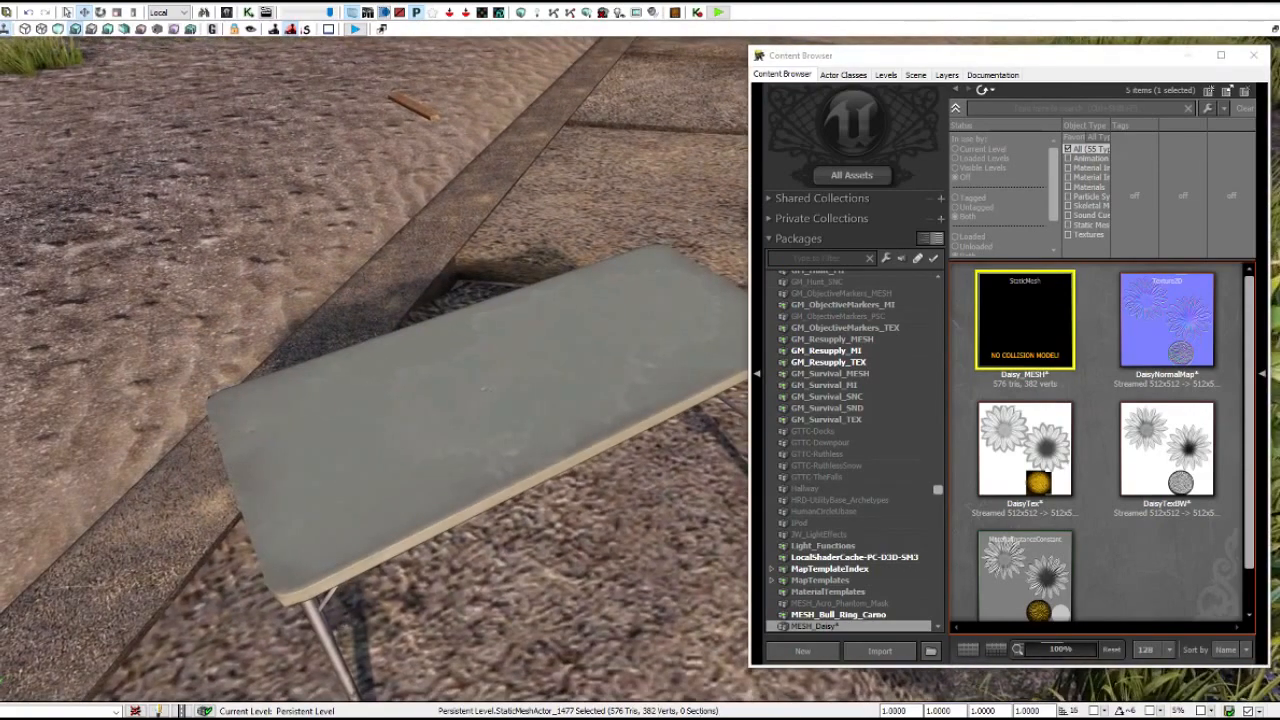
{"action": "left_click_drag", "start_coordinate": [1048, 318], "coordinate": [505, 393]}
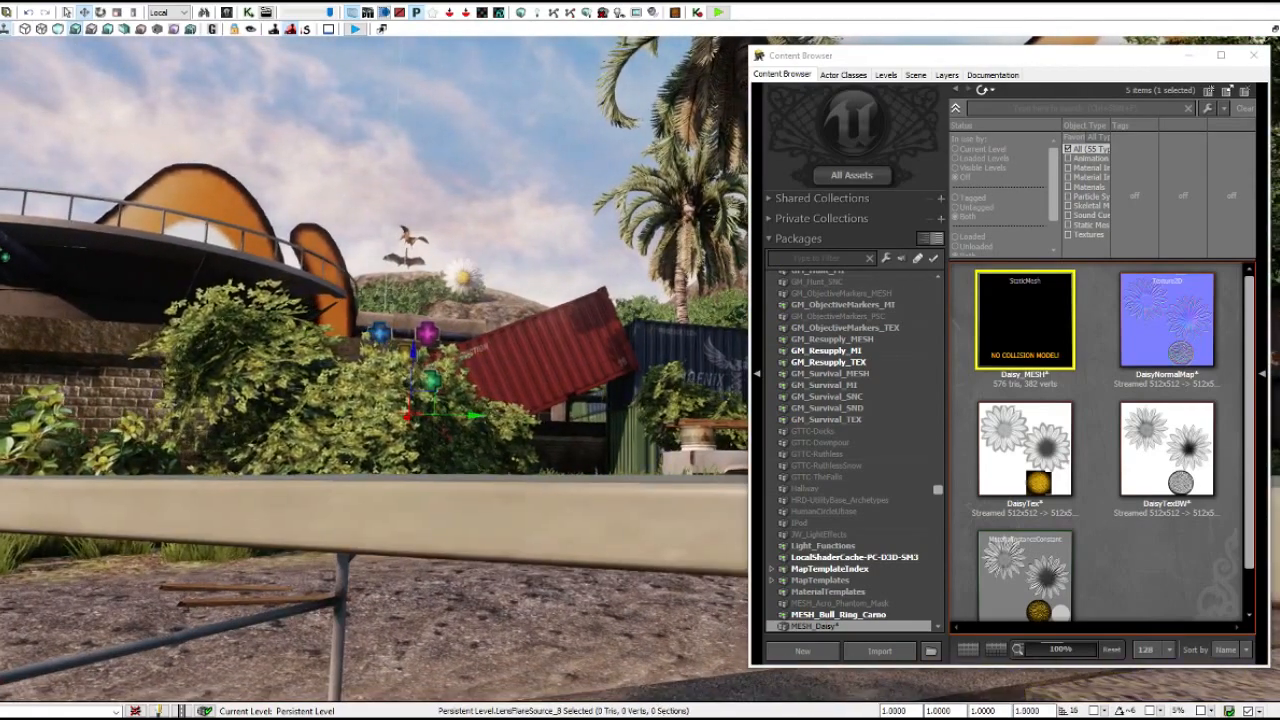
{"action": "key", "text": "s"}
{"action": "right_click_drag", "start_coordinate": [400, 340], "coordinate": [362, 400]}
{"action": "left_click", "coordinate": [459, 263]}
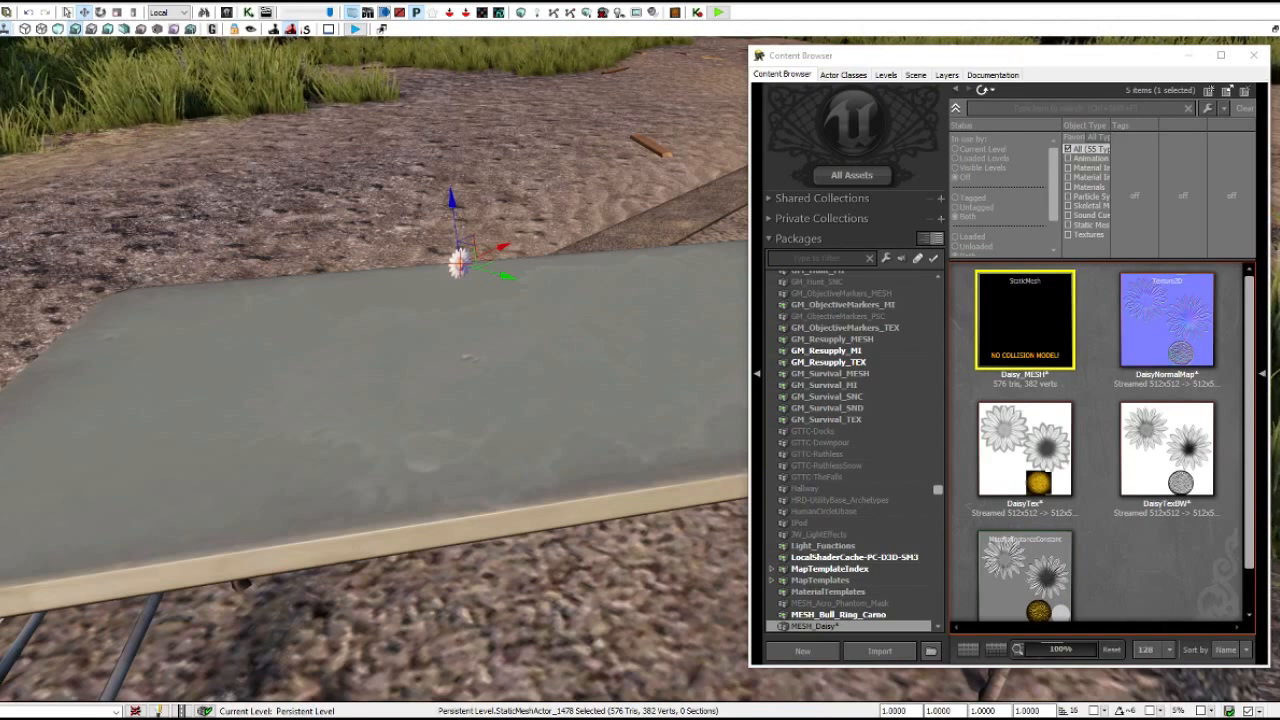
Rotate the daisy on the table, move it across the tabletop, and deselect it to view it from farther away.
{"action": "key", "text": "space"}
{"action": "left_click_drag", "start_coordinate": [458, 292], "coordinate": [377, 228]}
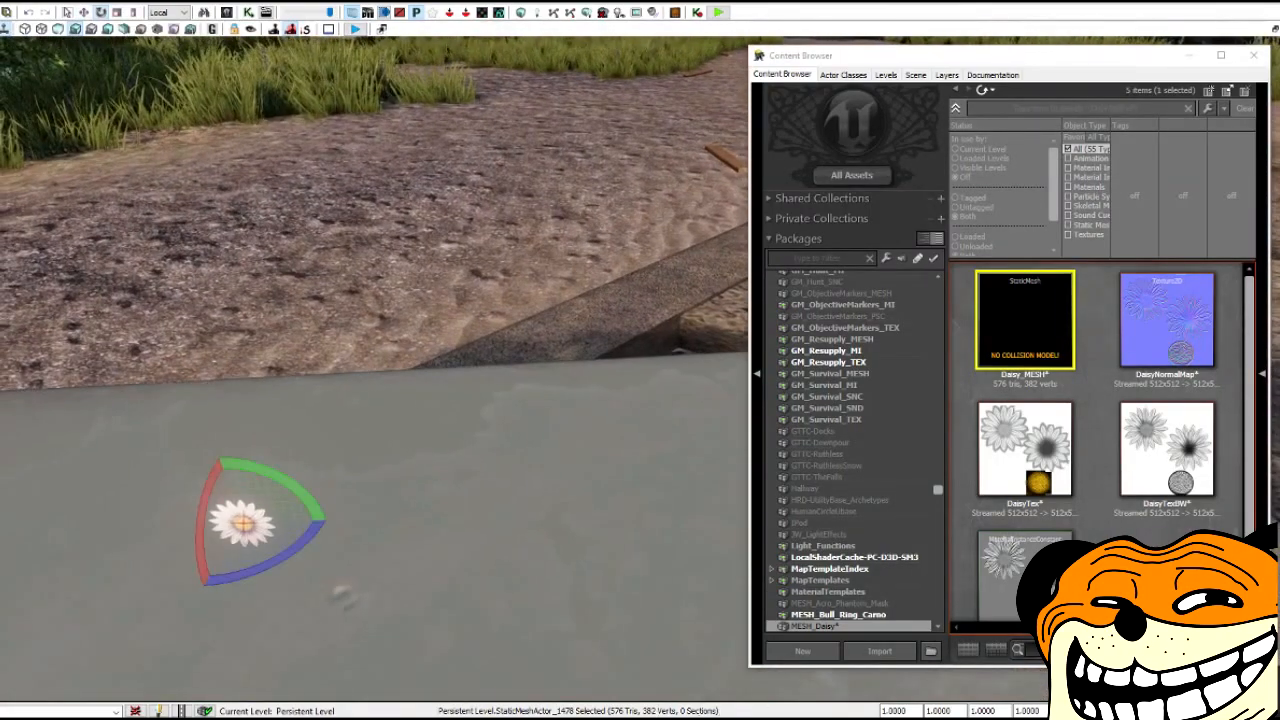
{"action": "left_click_drag", "start_coordinate": [205, 520], "coordinate": [218, 570]}
{"action": "key", "text": "w"}
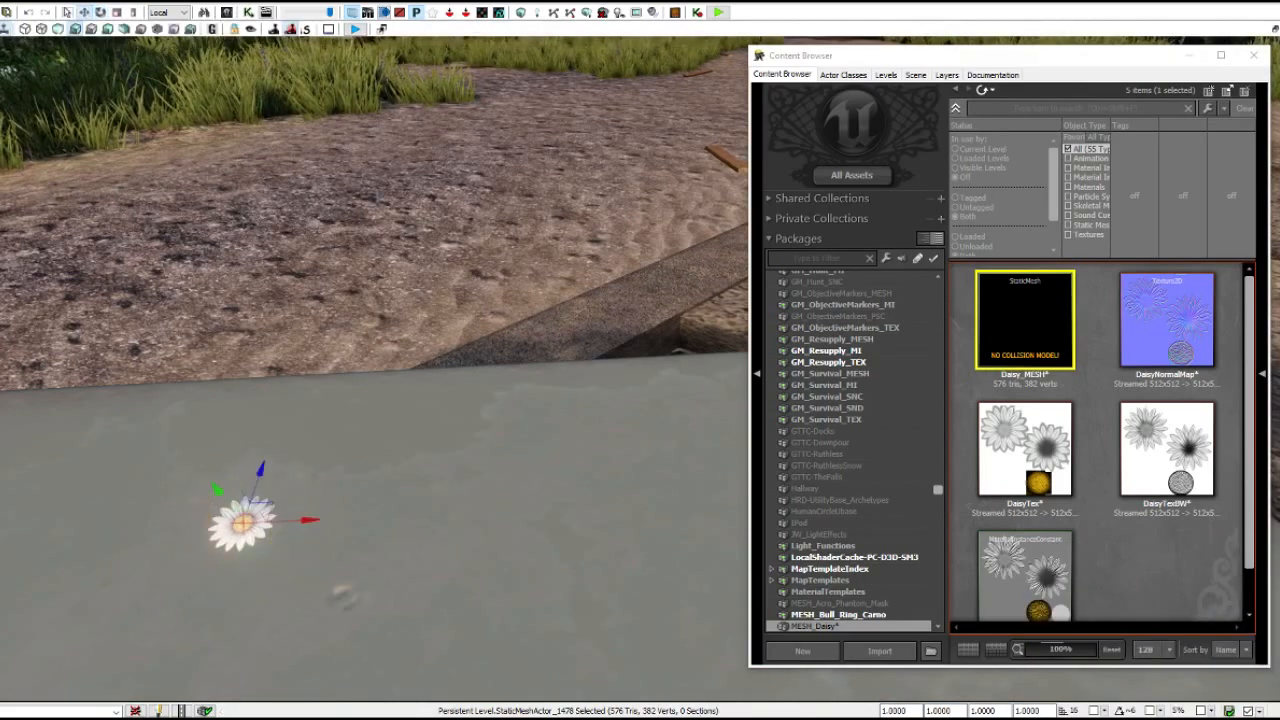
{"action": "left_click_drag", "start_coordinate": [220, 492], "coordinate": [306, 604]}
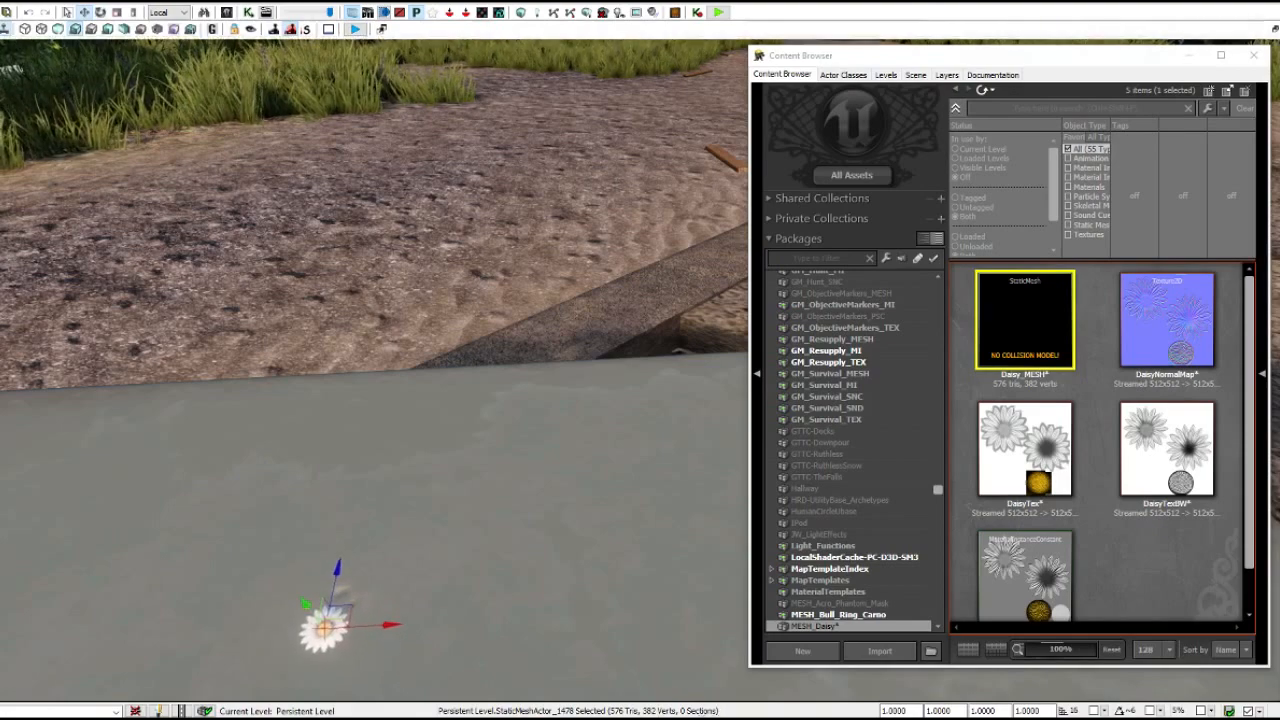
{"action": "left_click", "coordinate": [350, 300]}
{"action": "right_click_drag", "start_coordinate": [350, 300], "coordinate": [306, 348]}
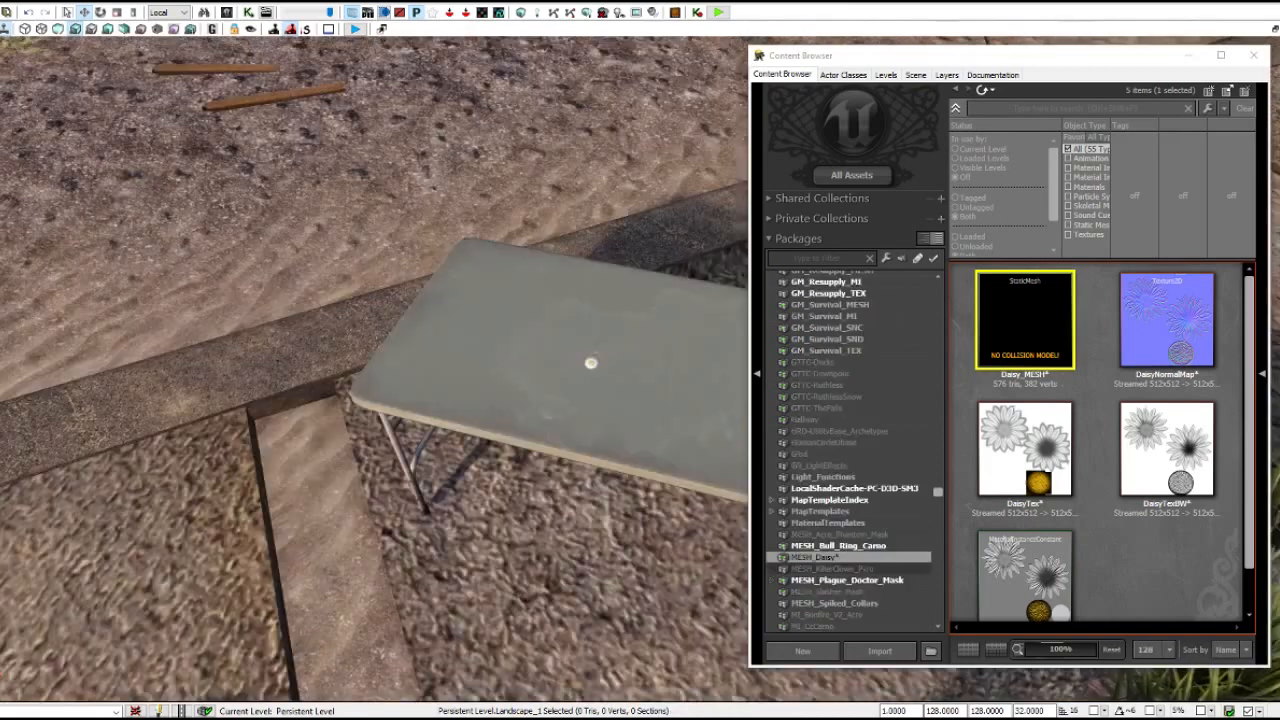
Save the MESH_Daisy package as MESH_Daisy.upk in the Human folder under PrimalCarnageGame > Content > Character.
{"action": "right_click", "coordinate": [815, 557]}
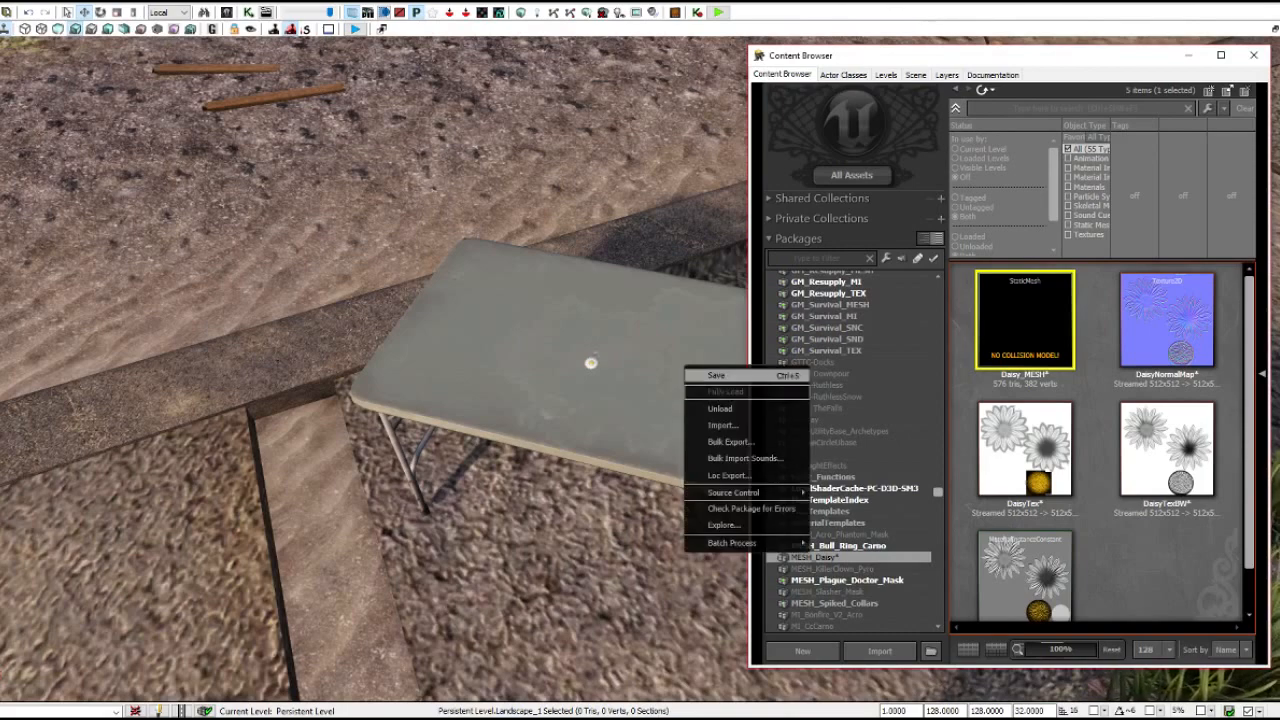
{"action": "left_click", "coordinate": [725, 375]}
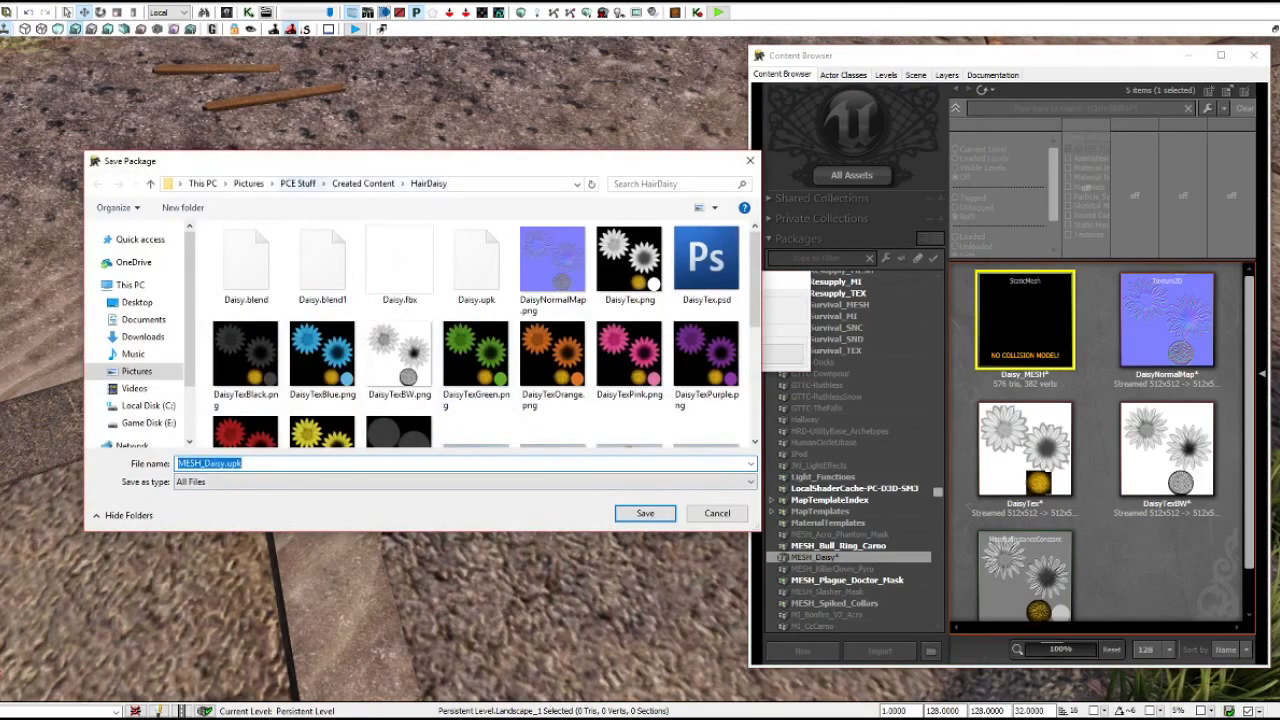
{"action": "left_click", "coordinate": [298, 184]}
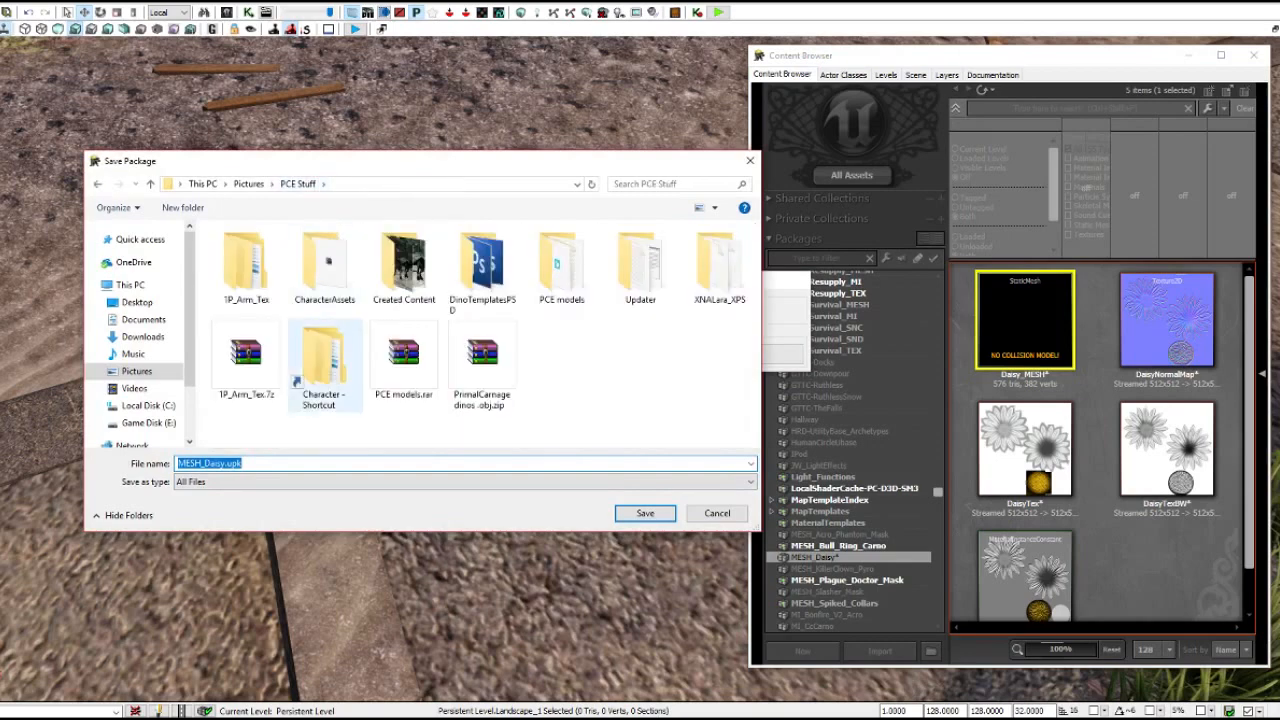
{"action": "double_click", "coordinate": [325, 365]}
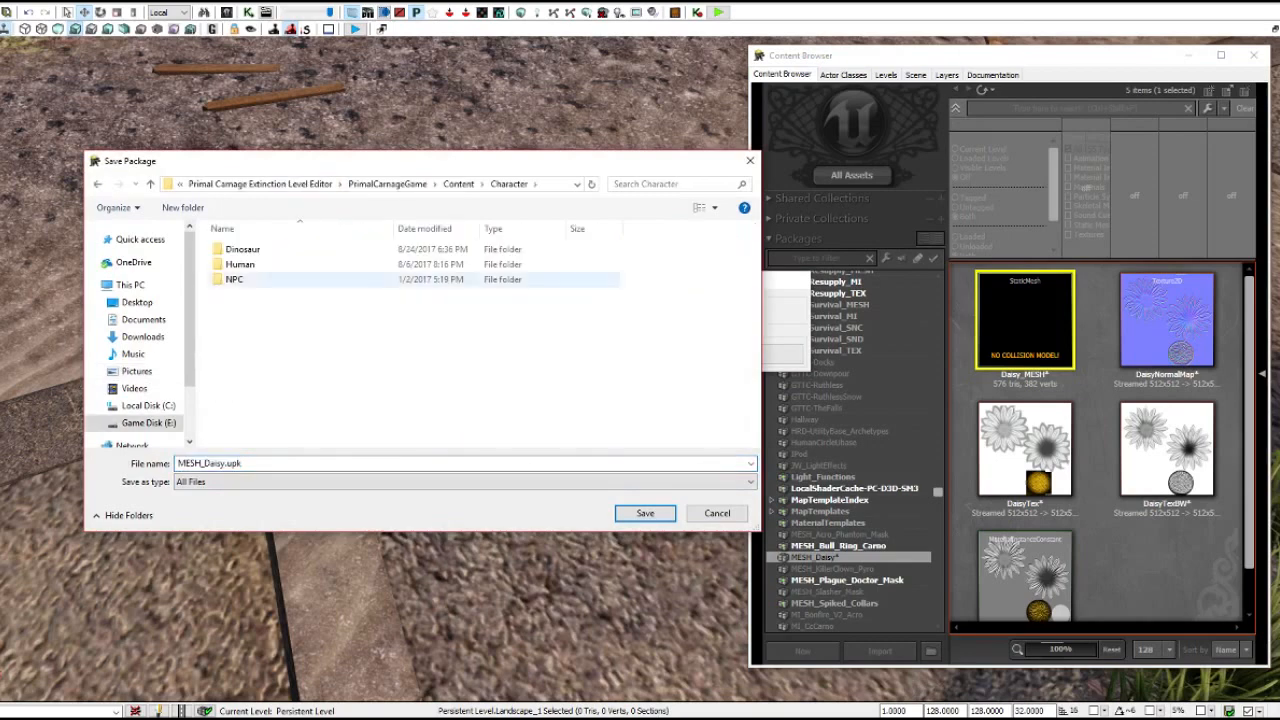
{"action": "double_click", "coordinate": [240, 264]}
{"action": "scroll", "coordinate": [330, 410], "scroll_direction": "down", "scroll_amount": 2}
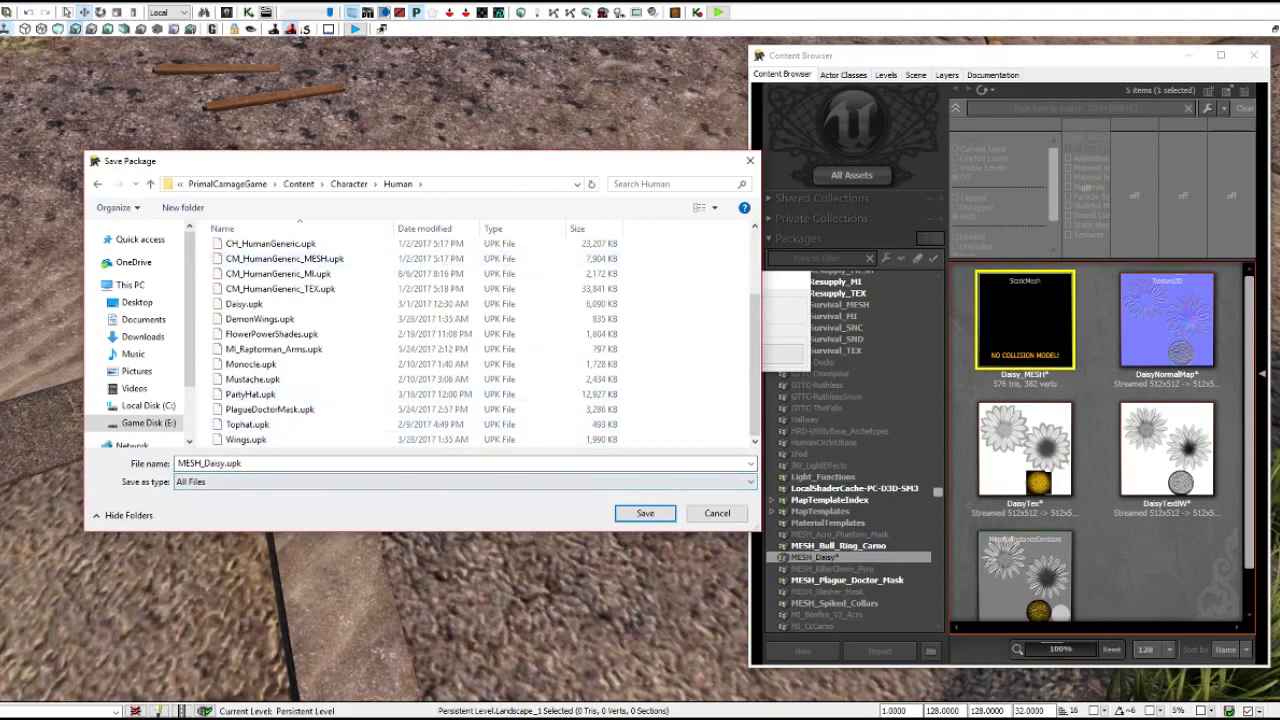
{"action": "left_click", "coordinate": [645, 513]}
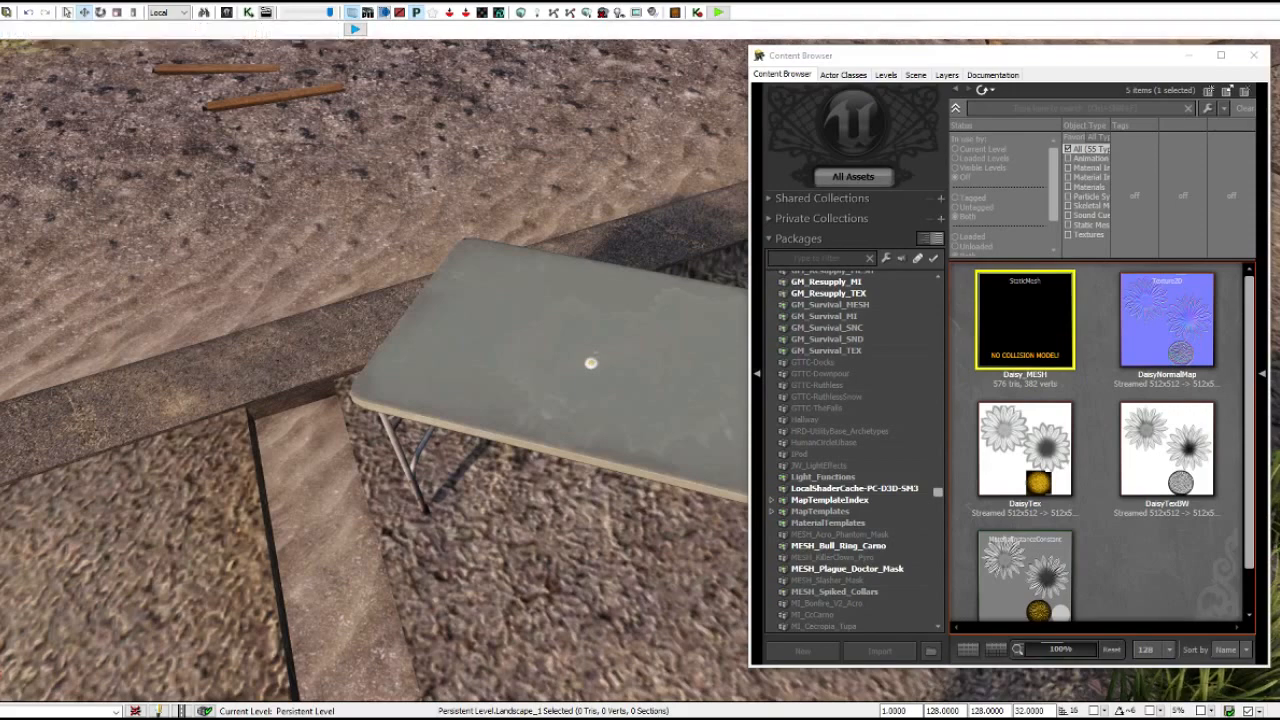
Select the folding table under the daisy in the level.
{"action": "right_click", "coordinate": [633, 370]}
{"action": "left_click", "coordinate": [610, 400]}
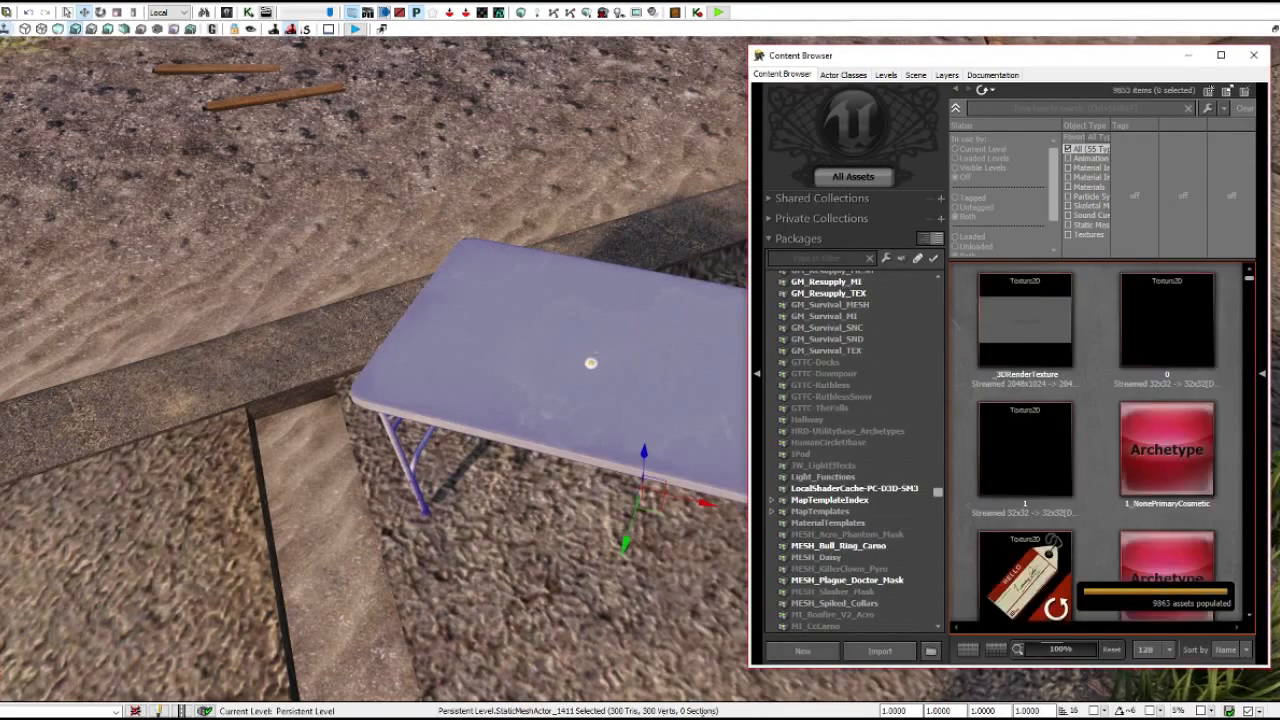